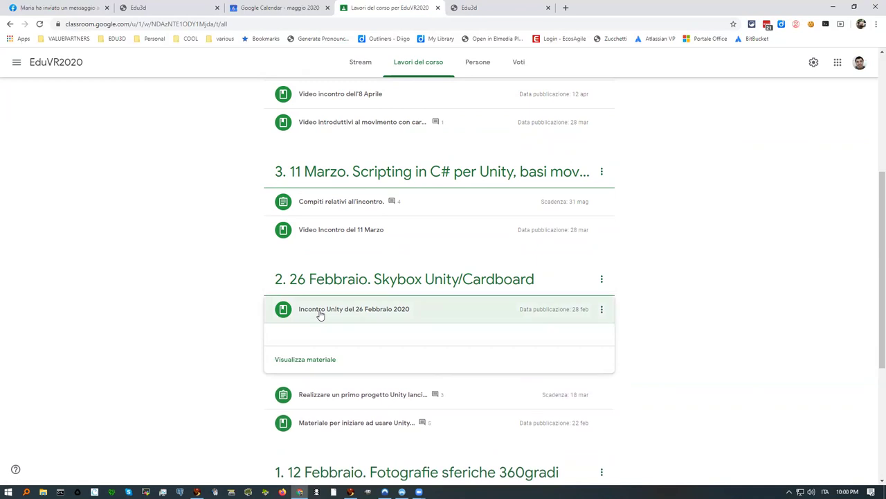
Step: Expand 'Realizzare un primo progetto Unity' to show 1 handed in, 52 assigned, 13 graded
left_click(315, 435)
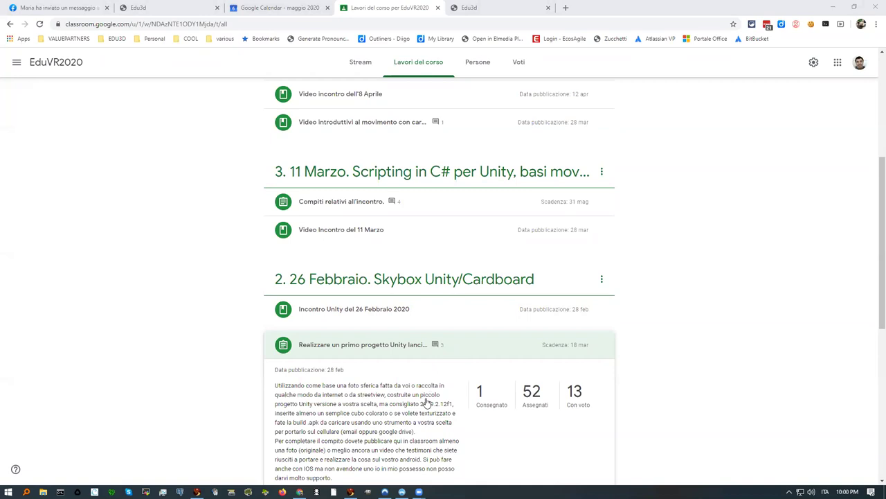
scroll(426, 402, "down", 1)
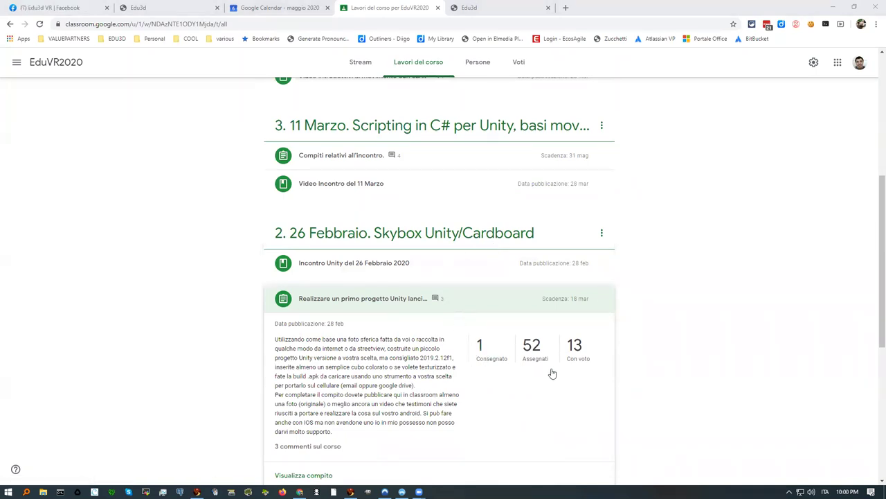
scroll(552, 374, "down", 1)
scroll(527, 382, "down", 1)
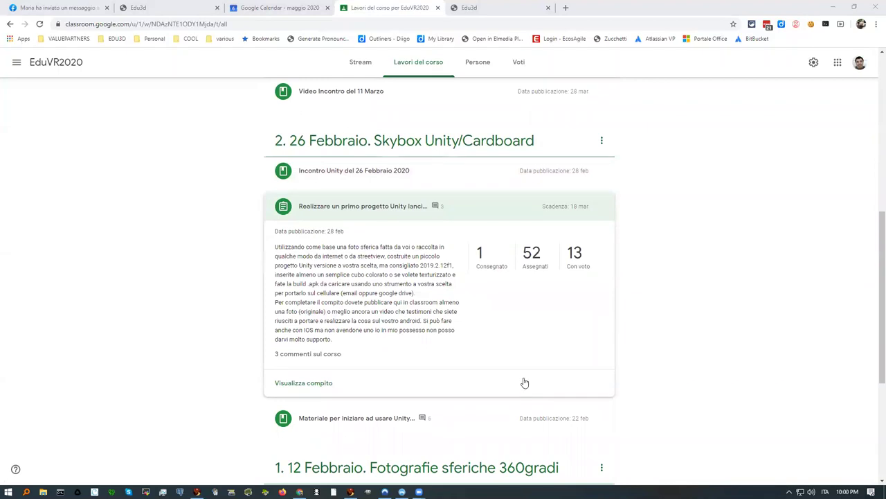
Step: Open the Unity assignment's 13 graded submissions, then switch to the Edu3d calendar tab
left_click(576, 254)
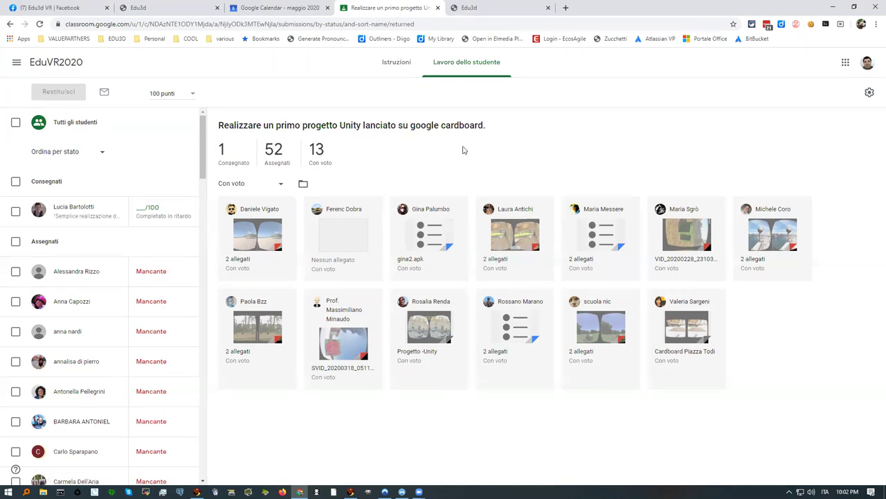
left_click(492, 12)
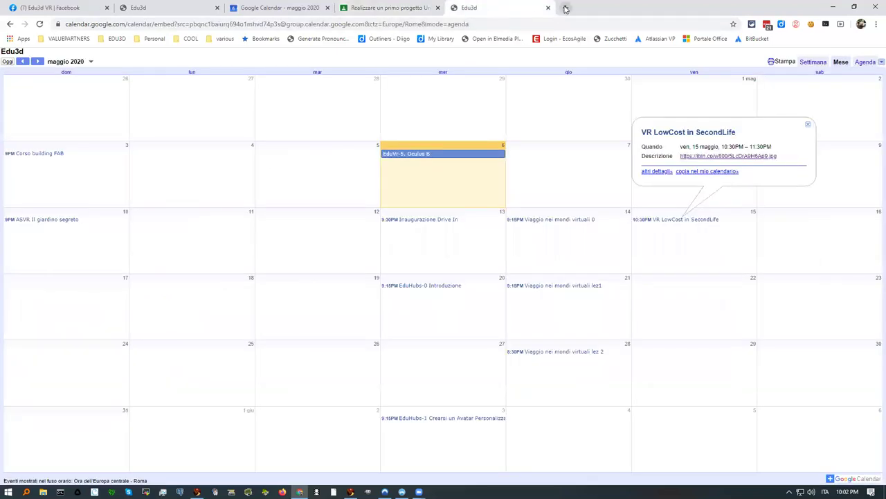
Step: Search amazon.it for 'merge cube' from a new tab's address bar
left_click(565, 9)
left_click(353, 25)
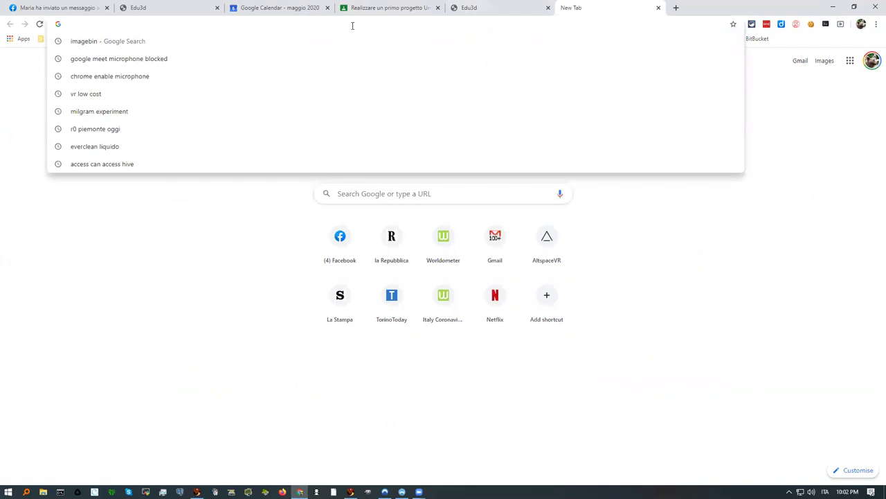
type("amazon.")
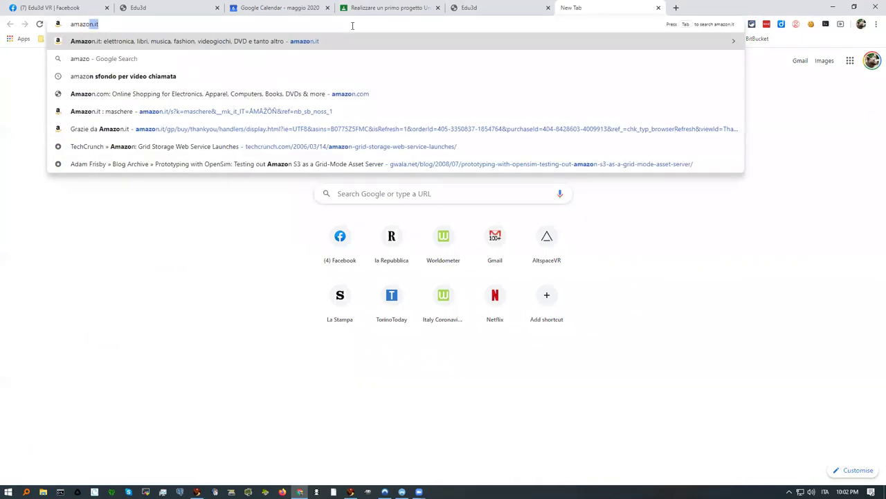
key("Tab")
type("merg")
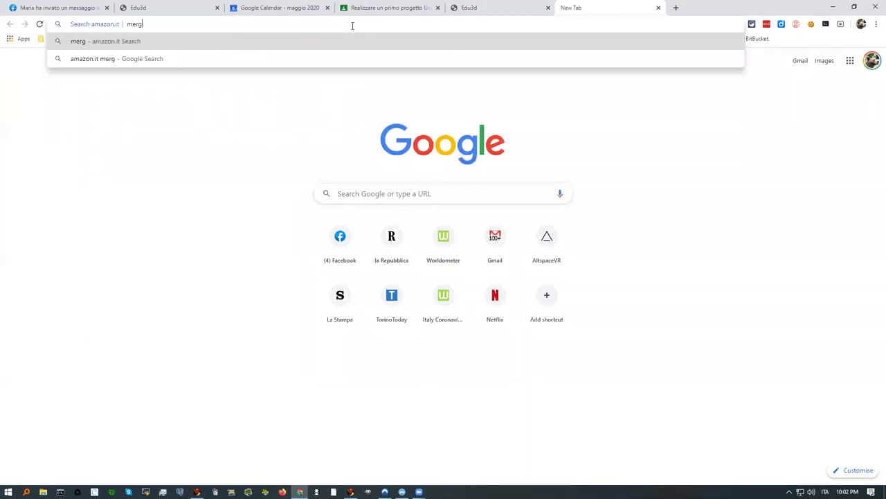
type("e cube")
key("Return")
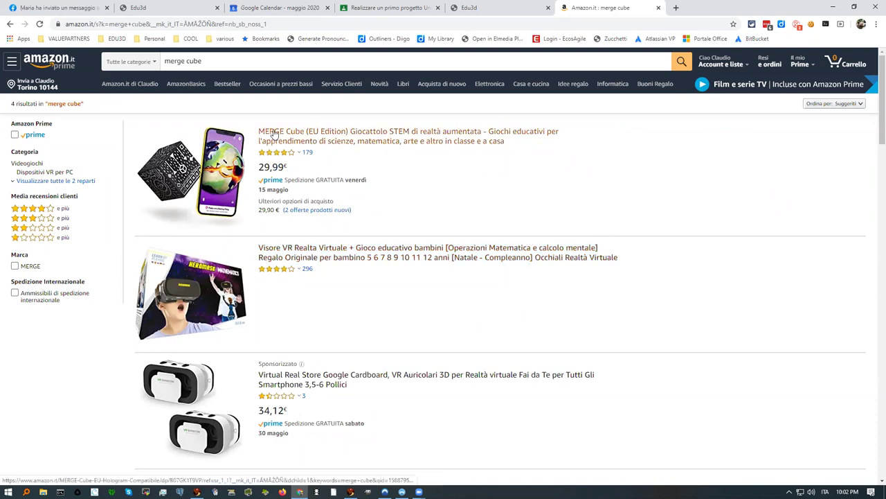
Step: Change the Amazon search query to 'merge headset' and run it
double_click(194, 61)
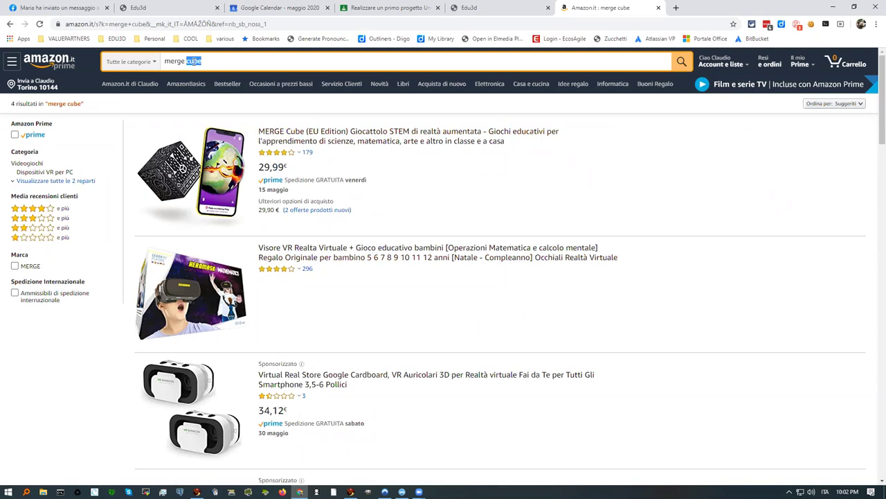
type("vr")
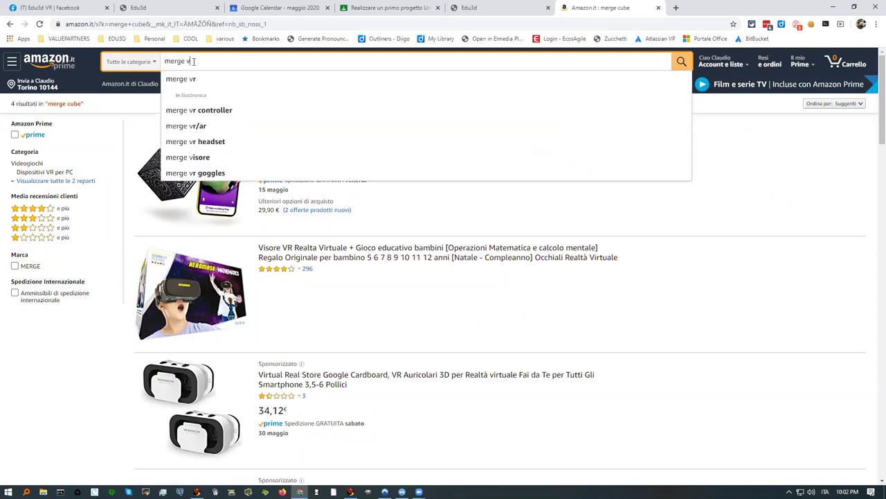
key("BackSpace")
type("headset")
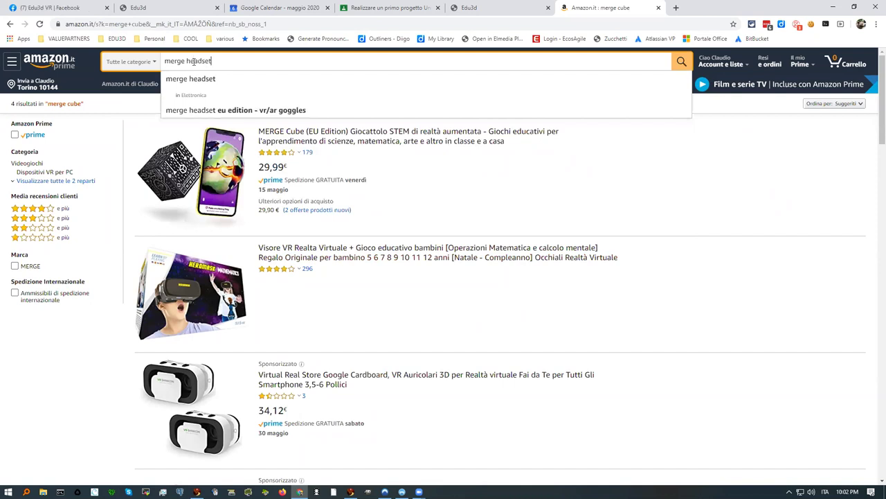
key("Return")
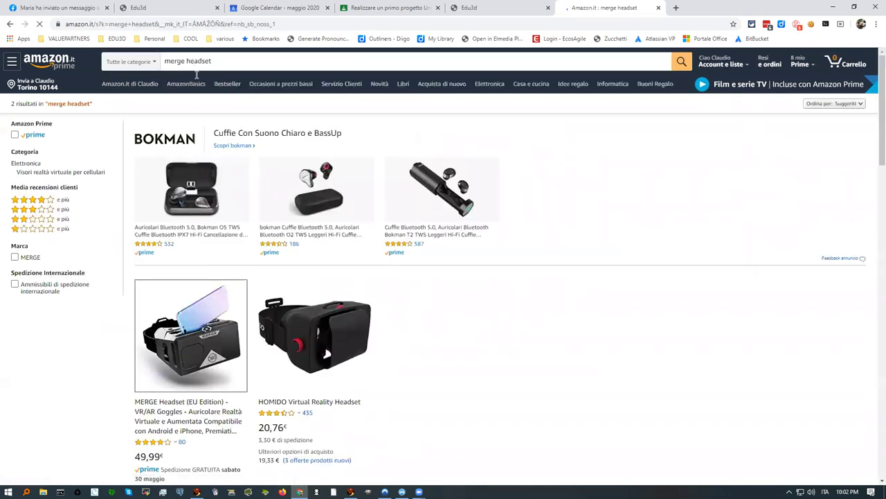
Step: Open the MERGE Headset (EU Edition) product page at 49,99 € and examine its images
left_click(193, 354)
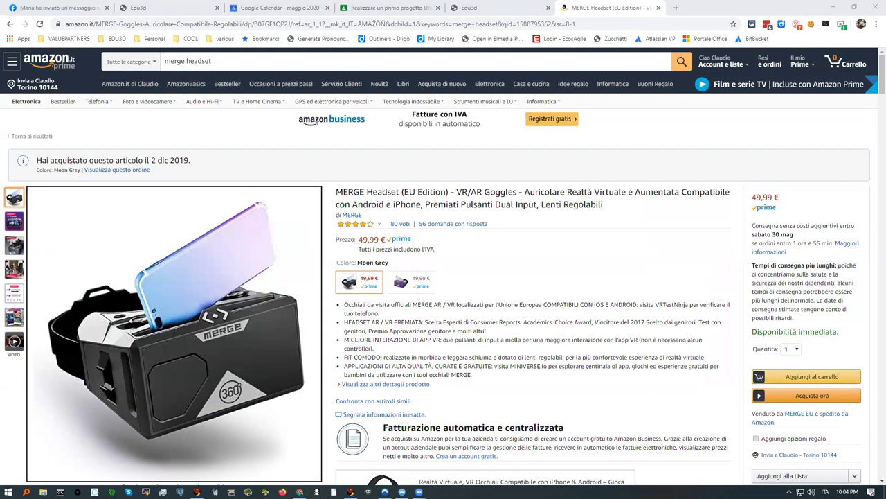
mouse_move(265, 354)
mouse_move(221, 322)
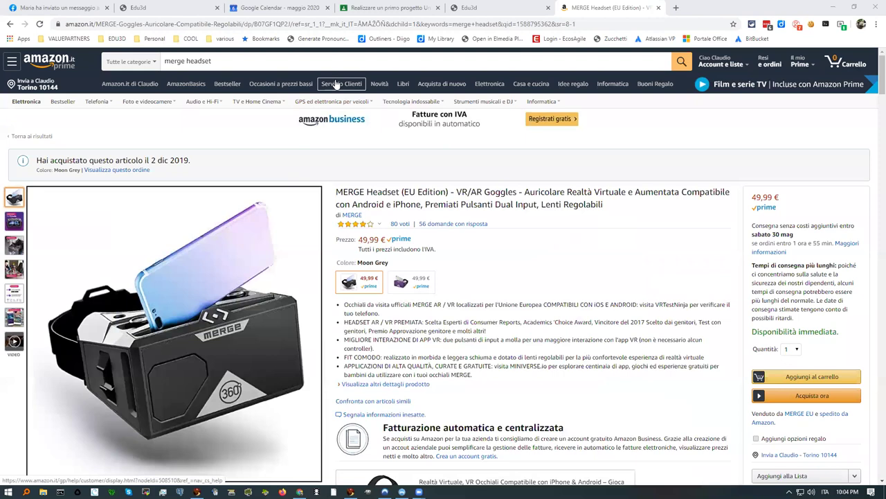
Step: Return to the EduVR2020 course work list and scroll through the 8 Aprile, 11 Marzo and 26 Febbraio sections
left_click(369, 7)
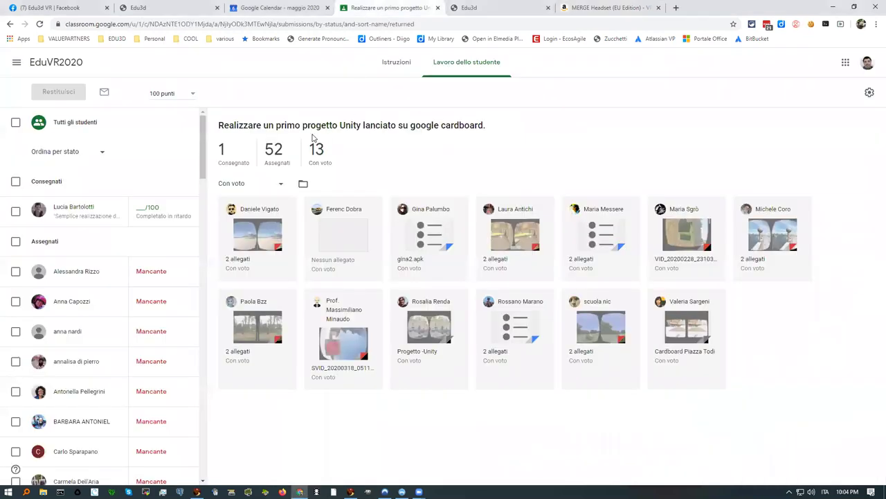
left_click(10, 25)
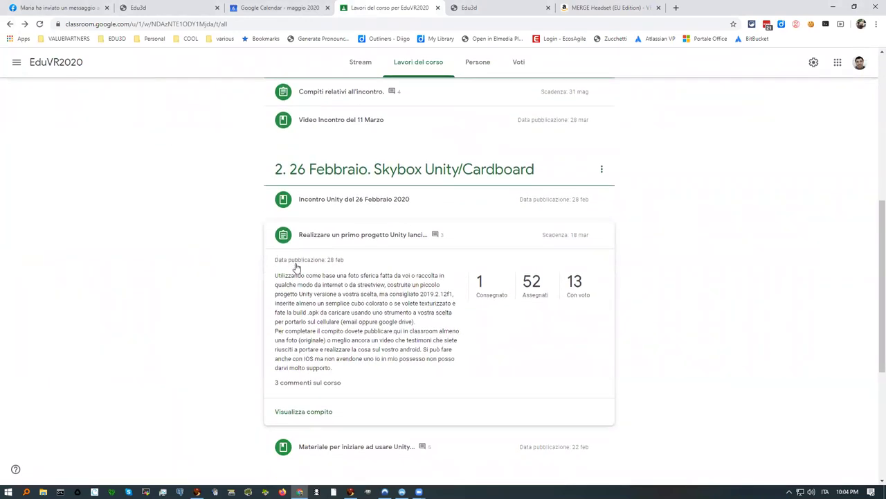
scroll(296, 267, "down", 2)
scroll(311, 245, "up", 3)
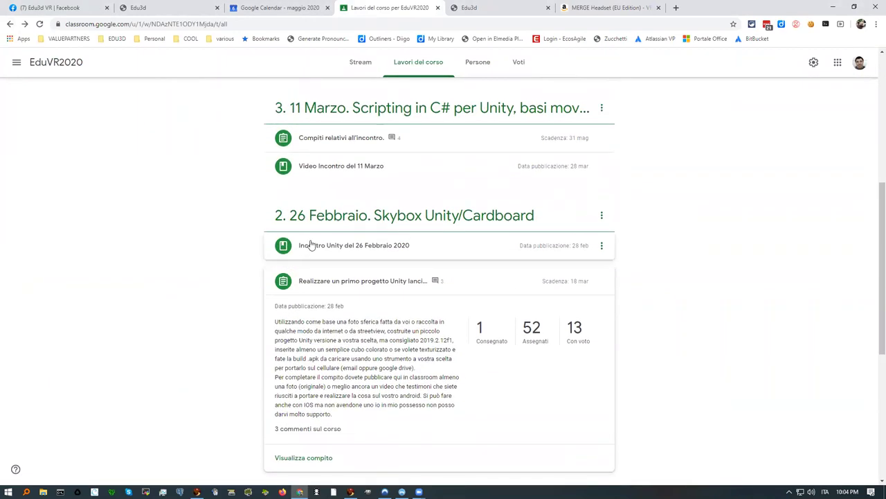
scroll(311, 245, "up", 2)
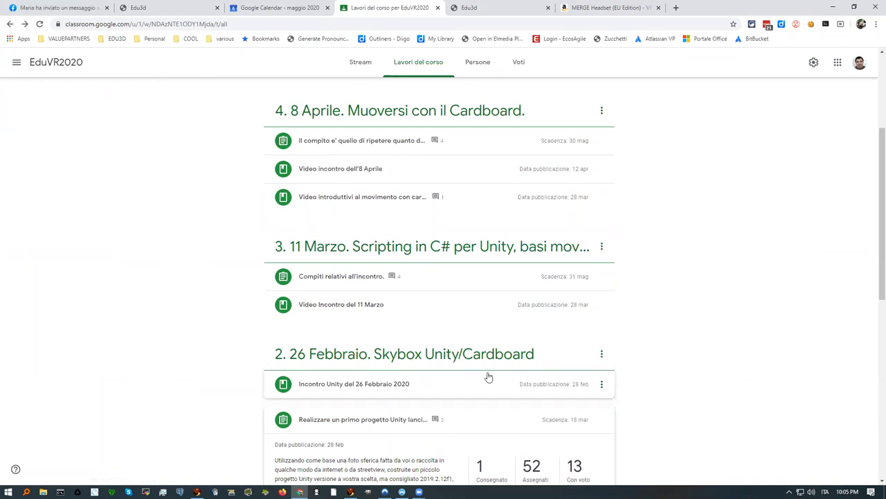
scroll(451, 370, "down", 1)
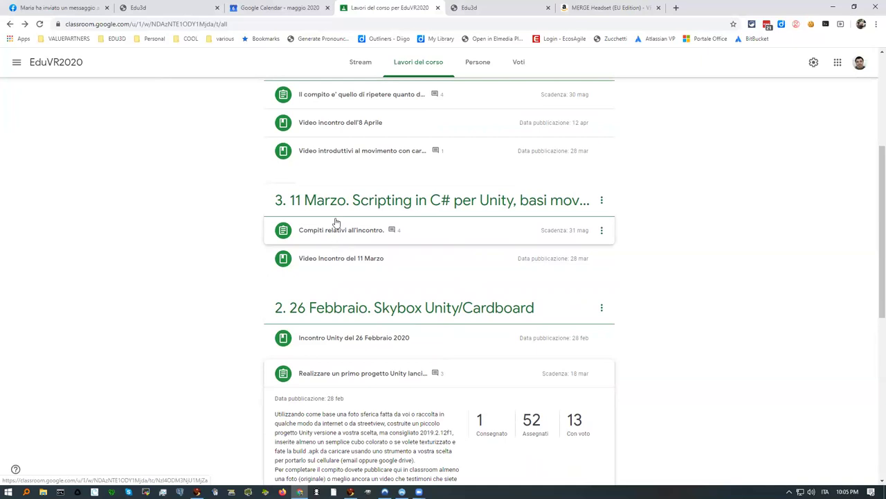
left_click(310, 231)
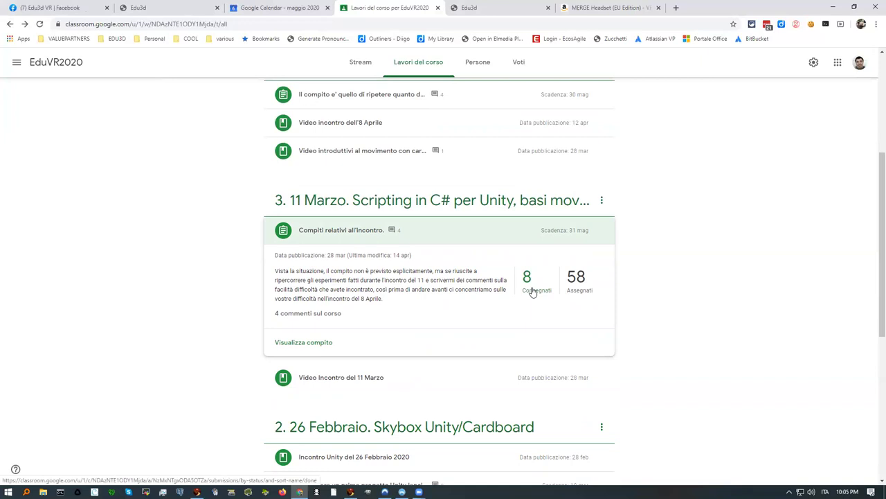
scroll(481, 308, "down", 2)
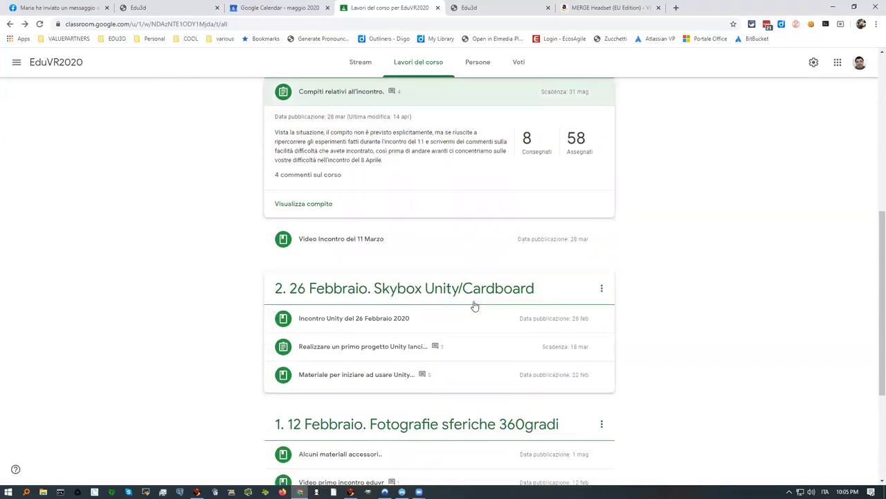
scroll(475, 305, "up", 2)
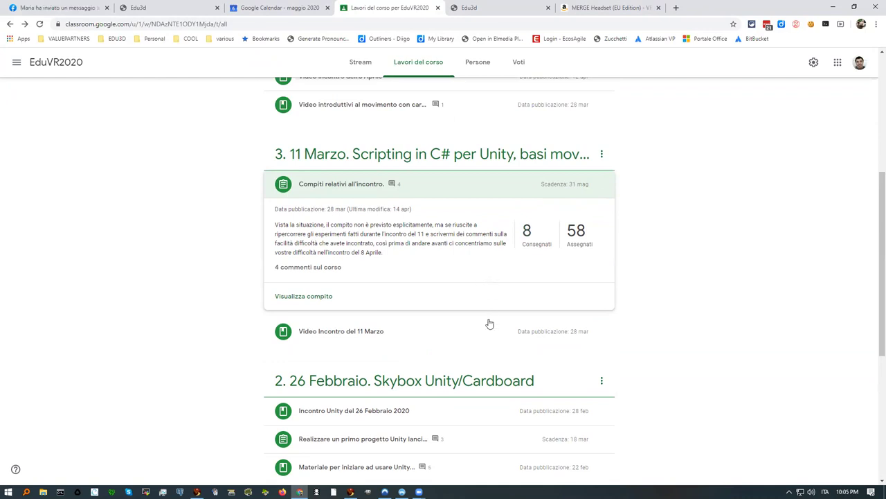
scroll(489, 323, "down", 1)
scroll(471, 360, "down", 1)
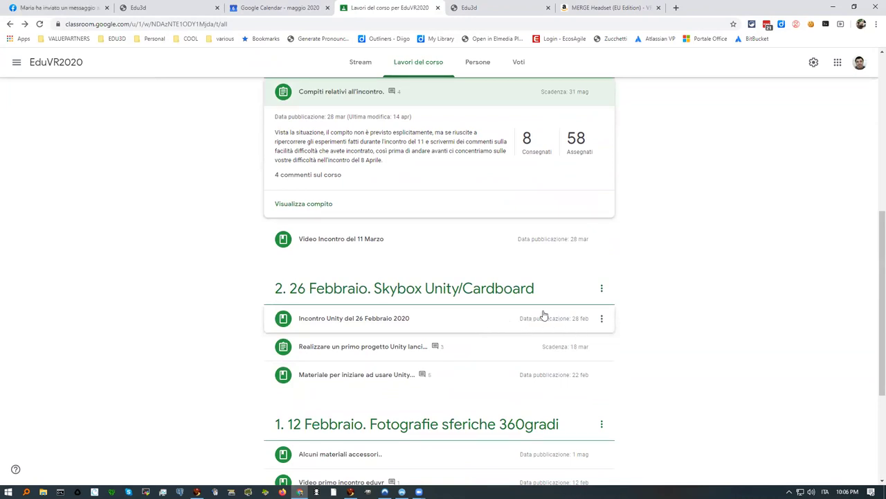
scroll(543, 289, "up", 3)
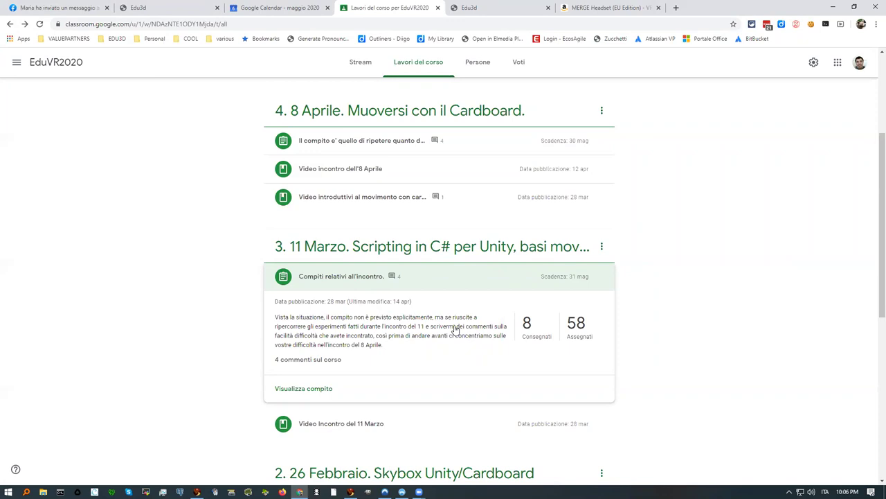
scroll(455, 329, "up", 2)
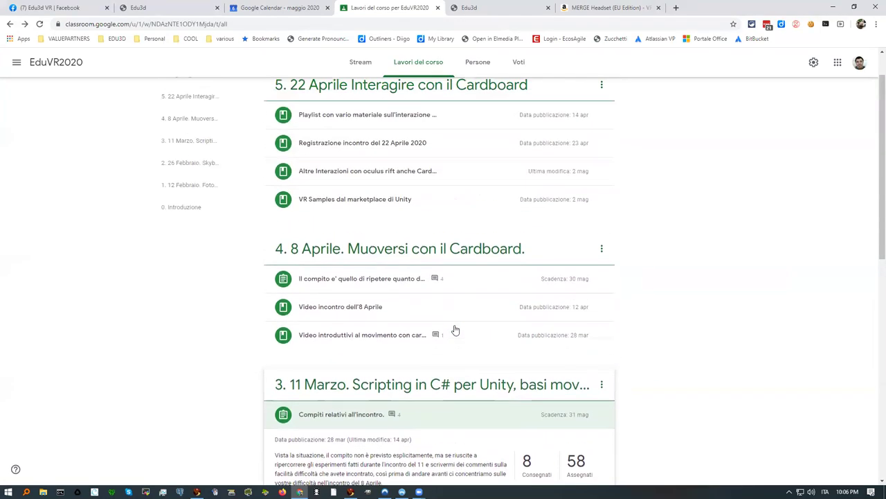
scroll(354, 260, "up", 1)
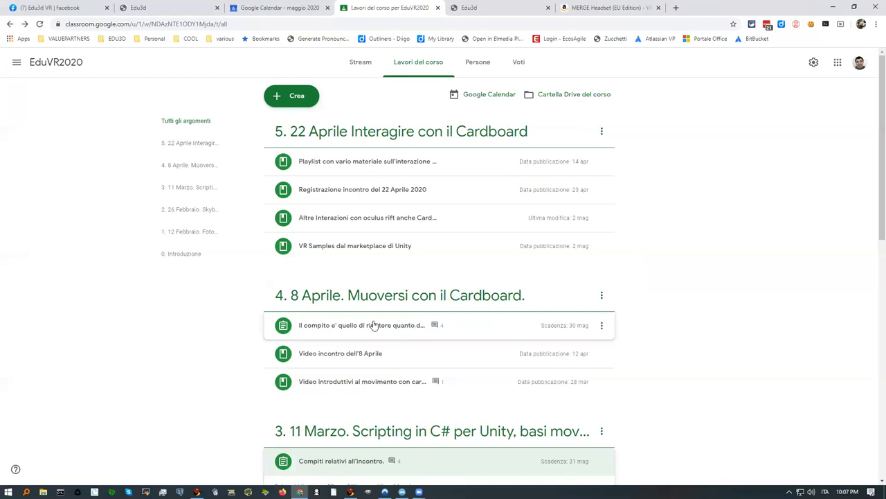
Step: Expand the 8 Aprile sketchfab assignment and show its 4 course comments
left_click(377, 326)
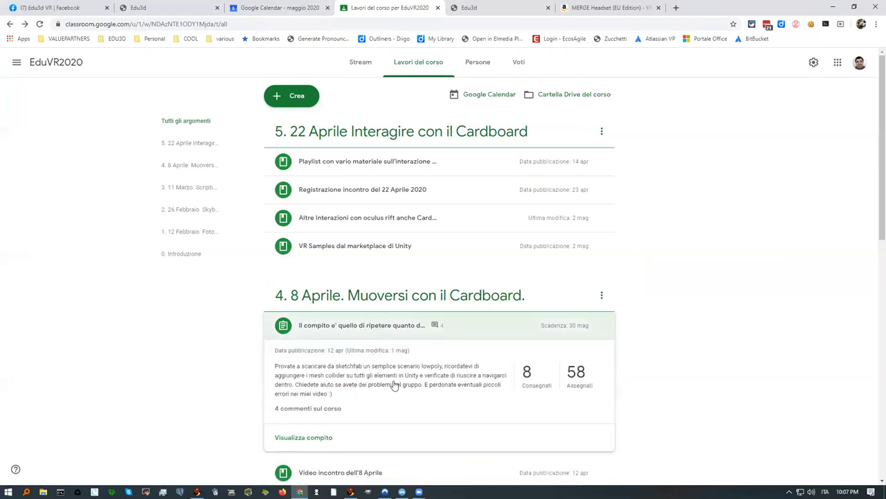
scroll(388, 380, "down", 1)
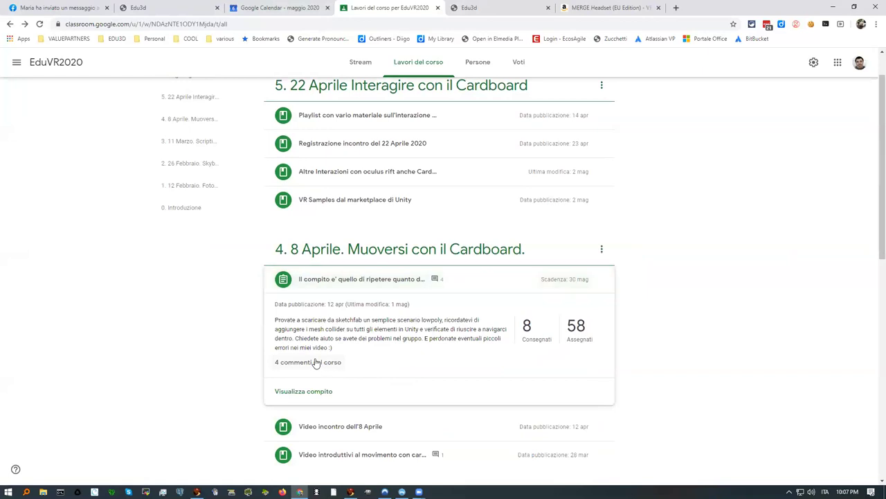
left_click(313, 362)
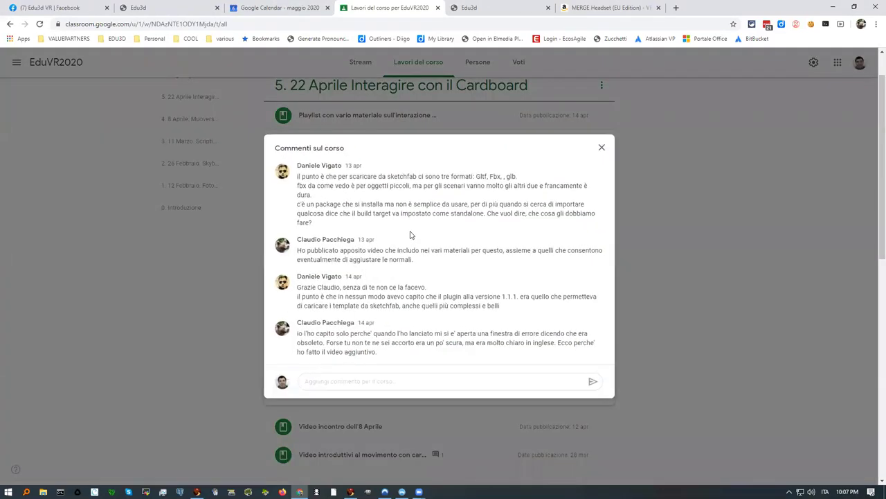
Step: Close the Commenti sul corso dialog
left_click(601, 149)
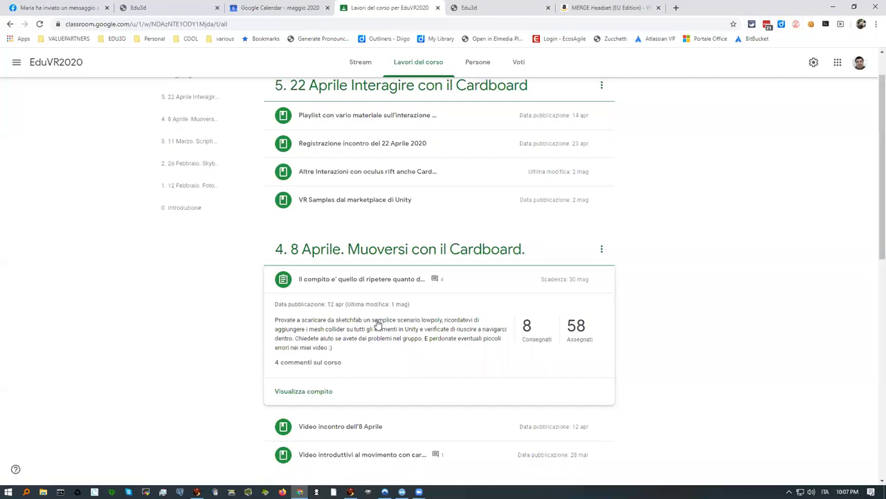
scroll(378, 323, "up", 1)
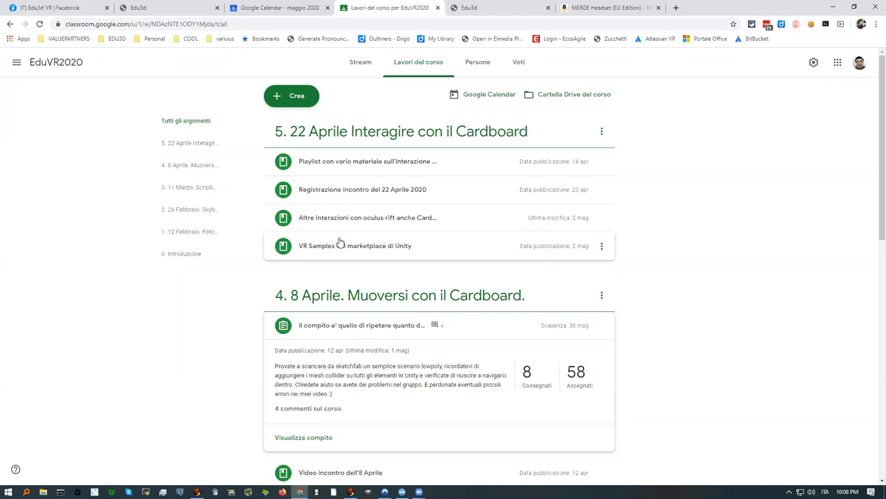
Step: Expand the Playlist, Altre Interazioni and VR Samples materials, then reopen Playlist to show its YouTube link
left_click(332, 164)
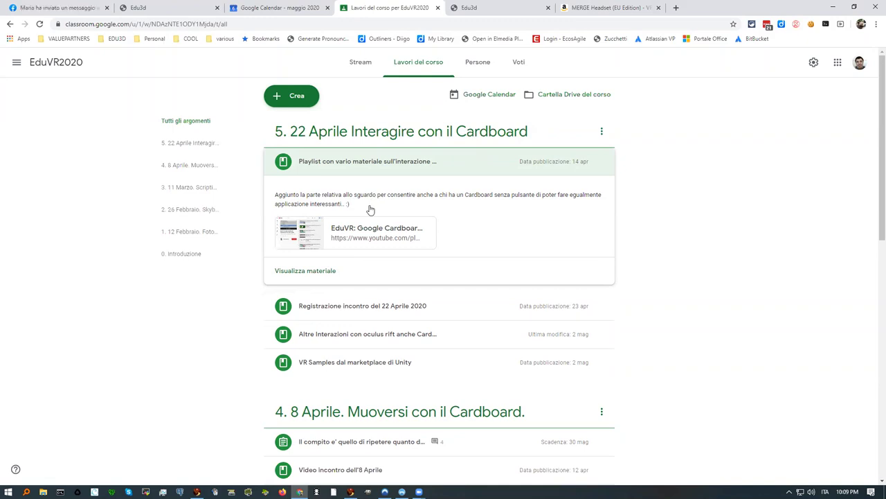
left_click(321, 336)
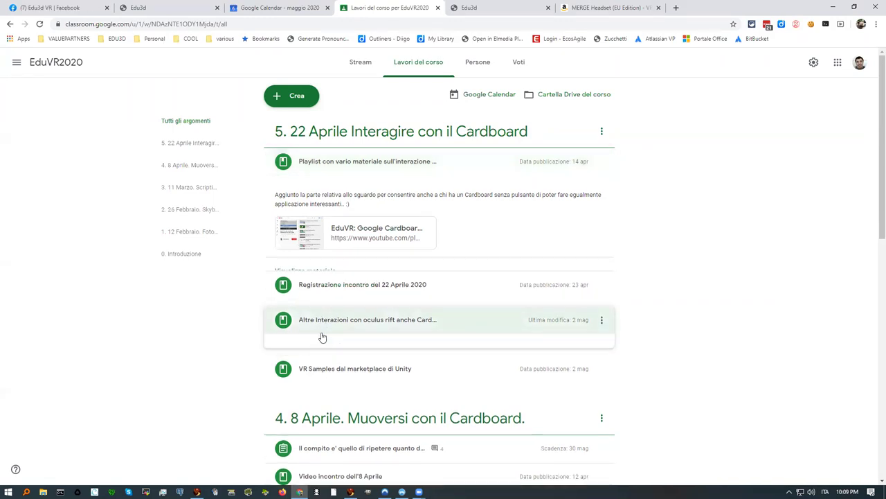
left_click(320, 372)
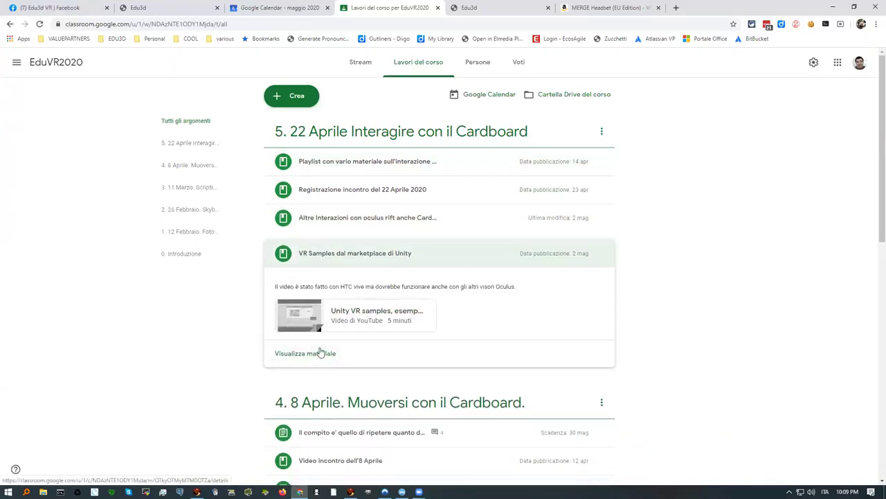
scroll(321, 354, "down", 2)
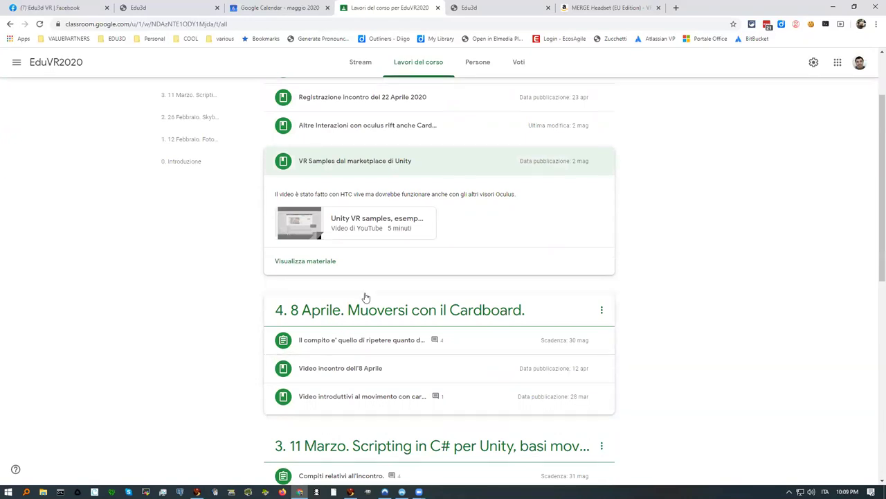
scroll(346, 257, "up", 2)
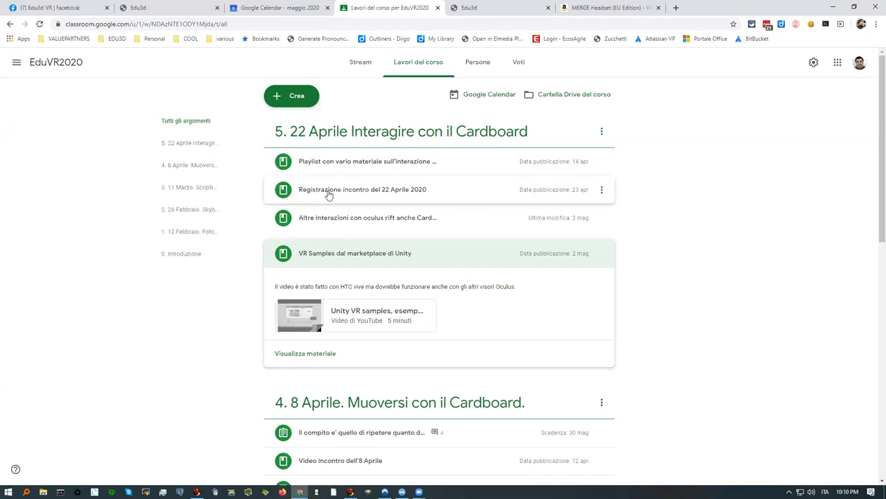
left_click(326, 166)
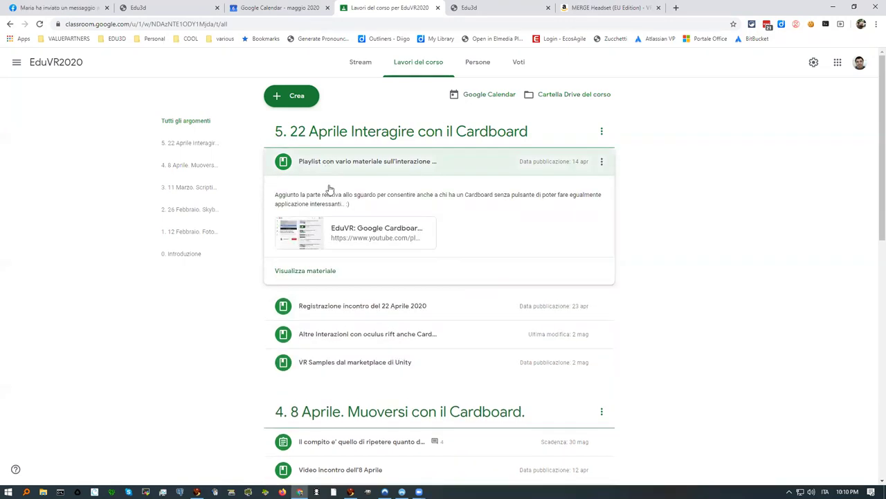
Step: View the 7-video EduVR Google Cardboard click-and-gaze playlist, then return to Lavori del corso
left_click(351, 231)
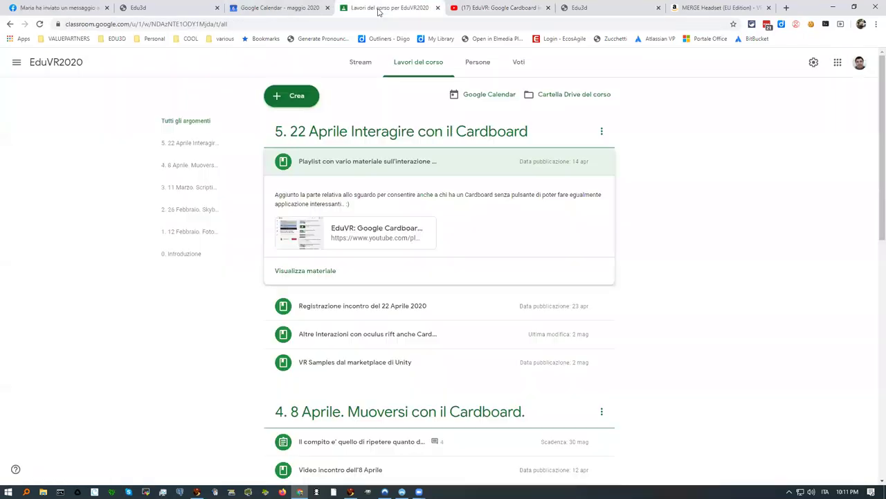
left_click(385, 8)
scroll(312, 320, "down", 3)
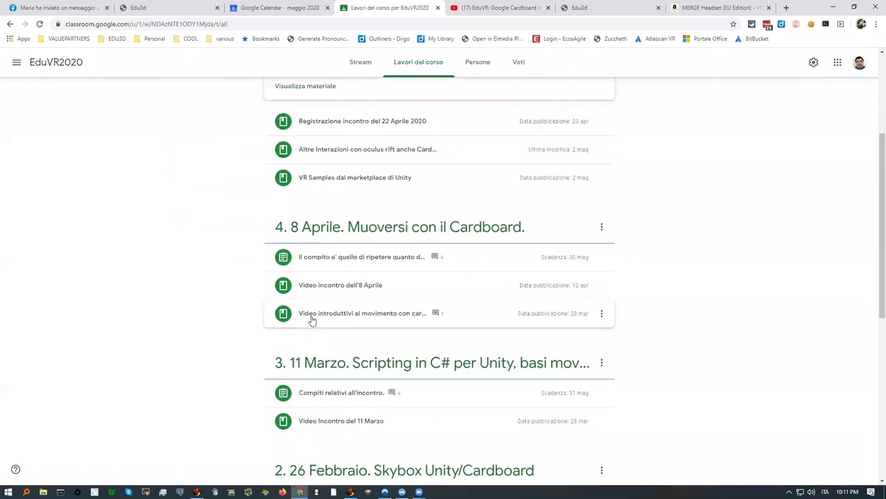
scroll(312, 320, "down", 5)
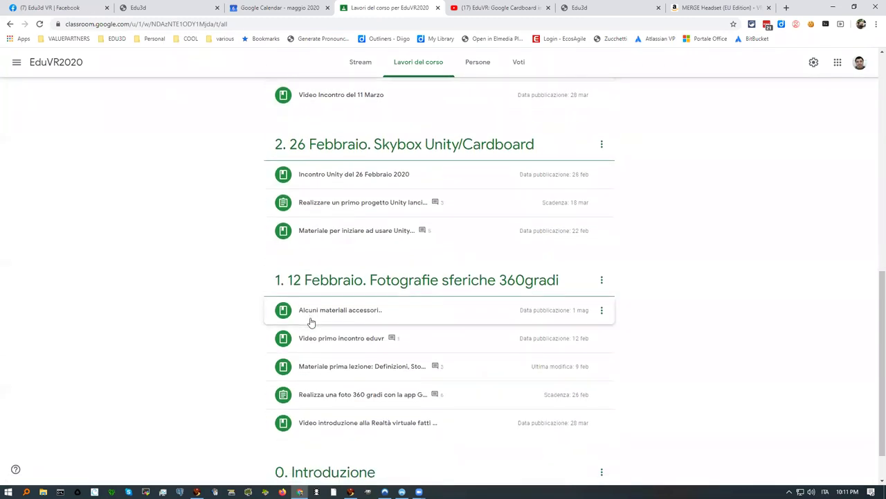
scroll(309, 321, "up", 8)
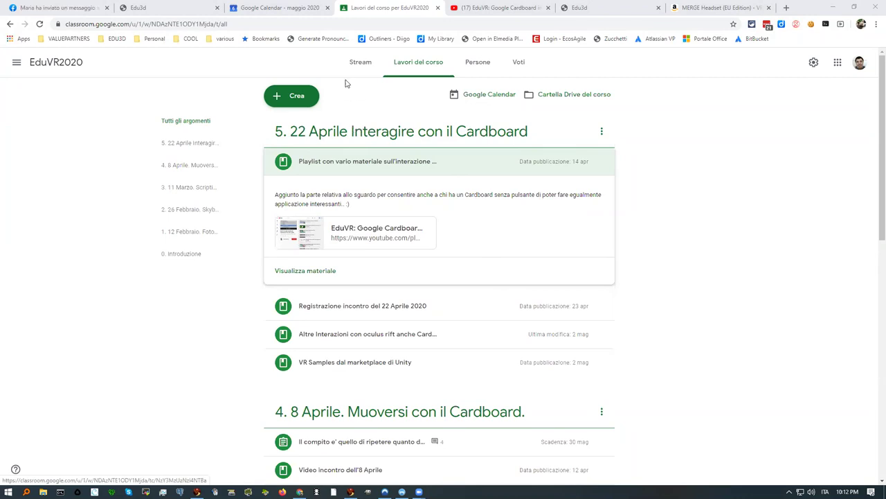
Step: Go to youtube.com in a new browser tab
left_click(788, 7)
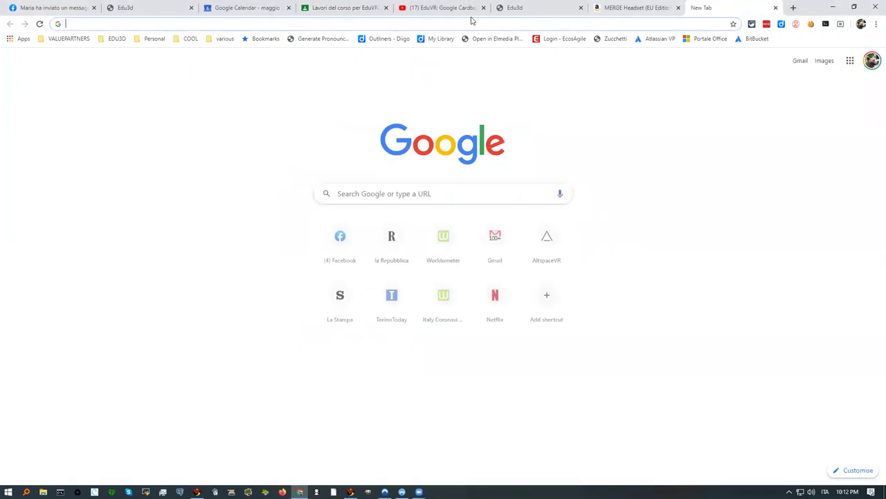
left_click(333, 22)
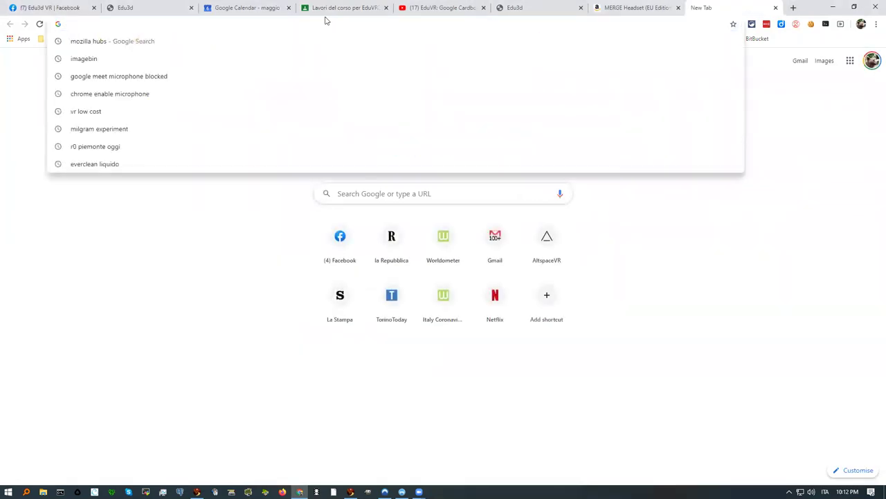
type("youtu")
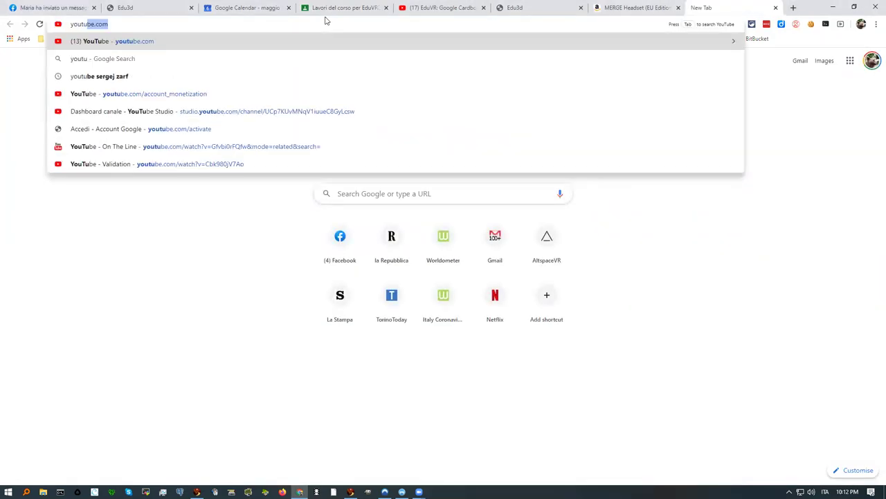
key("Return")
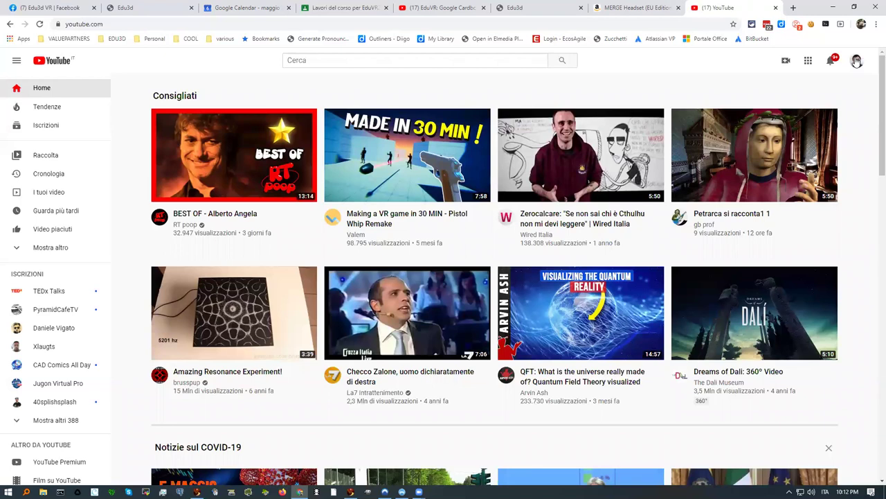
Step: Enter YouTube Studio from the account menu and list the channel's uploaded videos
left_click(857, 61)
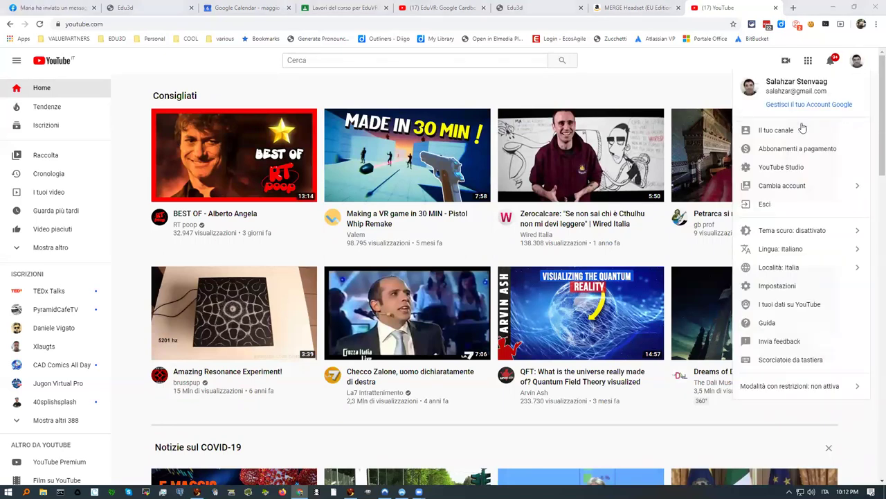
left_click(796, 167)
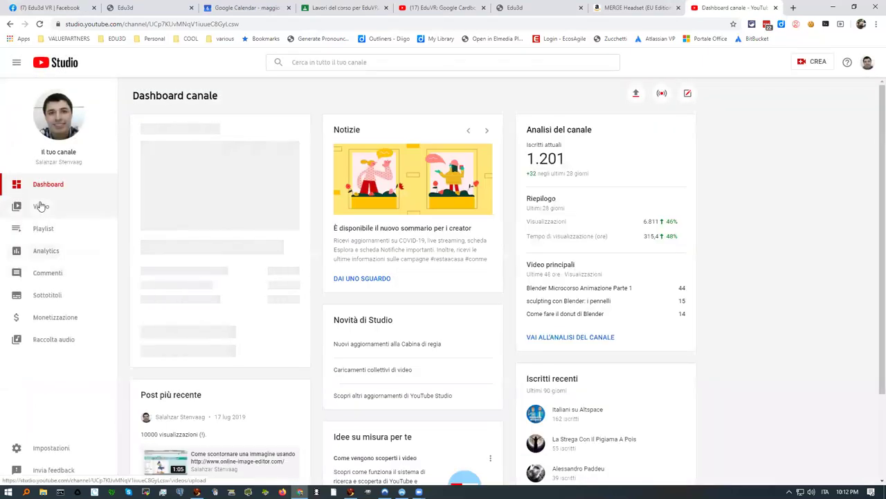
left_click(40, 207)
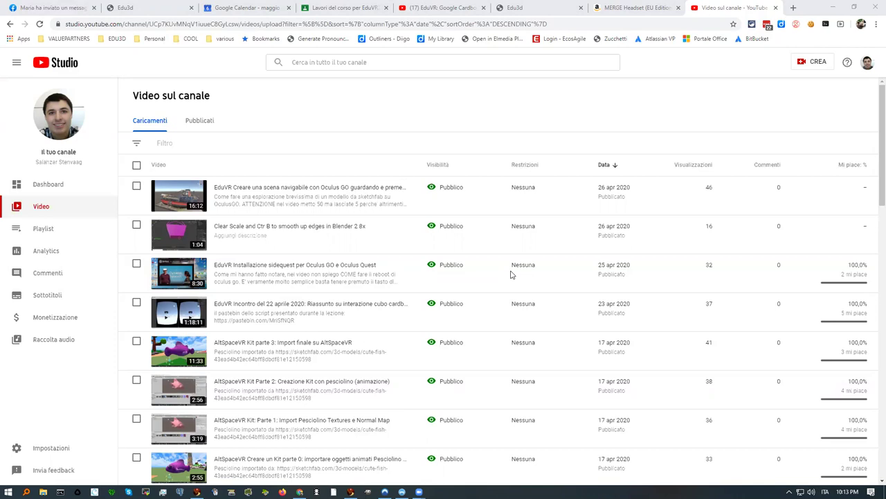
Step: Show the channel's uploads list, with the 25 apr 2020 EduVR SideQuest video at top
mouse_move(290, 285)
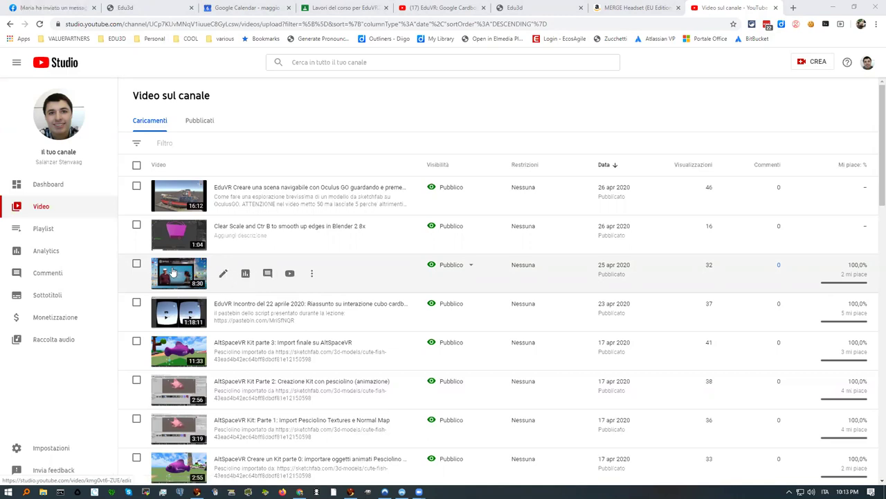
Step: Create a shareable link to the EduVR SideQuest installation video from its options menu
left_click(313, 274)
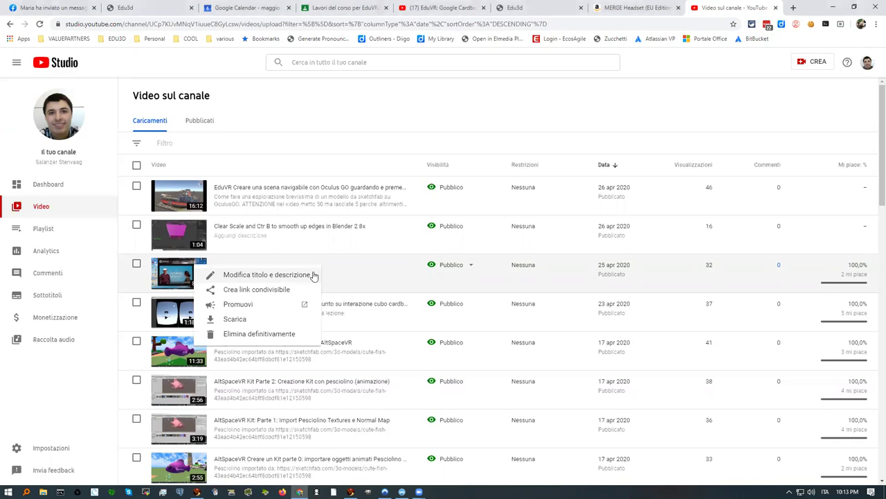
left_click(270, 290)
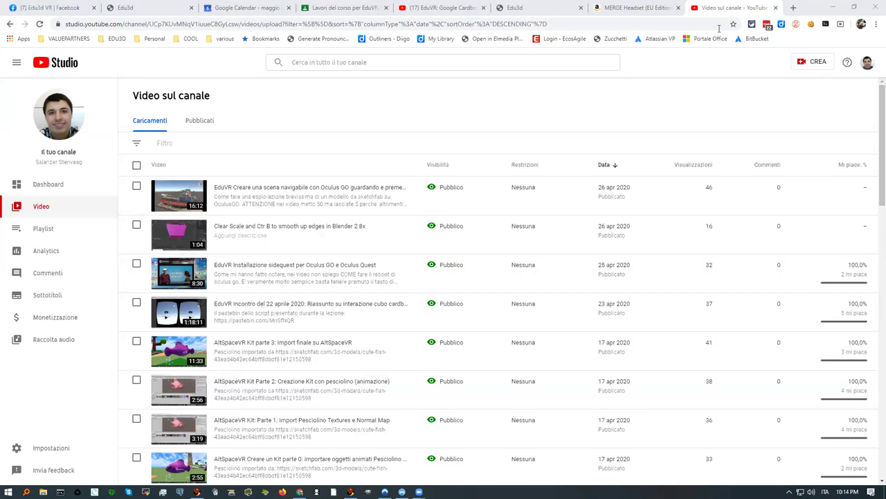
Step: Open the Oculus Go Store page in a new tab and go to its login page
left_click(791, 8)
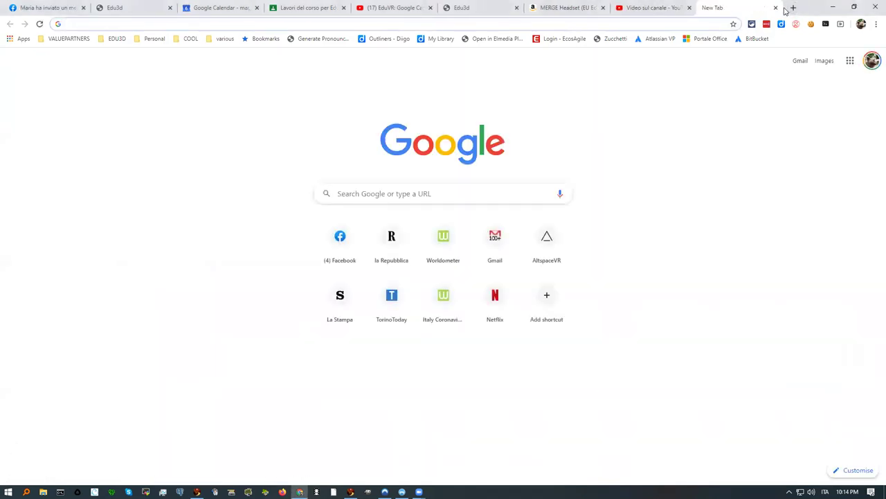
type("oculus")
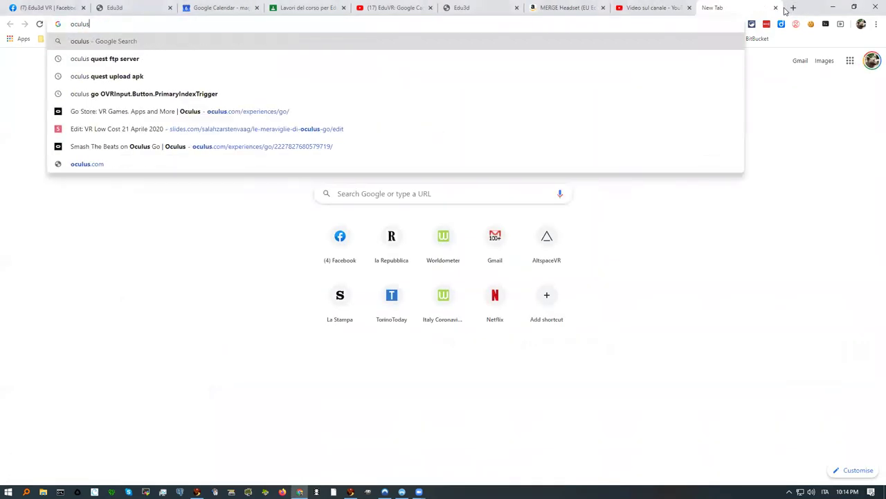
type(".com")
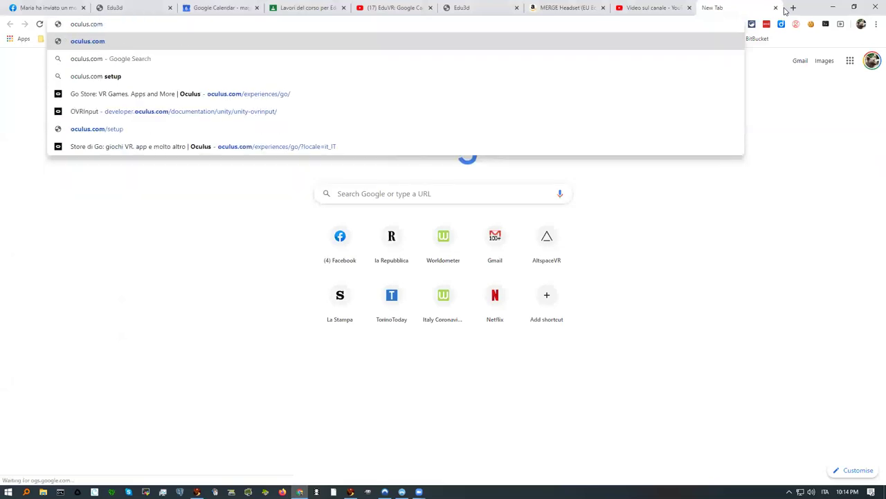
key("BackSpace")
key("BackSpace")
key("BackSpace")
key("BackSpace")
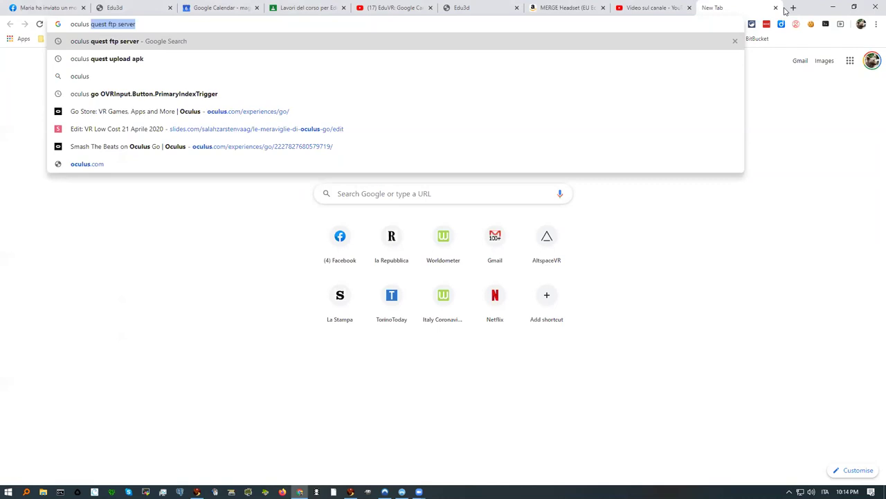
type("go")
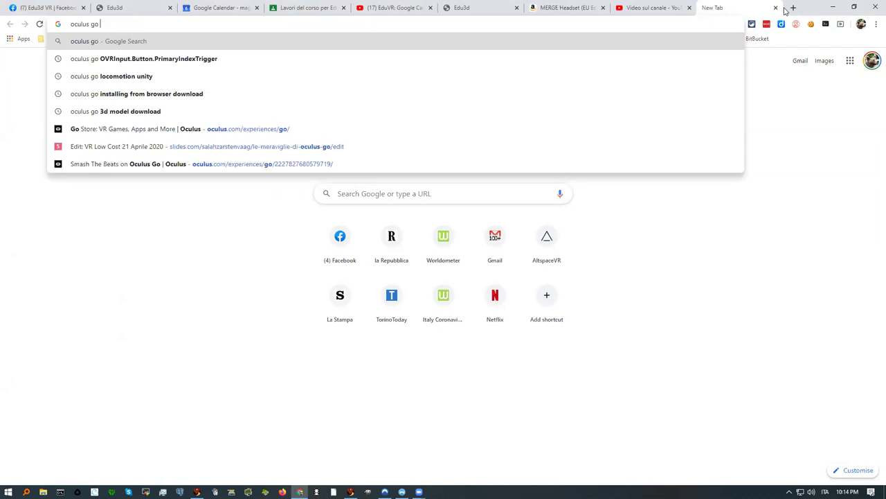
key("Down")
key("Down")
key("Down")
key("Down")
key("Down")
key("Return")
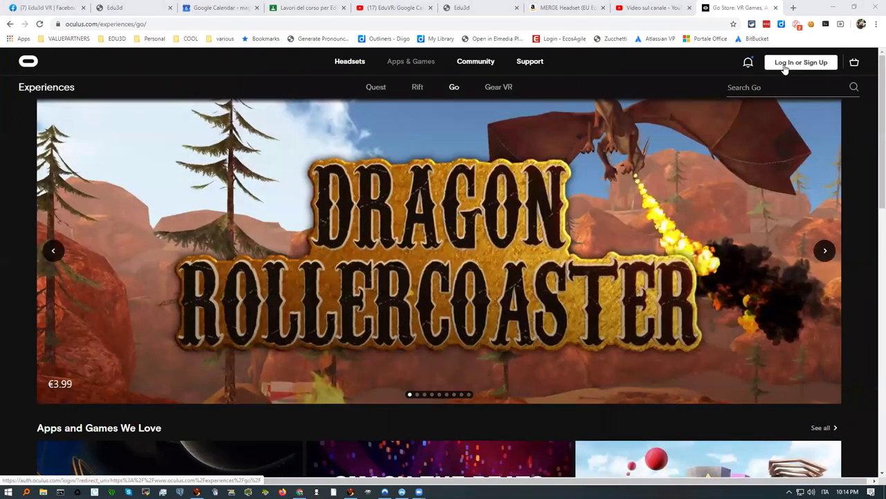
left_click(784, 66)
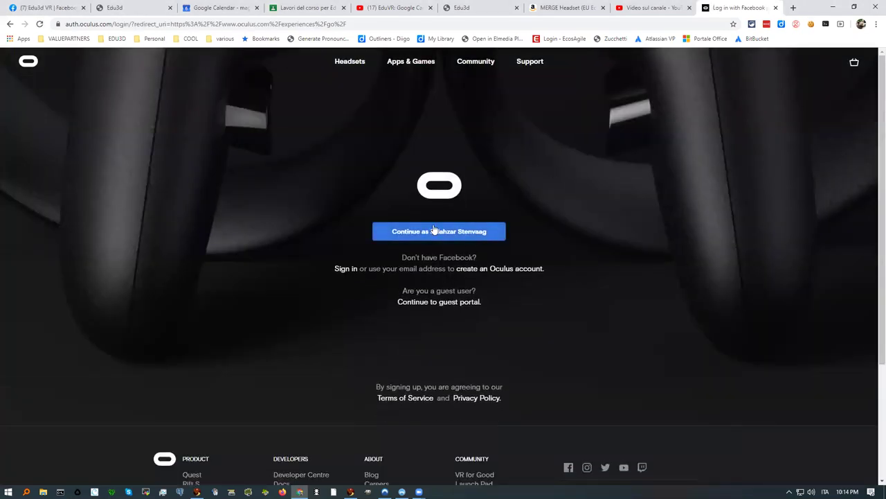
Step: Sign in with the linked account, close the Facebook tab, and browse the Go store catalogue
left_click(434, 231)
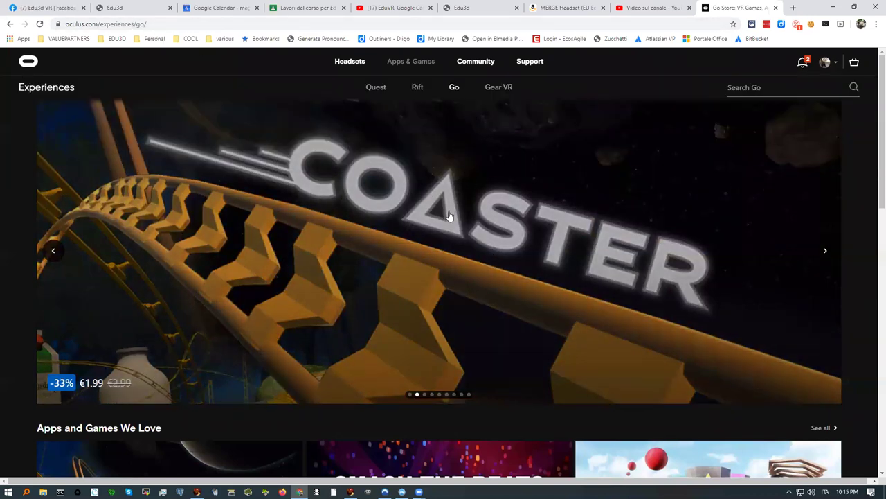
scroll(453, 208, "down", 2)
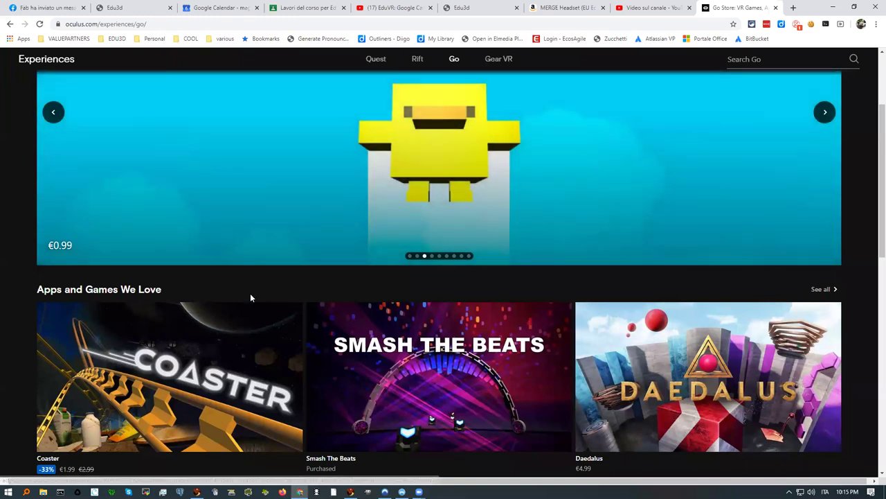
scroll(184, 298, "down", 2)
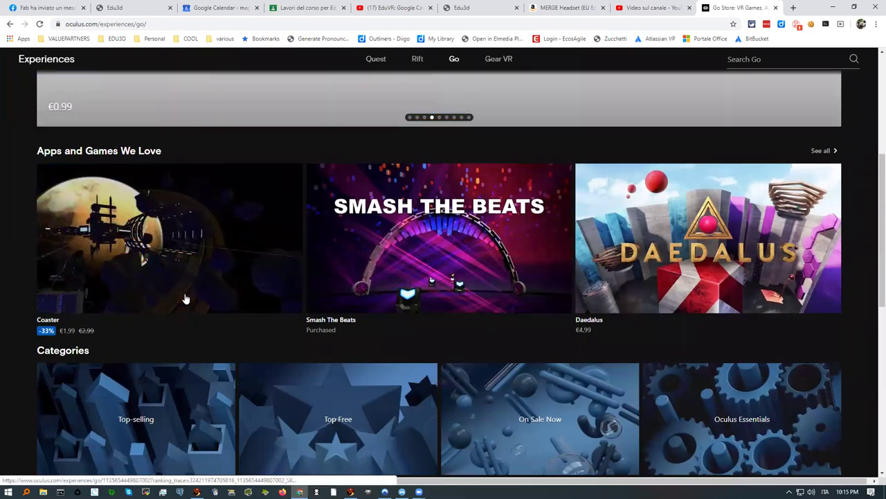
scroll(184, 297, "down", 2)
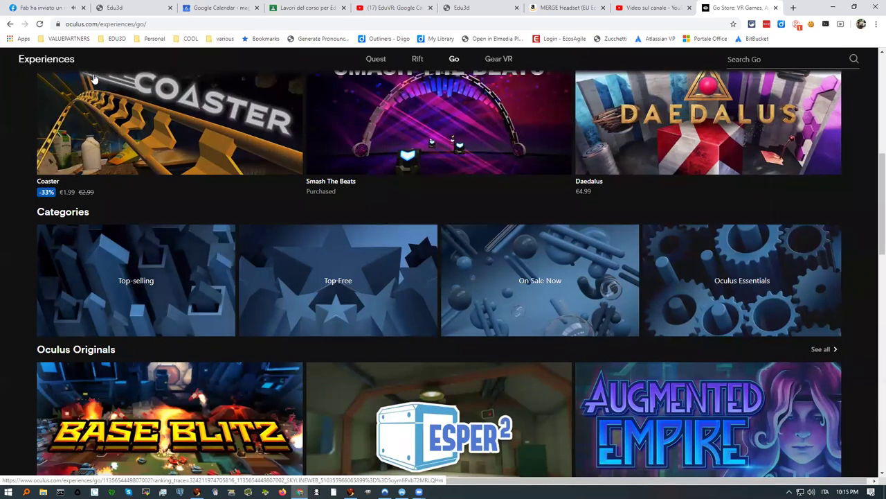
left_click(84, 8)
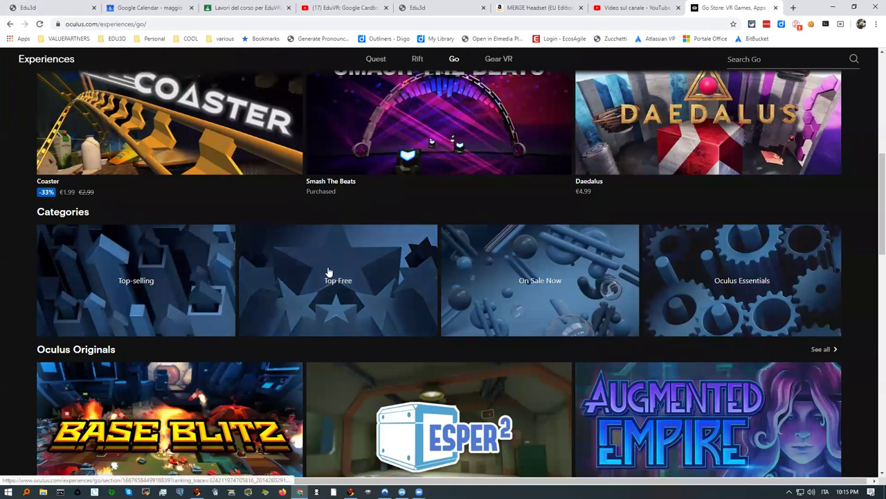
scroll(323, 271, "down", 2)
scroll(317, 270, "down", 4)
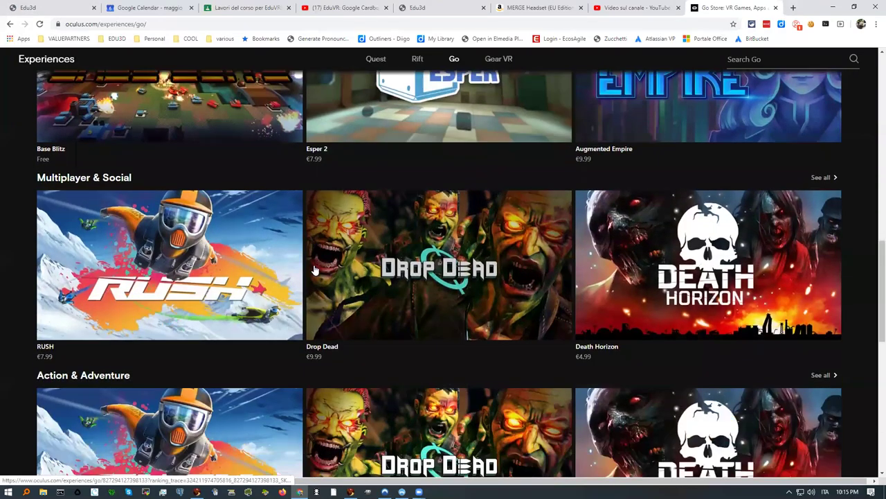
scroll(313, 270, "down", 3)
scroll(305, 266, "up", 7)
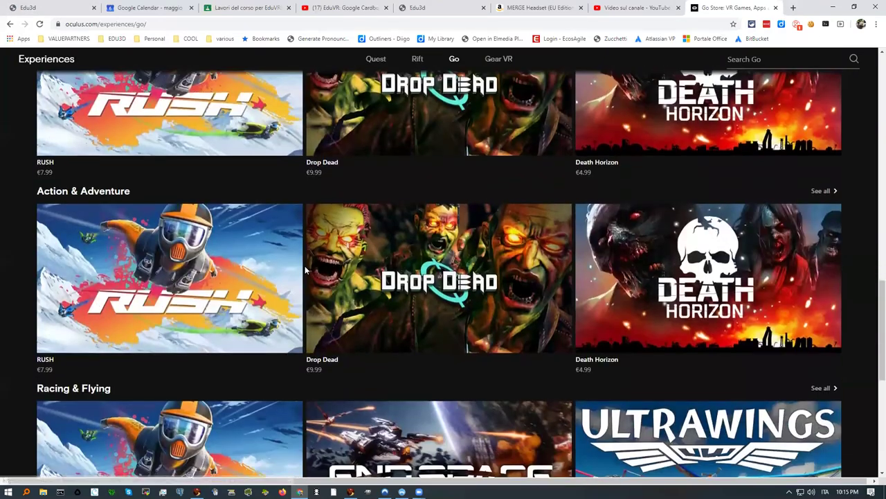
scroll(303, 266, "up", 6)
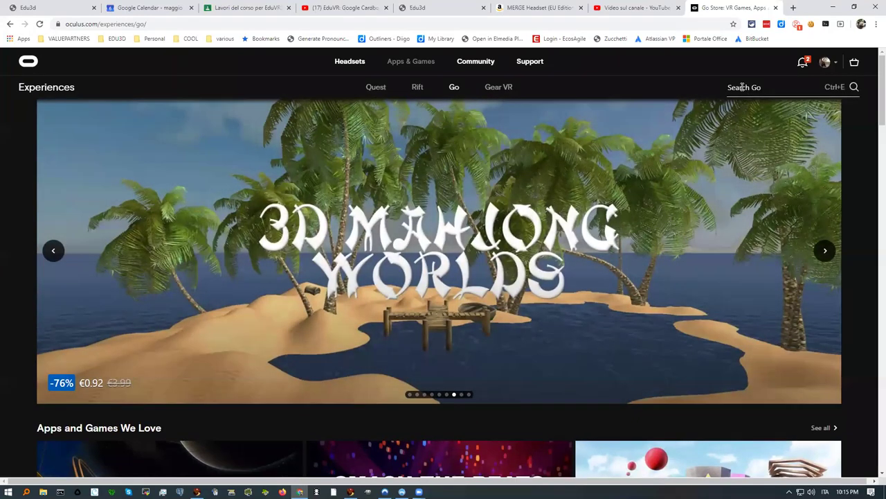
Step: Search the Go store for EQQO and open its product page
left_click(738, 87)
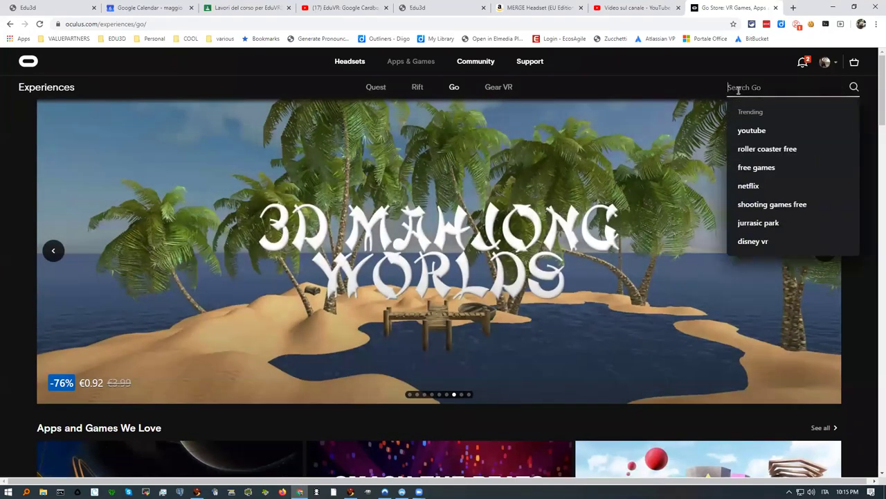
type("eqqo")
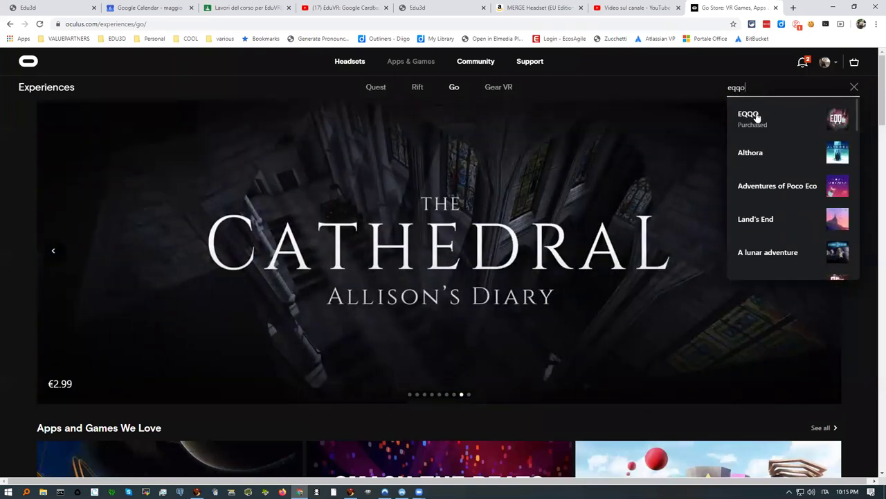
left_click(755, 116)
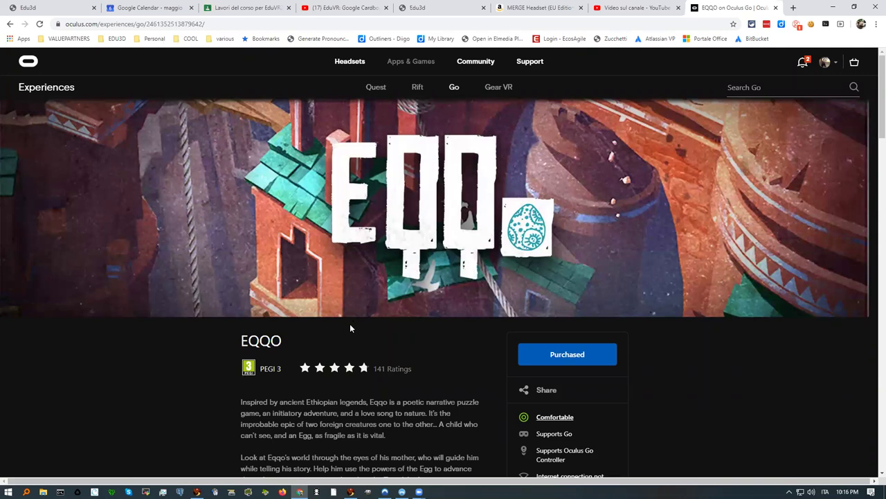
Step: Play the EQQO trailer on its store page, then return to the YouTube Studio tab
mouse_move(452, 234)
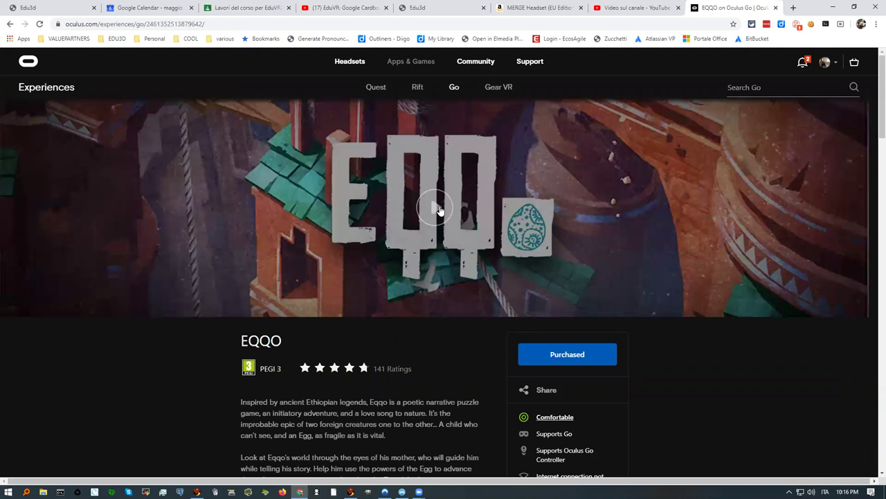
left_click(436, 209)
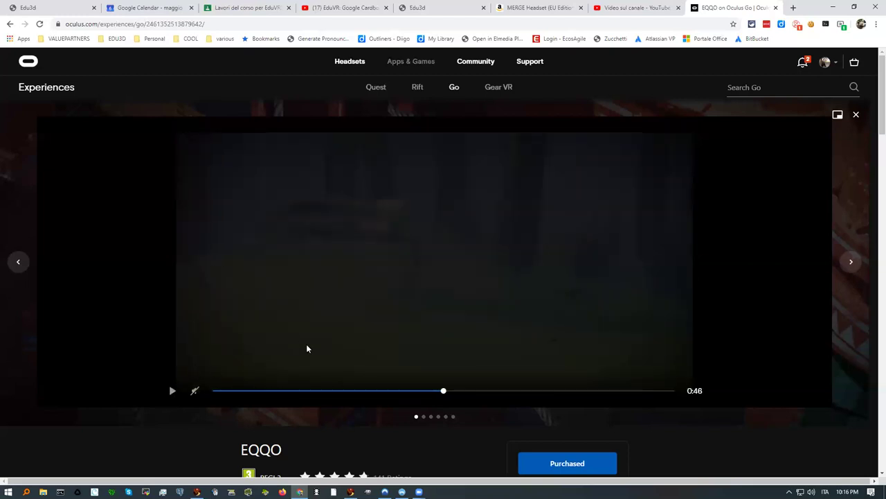
scroll(306, 344, "down", 1)
scroll(309, 349, "up", 1)
left_click(623, 8)
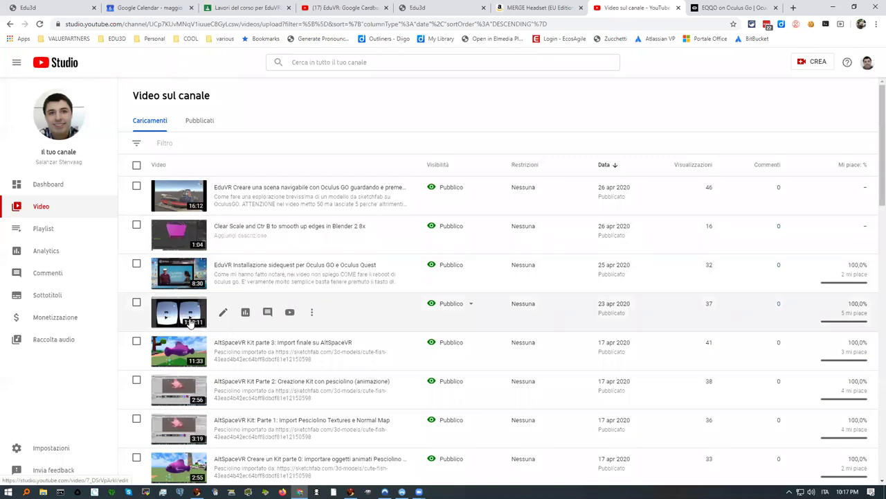
Step: Google 'sidequest' from the EQQO tab and open the official sidequestvr.com site
left_click(716, 7)
left_click(371, 24)
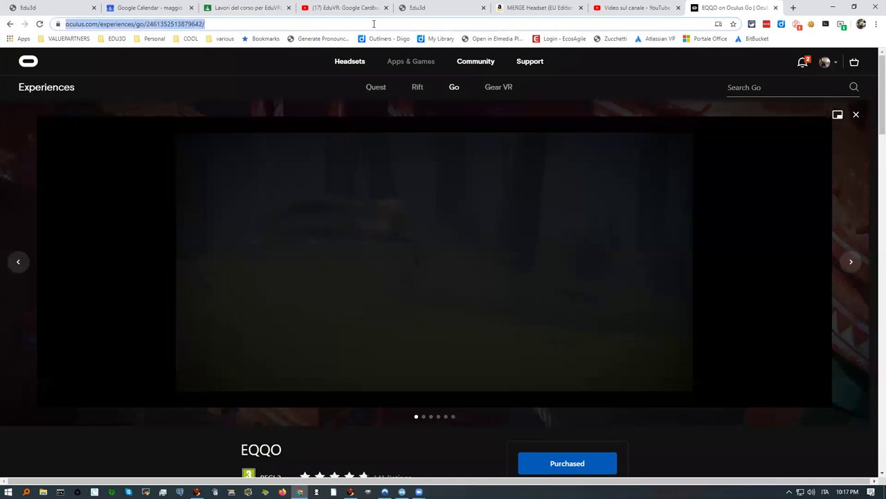
type("sidequest")
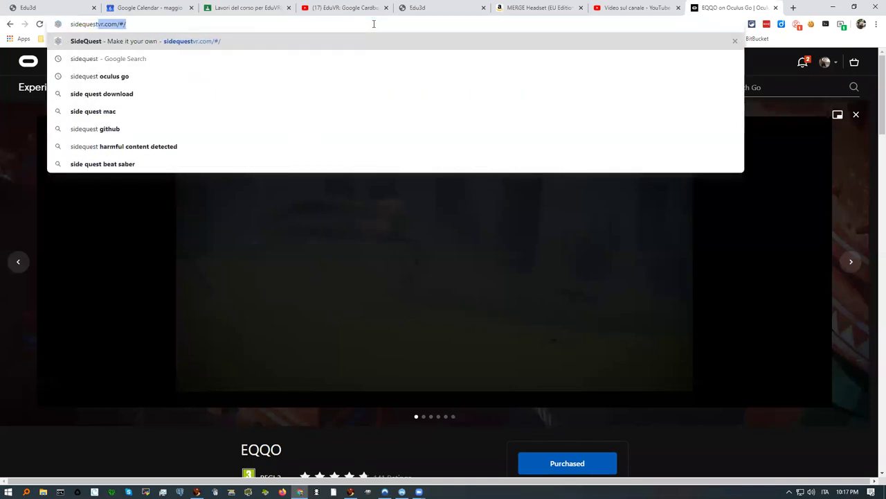
key("Delete")
key("Return")
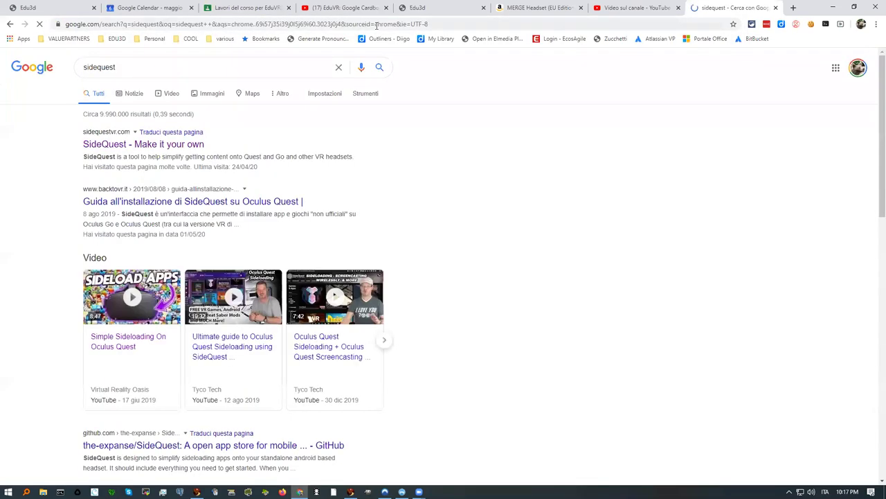
left_click(171, 147)
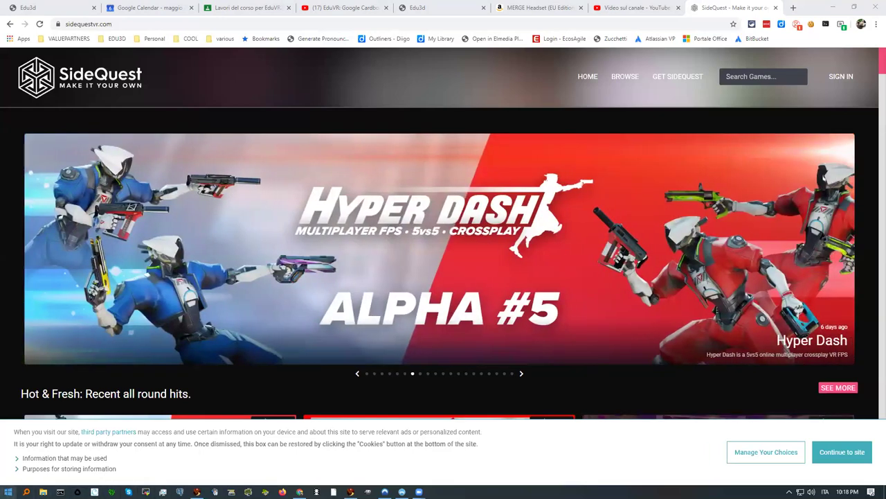
Step: Launch the SideQuest desktop app by searching 'sideque' in the Start menu
left_click(8, 492)
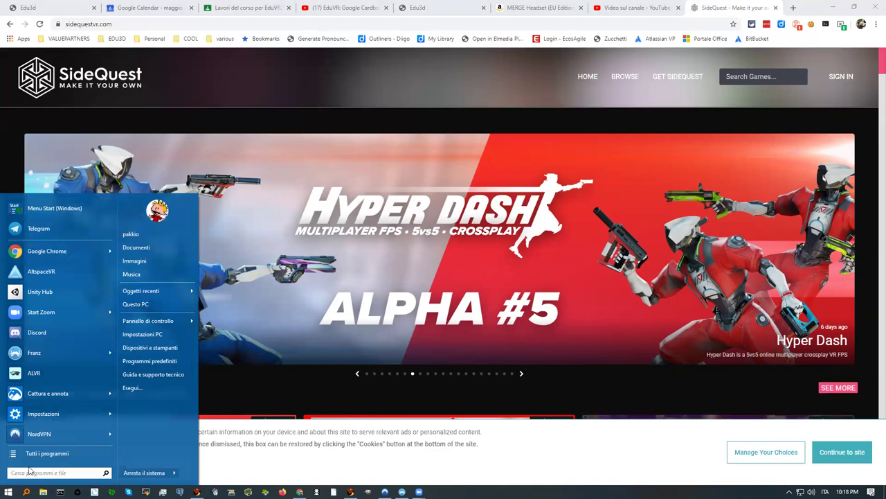
type("sid")
key("BackSpace")
key("BackSpace")
key("BackSpace")
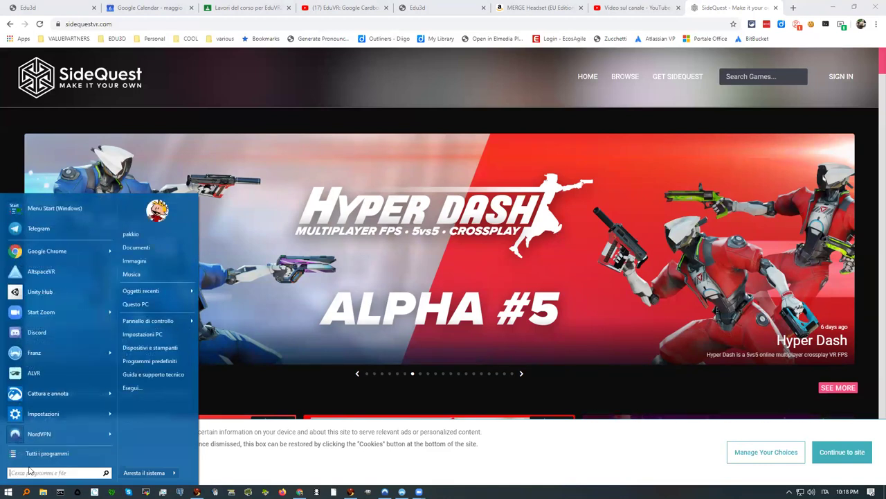
type("sideque")
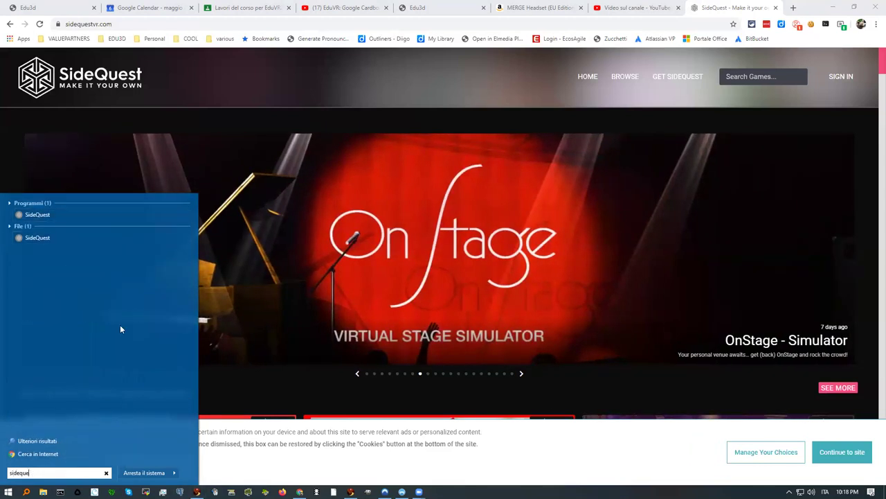
left_click(68, 214)
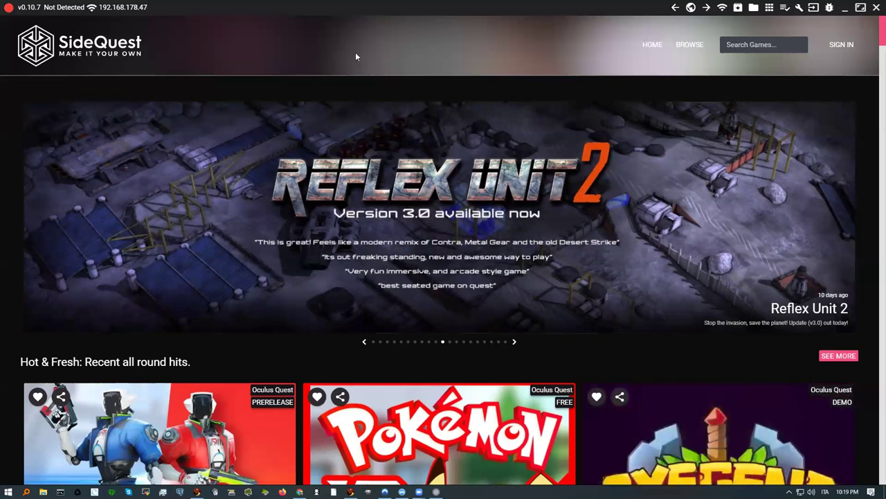
Step: Check the headset's installed apps, which show no device connected, then minimize SideQuest
left_click(769, 8)
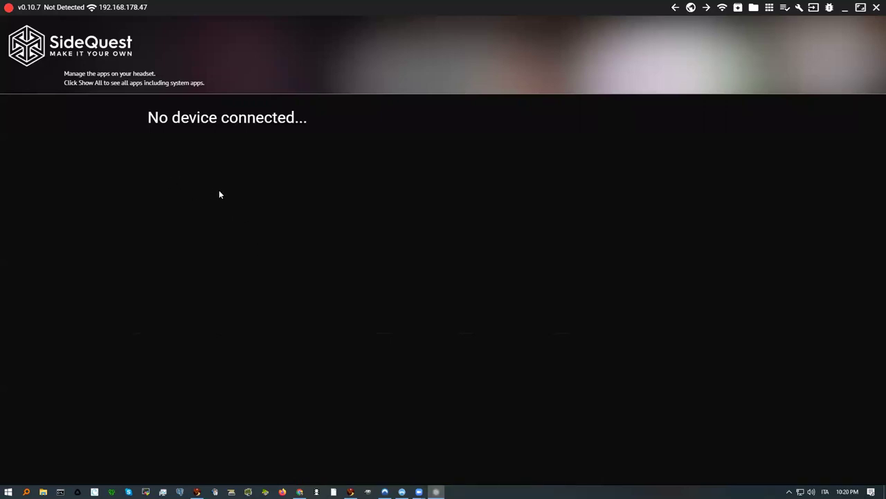
left_click(845, 8)
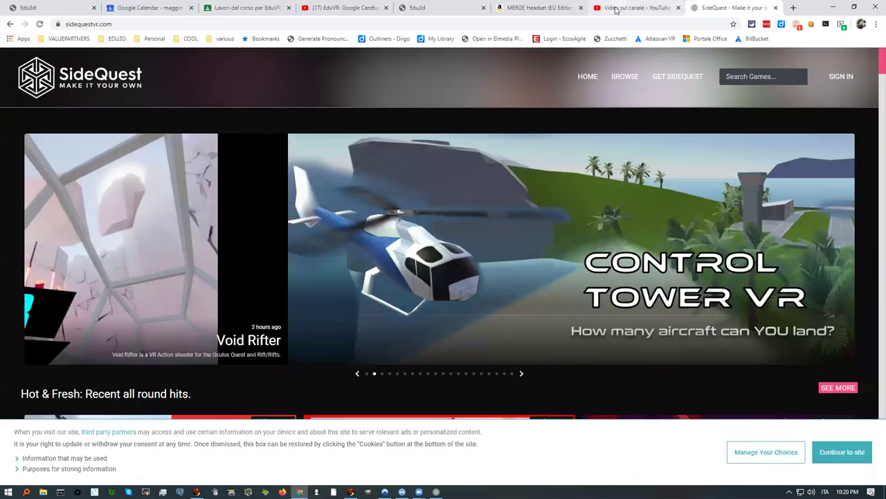
Step: Switch to the 'Video sul canale - YouTube Studio' tab
left_click(617, 8)
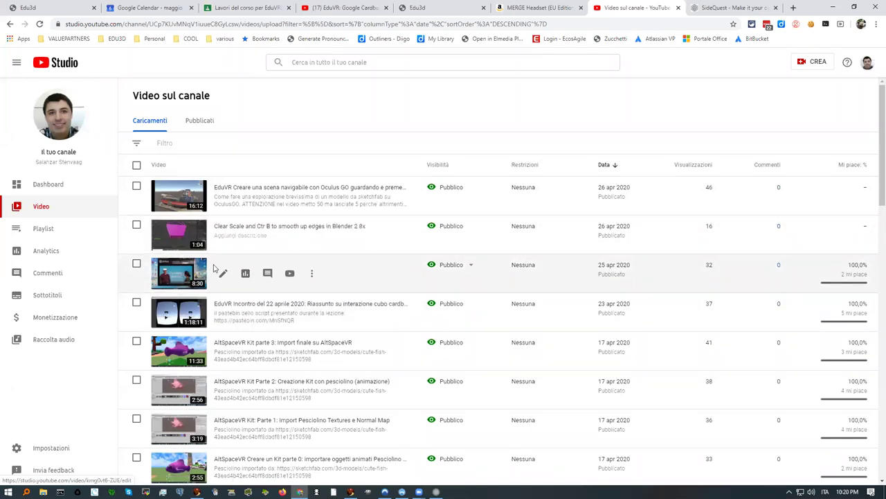
Step: Open the 8:30 SideQuest video's details and select the 360.fluido.tv link in its description
left_click(193, 271)
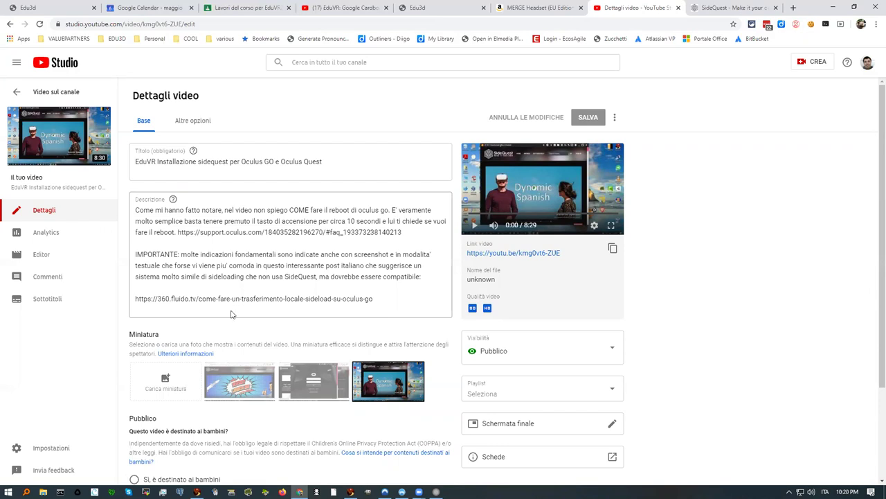
left_click_drag(379, 298, 139, 297)
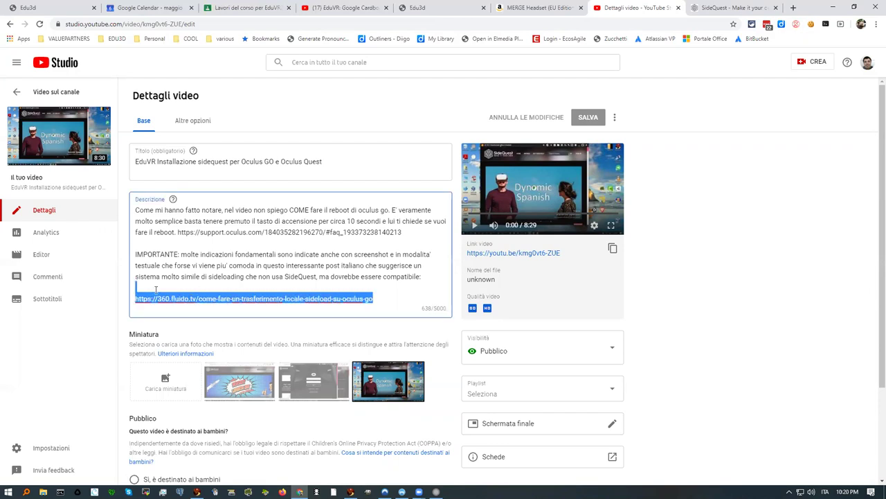
key("ctrl+a")
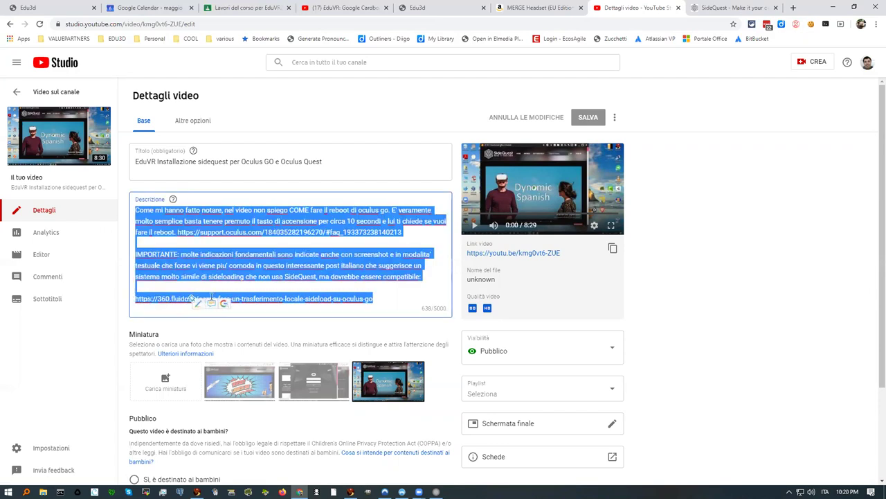
left_click(361, 301)
left_click_drag(381, 298, 137, 299)
key("ctrl+c")
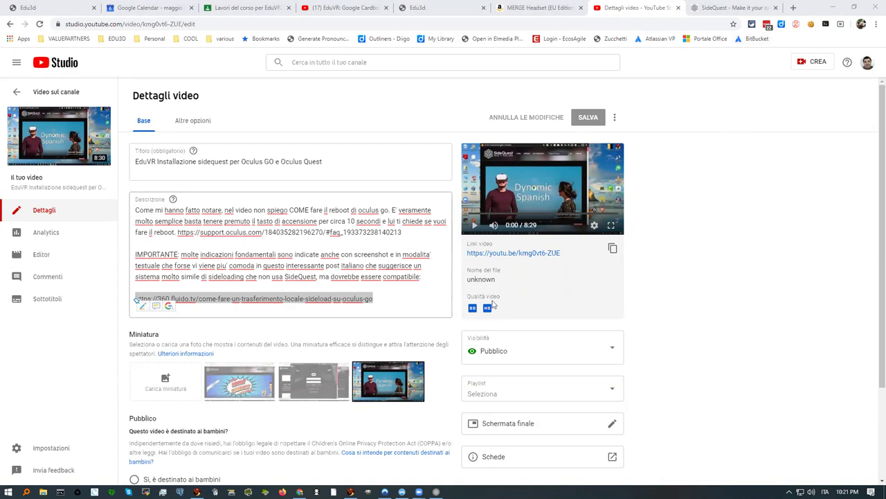
Step: Open the copied fluido.tv Oculus Go sideload guide link in a new tab
left_click(793, 9)
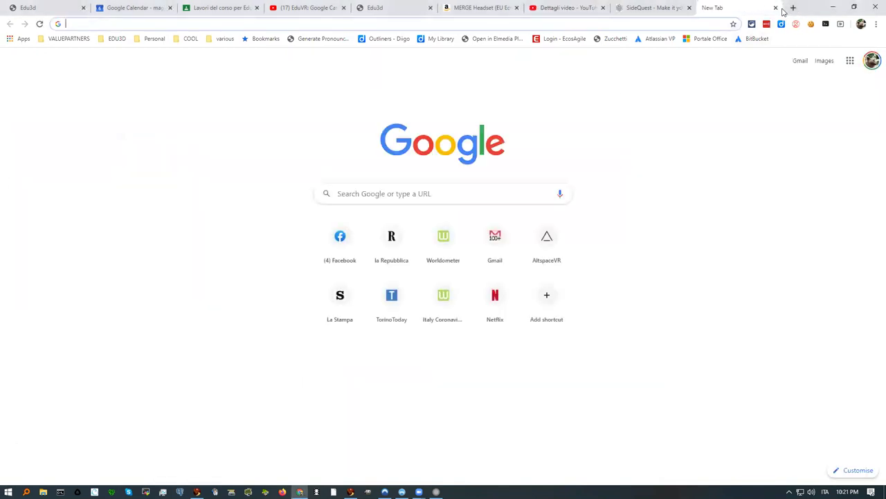
key("ctrl+v")
key("Return")
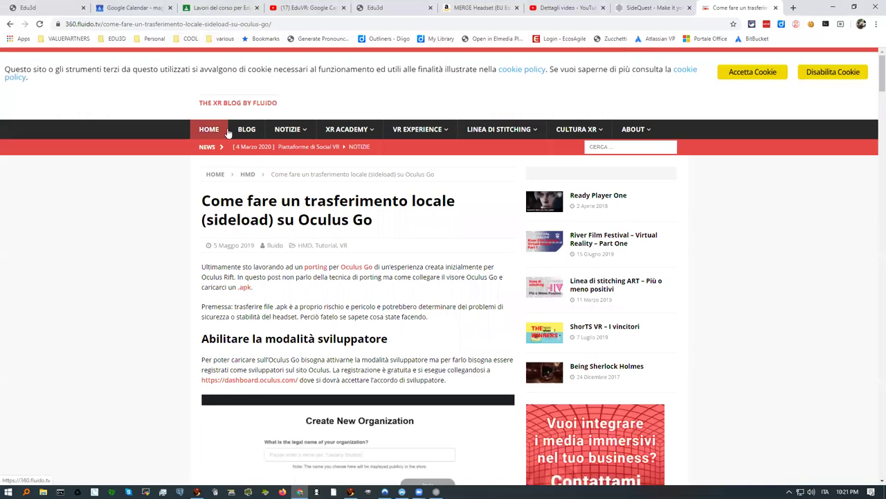
Step: Read the guide's developer-mode and ADB driver steps up to 'Installare i driver', then return to the EduVR playlist
scroll(250, 194, "down", 2)
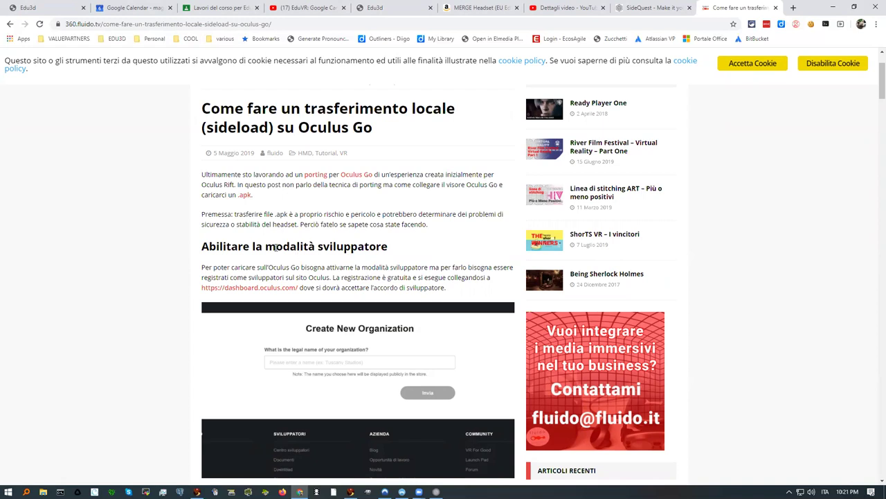
scroll(276, 248, "down", 1)
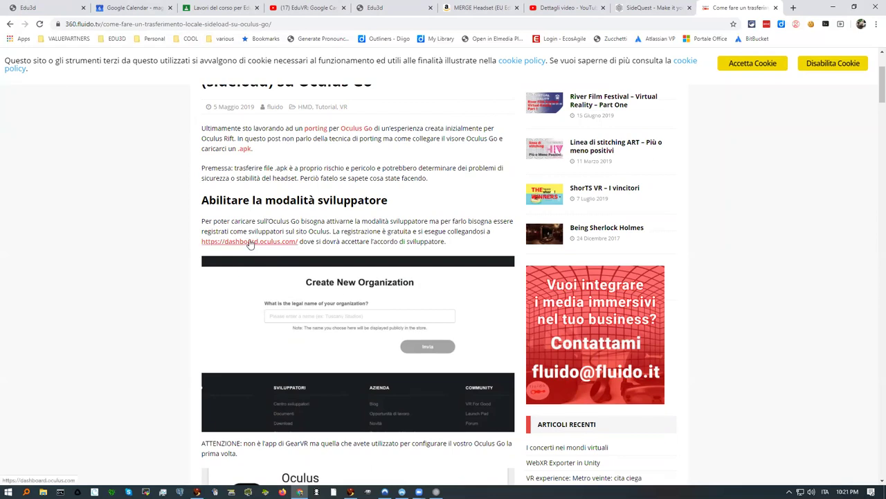
scroll(263, 215, "down", 1)
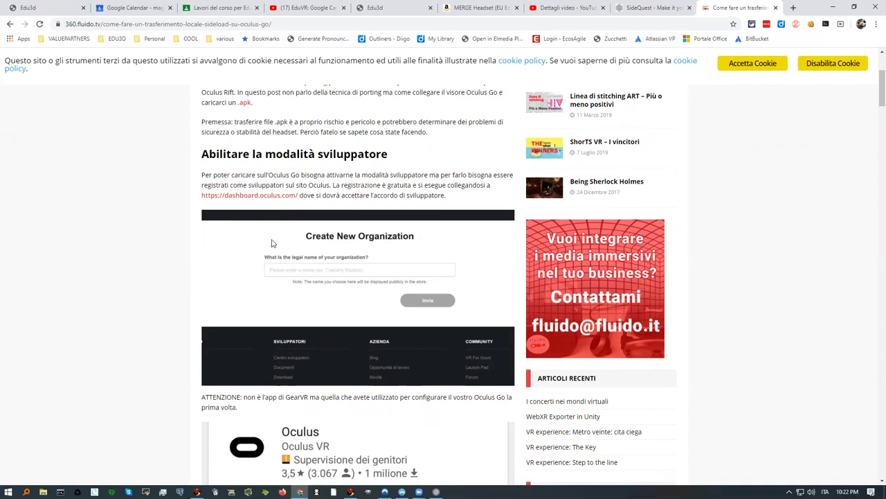
scroll(273, 244, "down", 5)
scroll(275, 244, "down", 3)
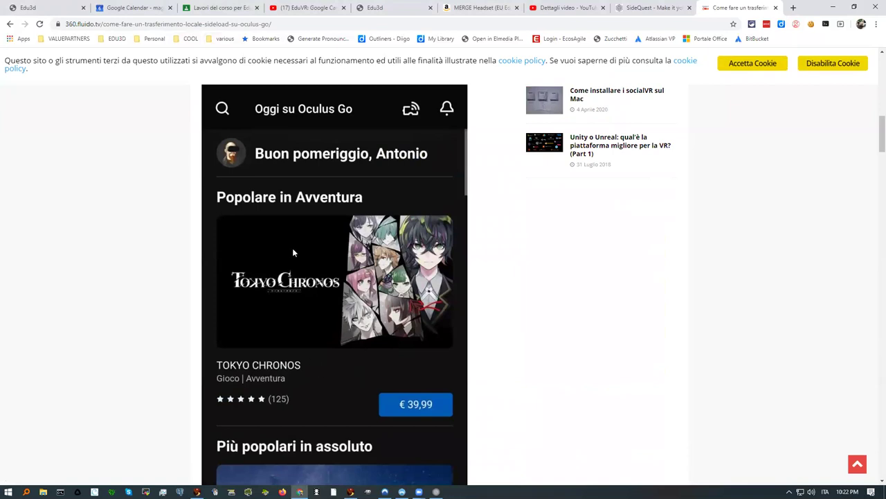
scroll(340, 299, "down", 7)
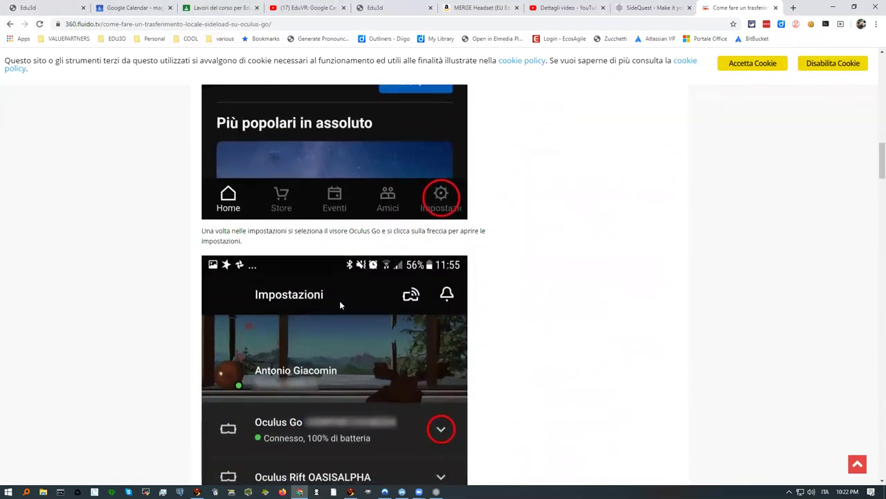
scroll(394, 310, "down", 5)
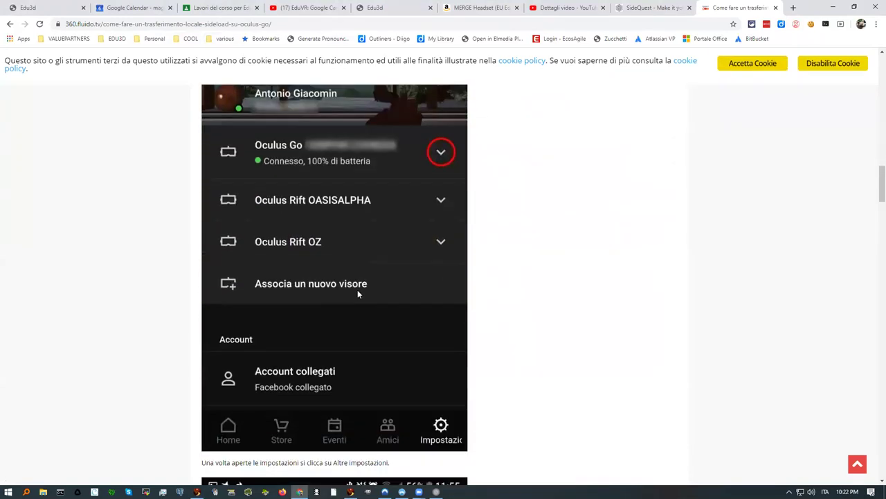
scroll(339, 275, "down", 5)
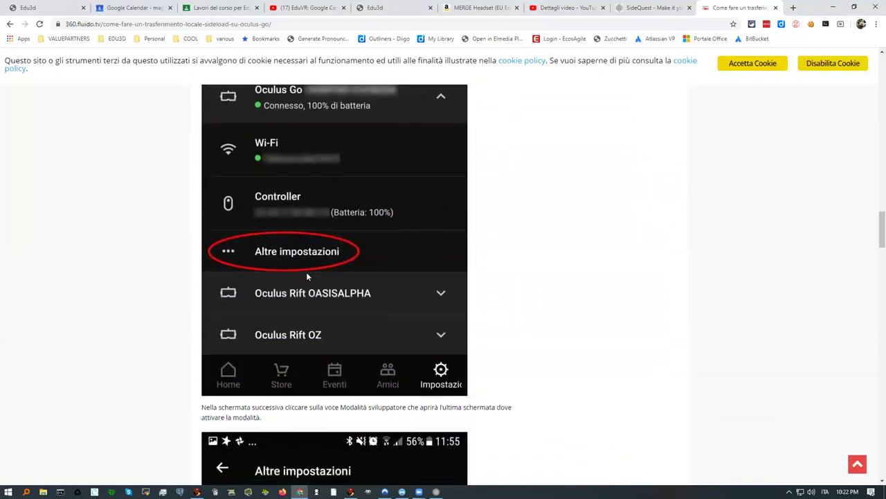
scroll(307, 271, "down", 1)
scroll(313, 283, "down", 4)
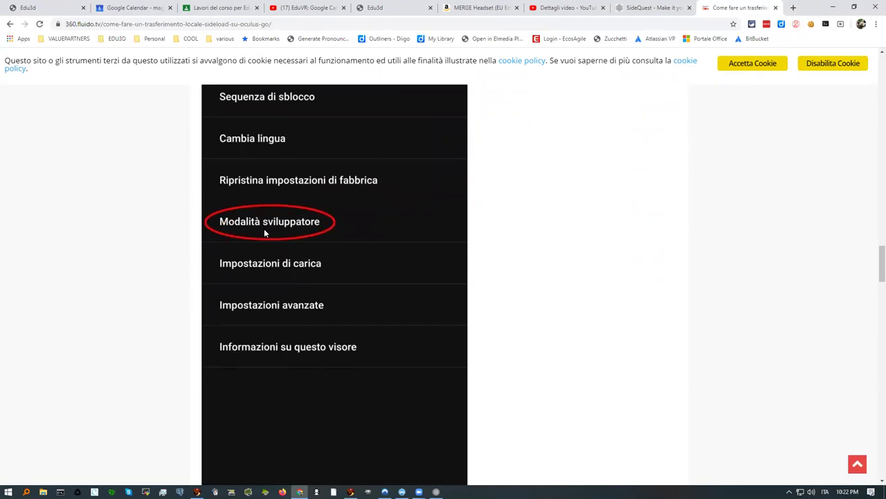
scroll(264, 230, "down", 5)
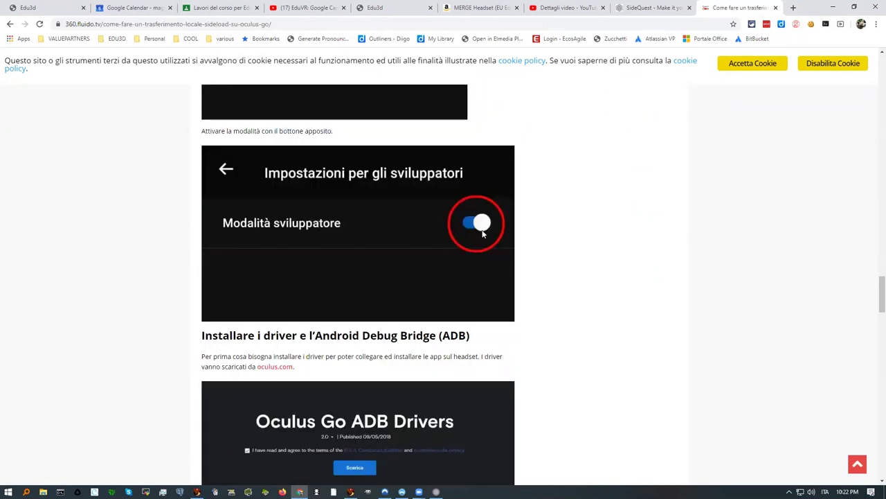
scroll(346, 298, "down", 1)
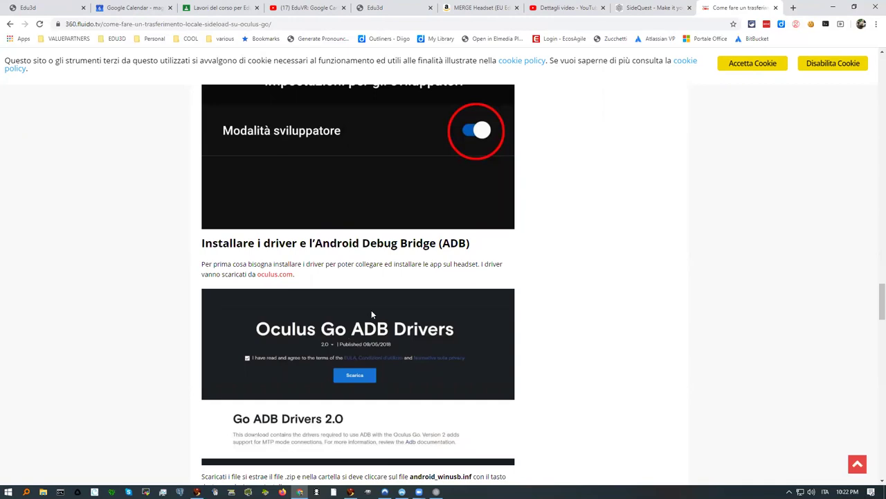
scroll(361, 318, "down", 2)
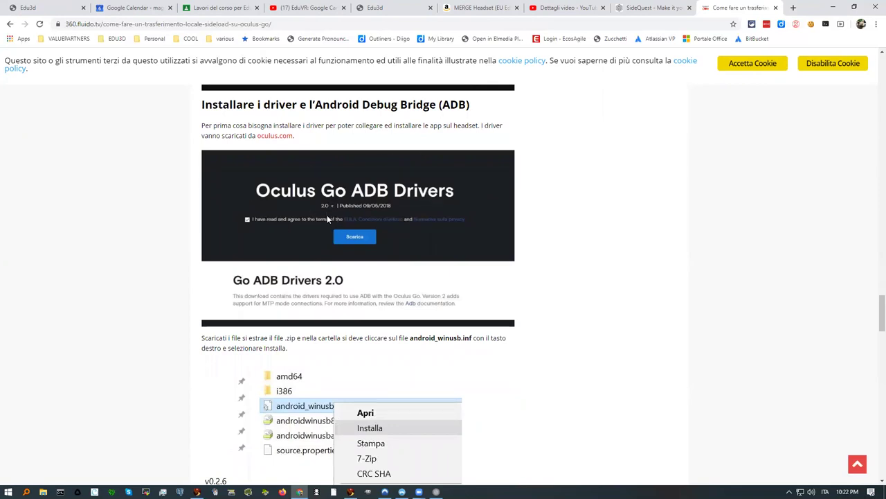
scroll(327, 219, "down", 4)
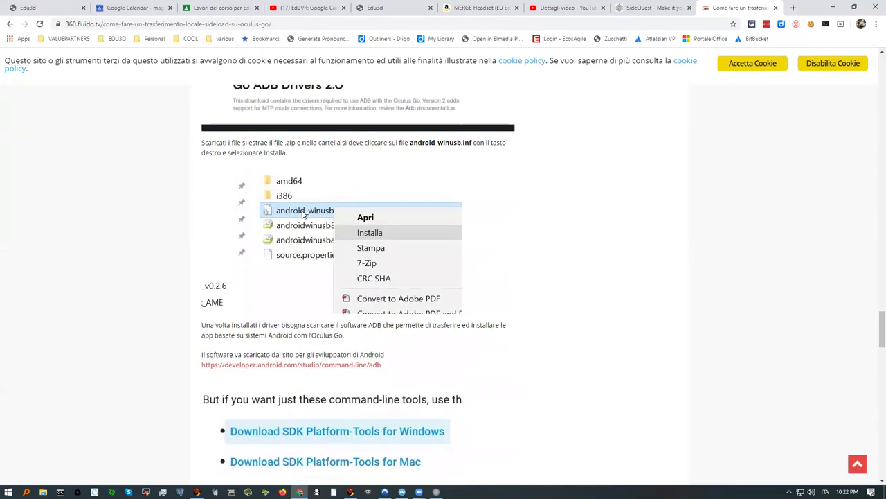
scroll(290, 208, "down", 9)
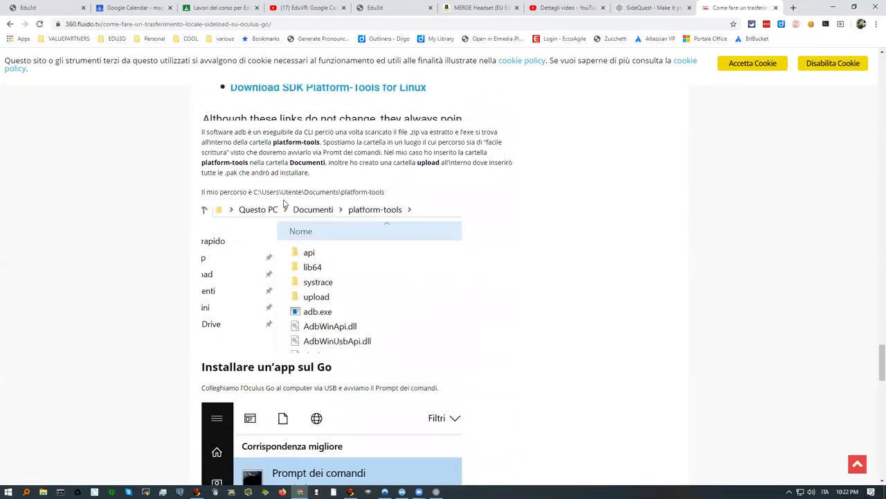
scroll(281, 198, "down", 5)
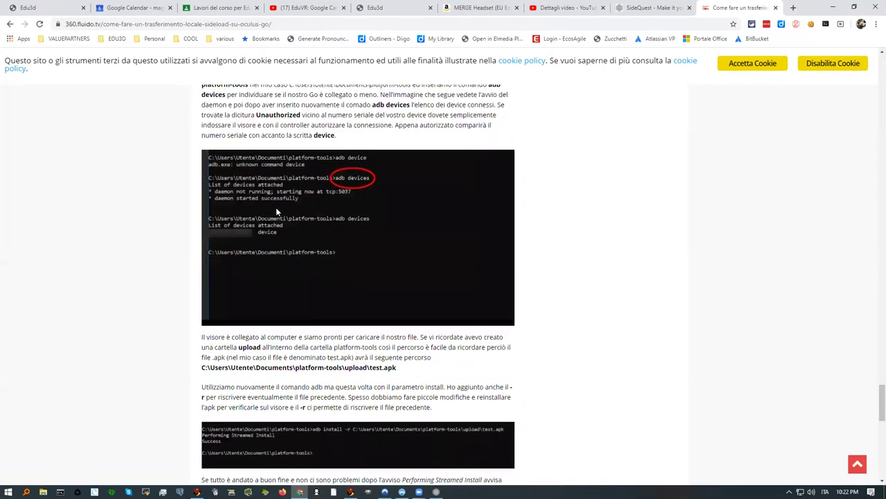
scroll(277, 211, "up", 12)
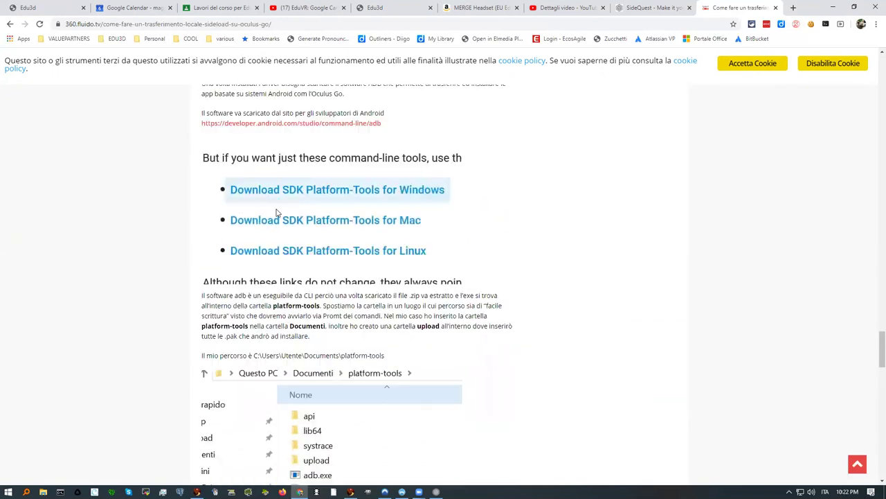
scroll(281, 212, "up", 10)
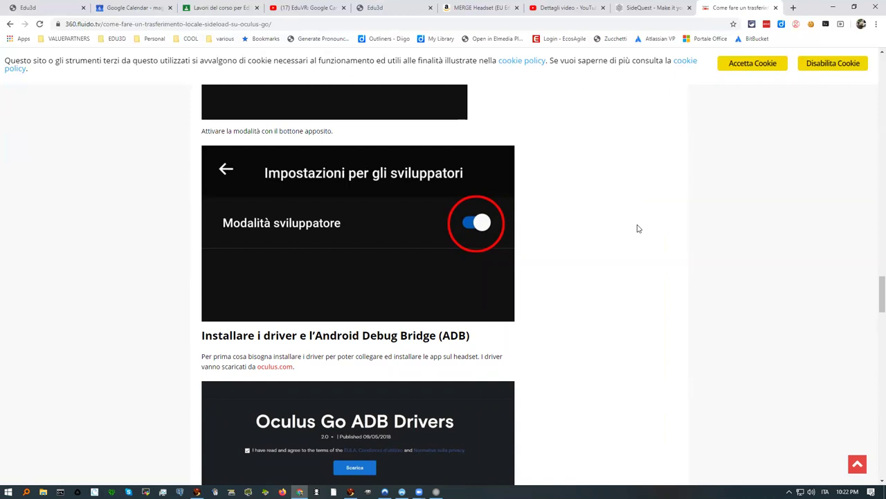
scroll(572, 271, "up", 10)
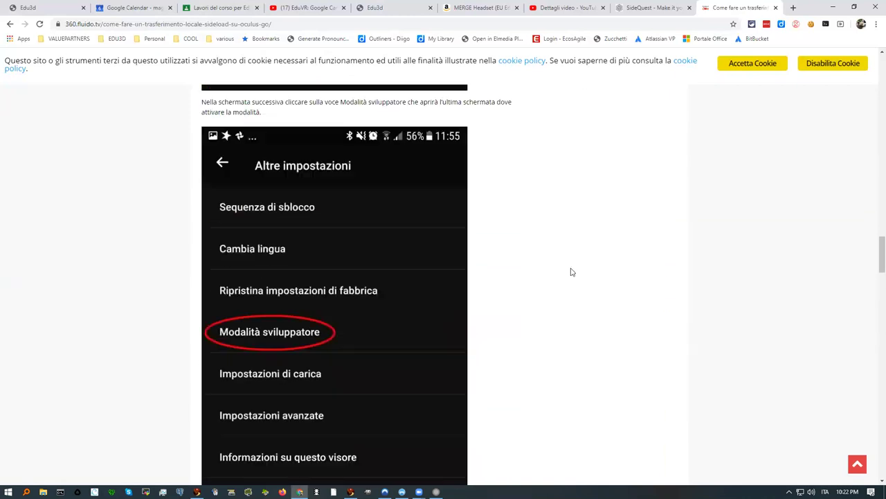
scroll(572, 272, "up", 3)
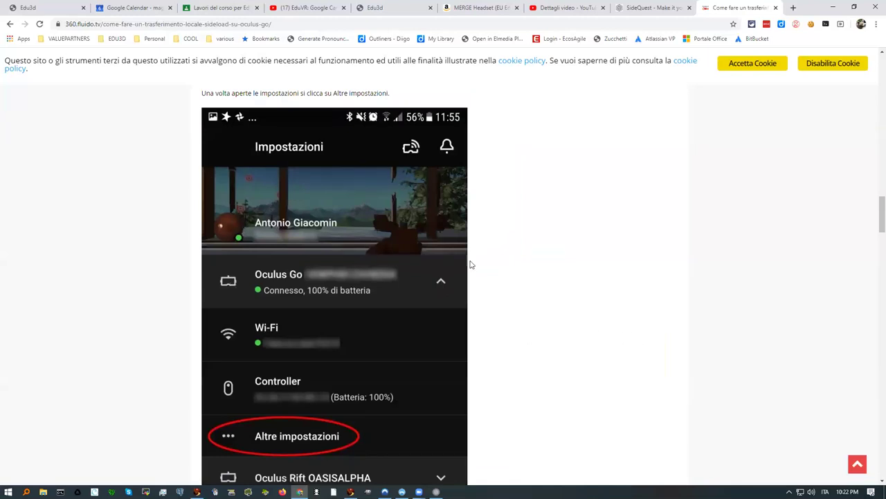
scroll(293, 237, "down", 6)
scroll(290, 226, "down", 7)
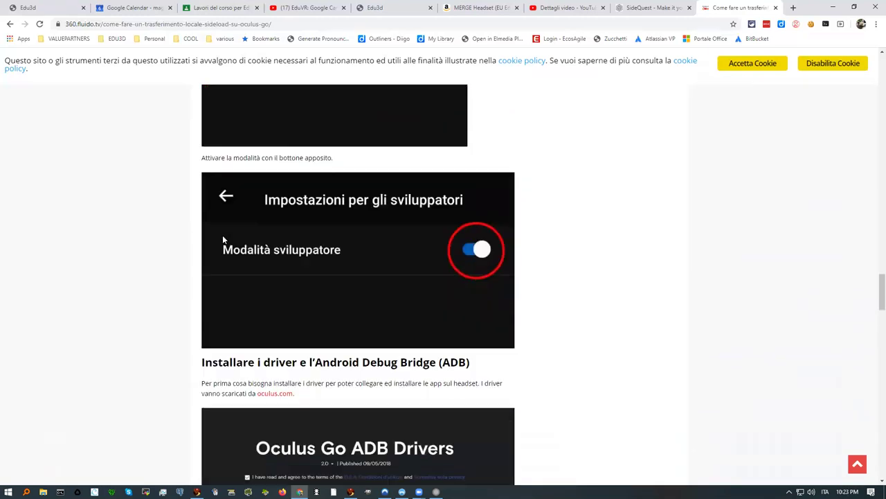
scroll(223, 239, "down", 5)
scroll(281, 152, "up", 3)
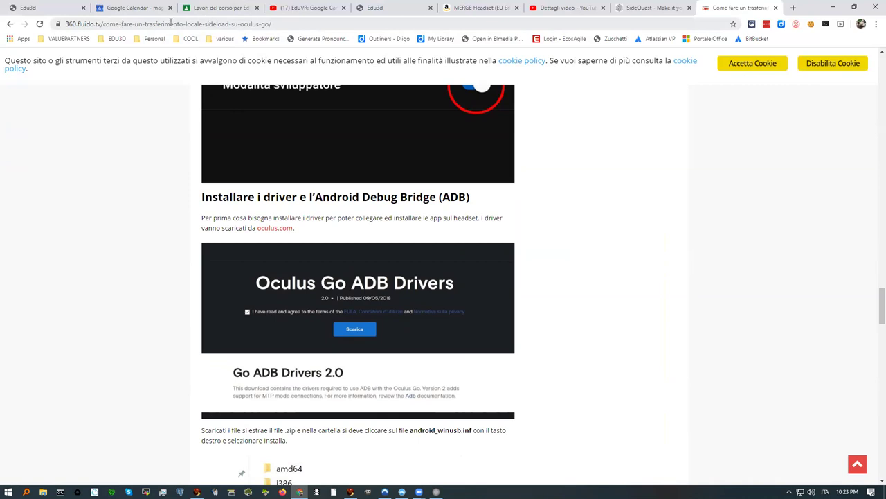
left_click(317, 10)
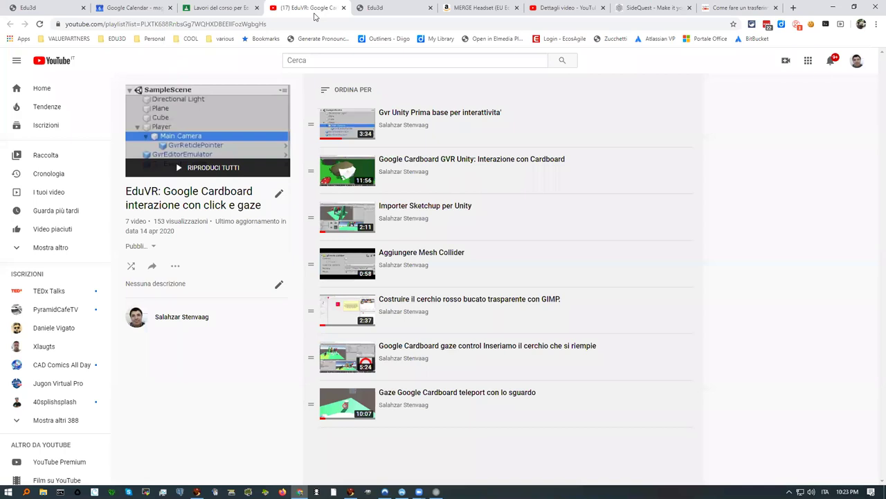
Step: Open the SideQuest installation video from its Studio page on YouTube and jump to 1:23
left_click(567, 8)
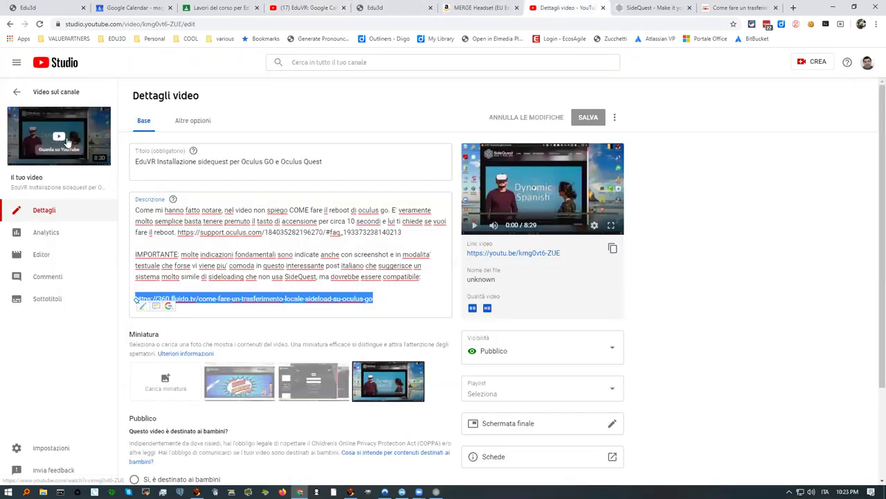
left_click(66, 141)
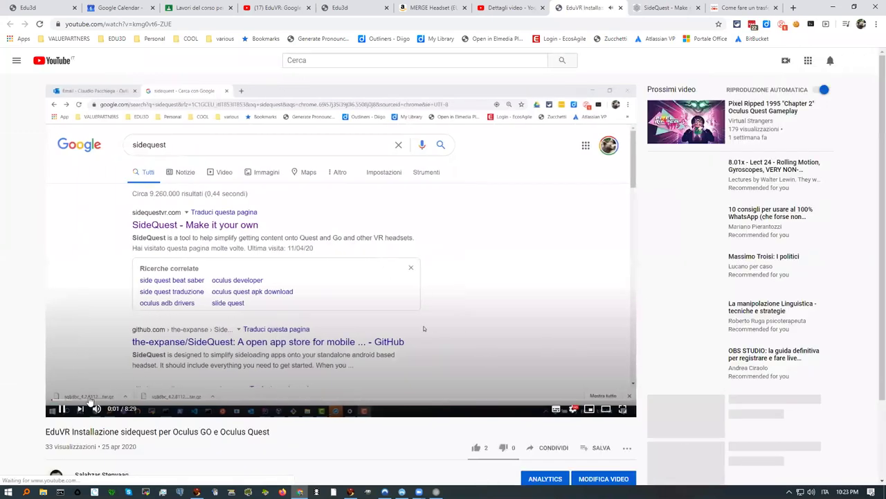
left_click(147, 401)
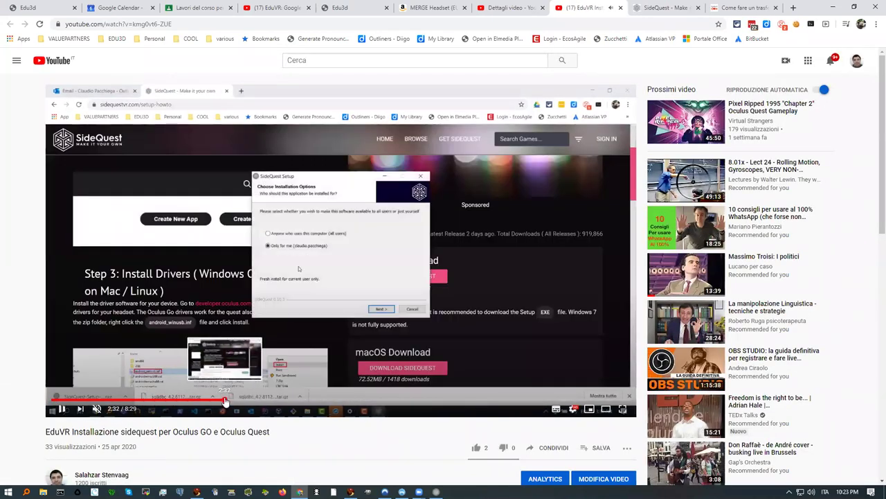
Step: Skim the SideQuest setup, Oculus developer pages, ADB driver download and SideQuest app parts
left_click(225, 401)
left_click(295, 400)
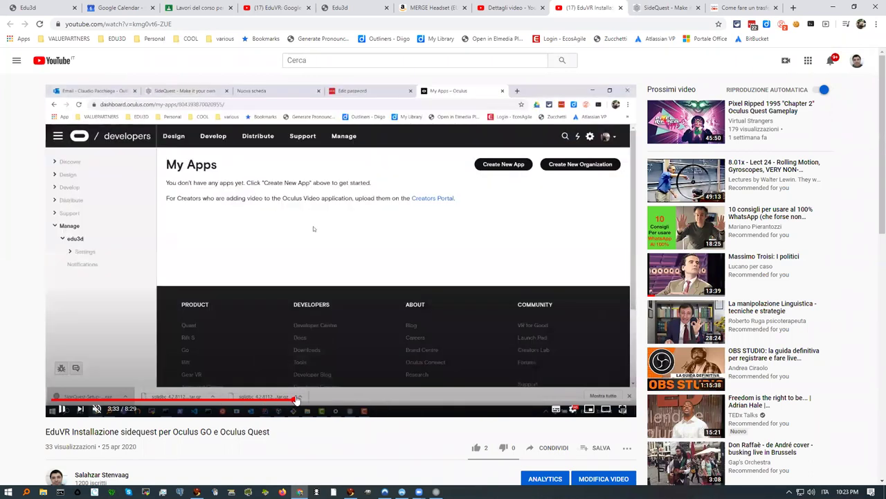
left_click(374, 399)
left_click(415, 401)
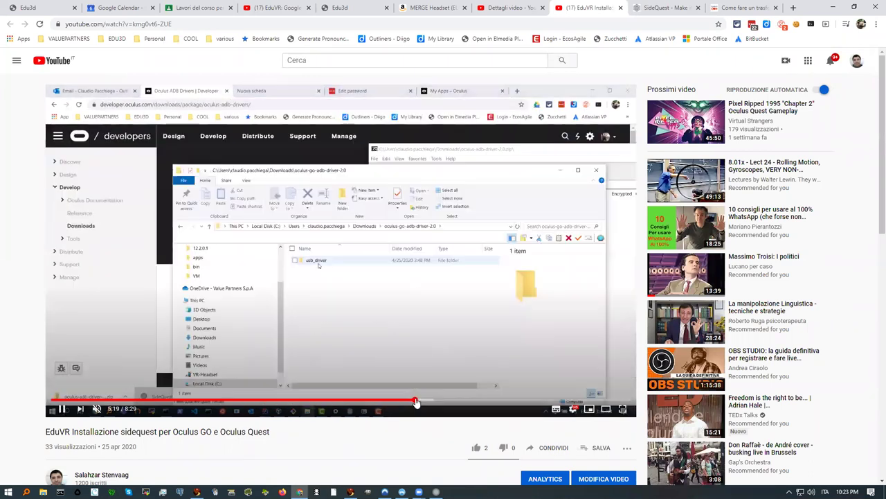
left_click(467, 400)
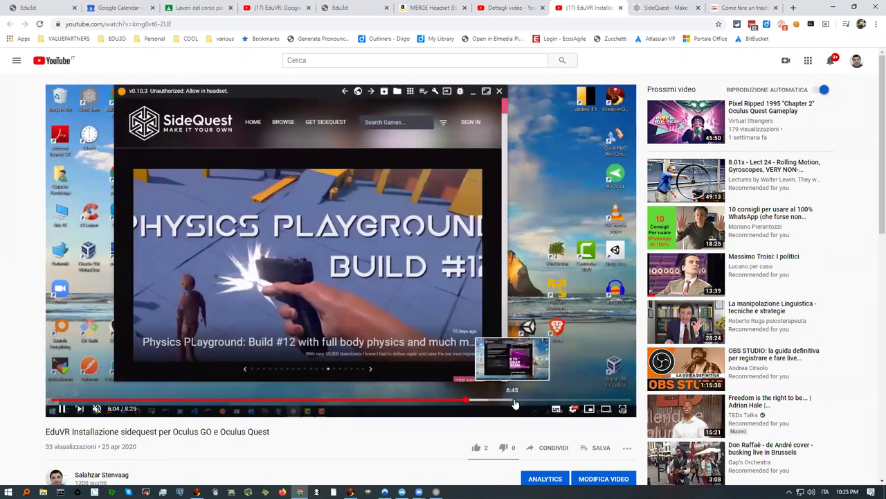
left_click(560, 401)
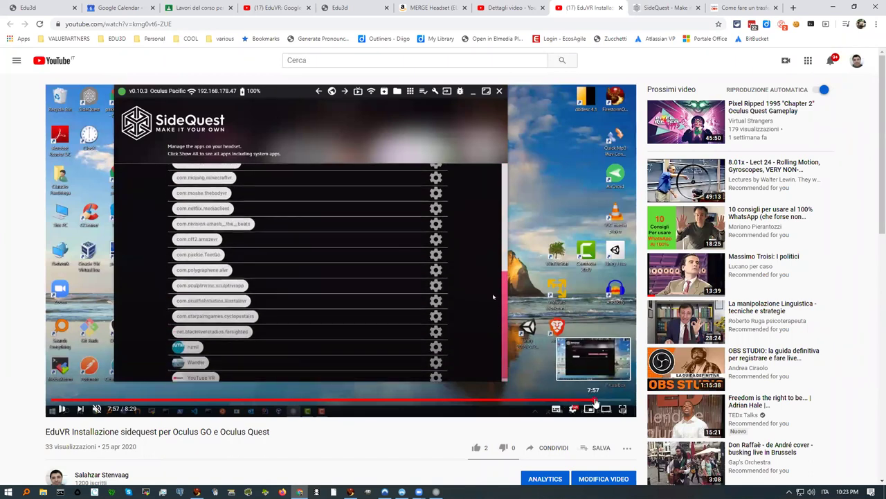
left_click(612, 401)
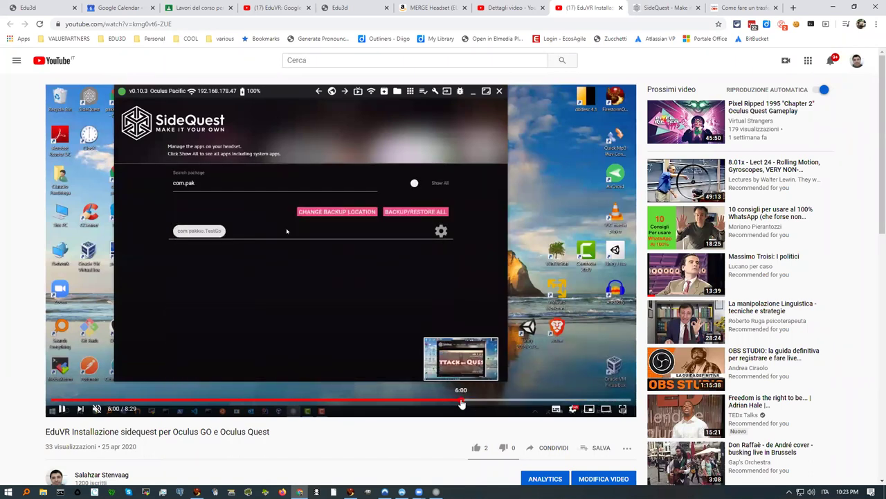
left_click(462, 401)
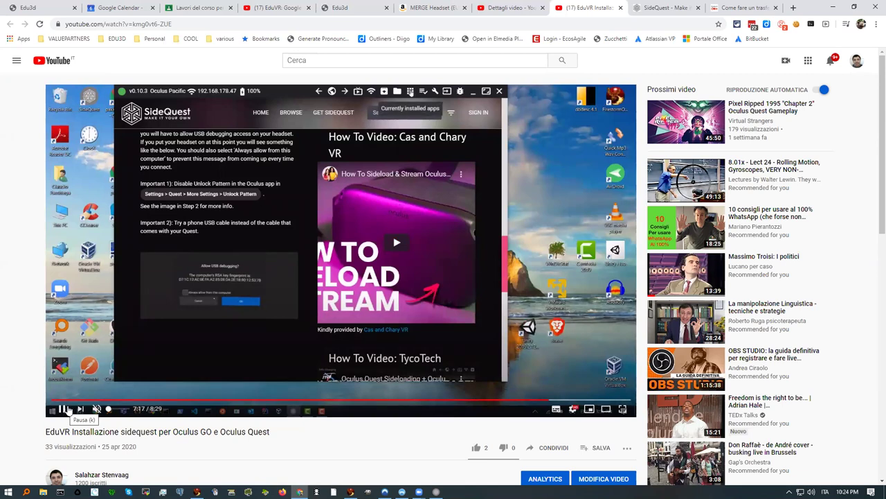
Step: Pause the SideQuest video at 7:17 and go back to the Dettagli video Studio tab
left_click(63, 409)
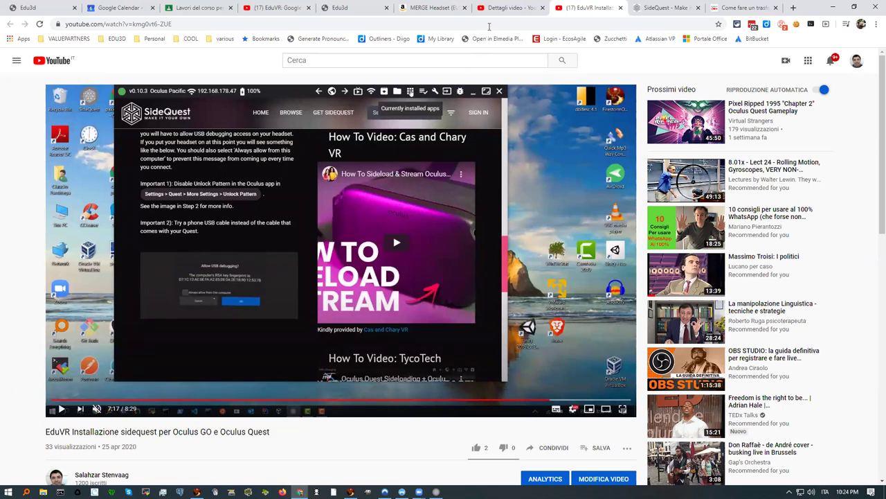
left_click(504, 8)
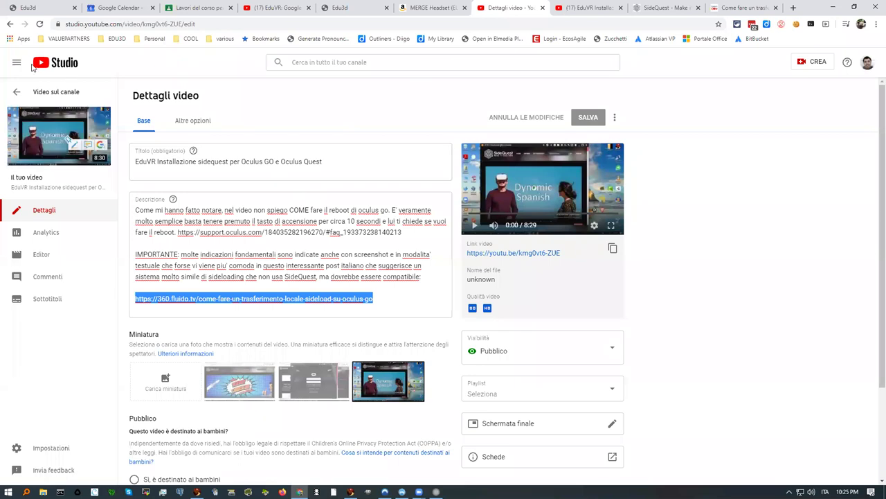
Step: Glance at the EduVR playlist and Edu3d calendar tabs, then go back to the channel's uploads list
left_click(278, 8)
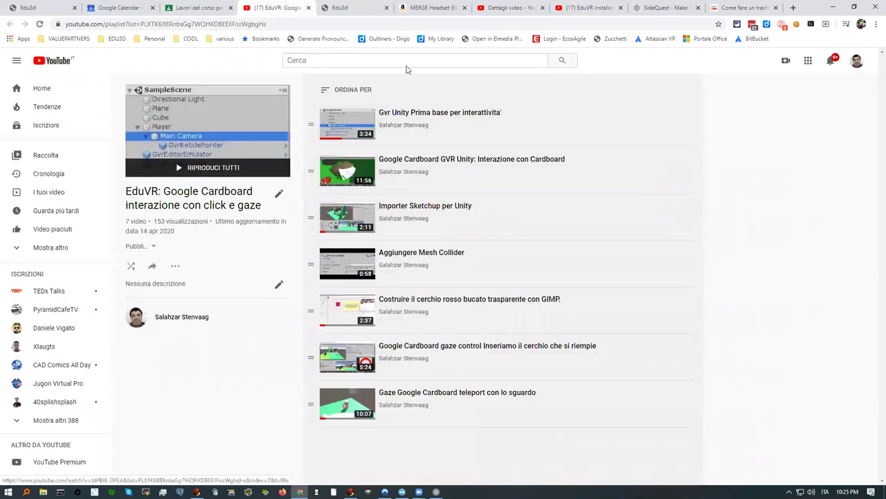
left_click(364, 9)
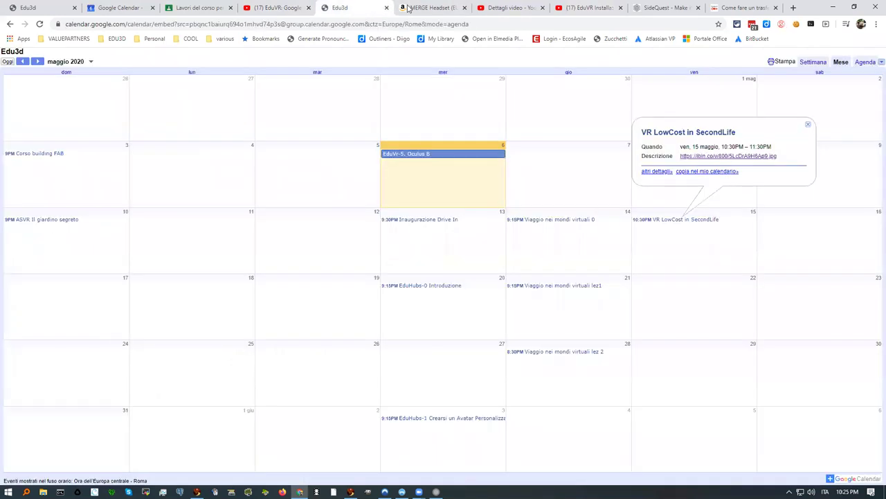
left_click(506, 8)
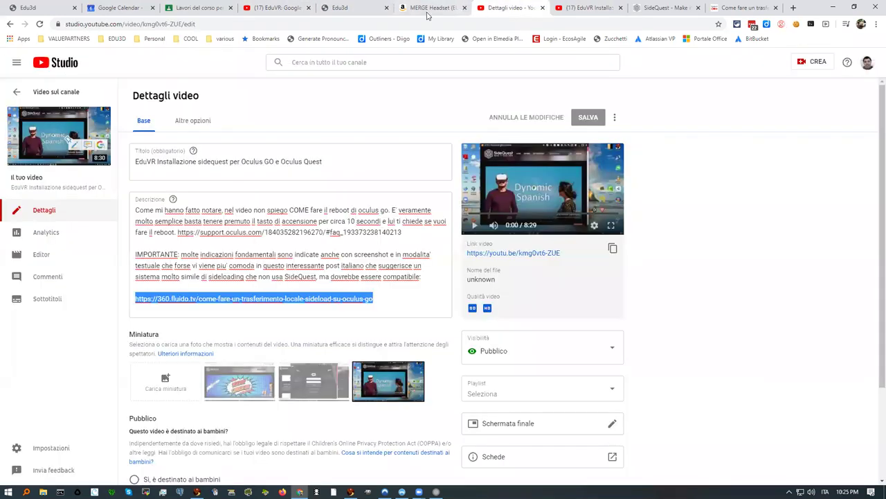
left_click(10, 24)
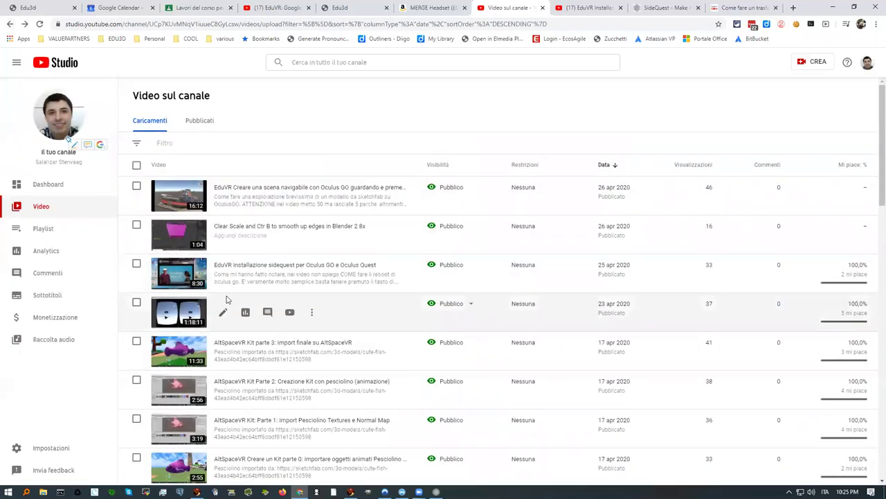
mouse_move(232, 282)
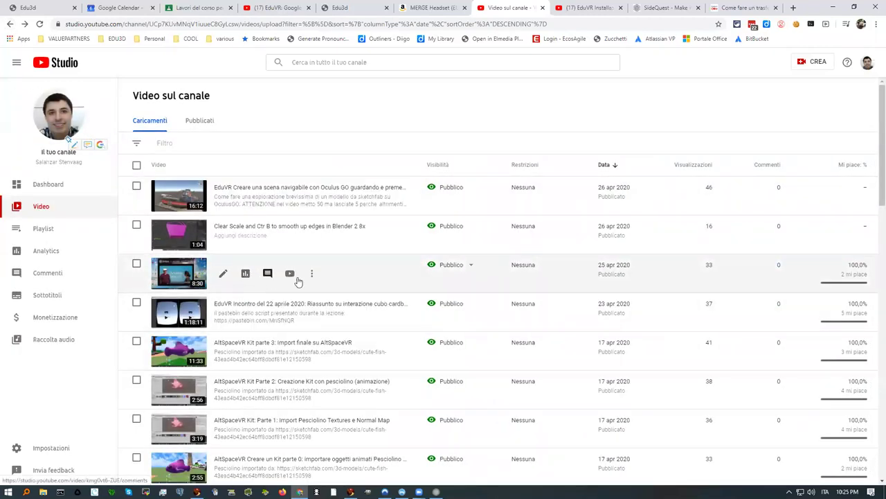
mouse_move(269, 199)
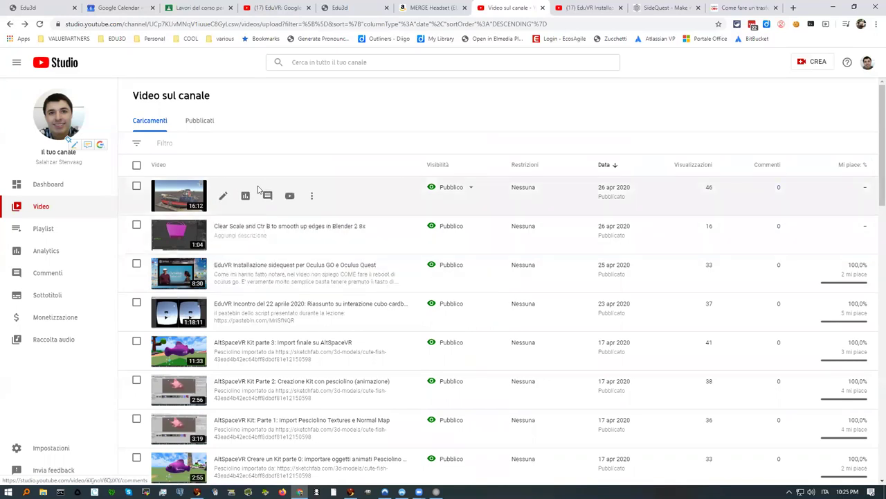
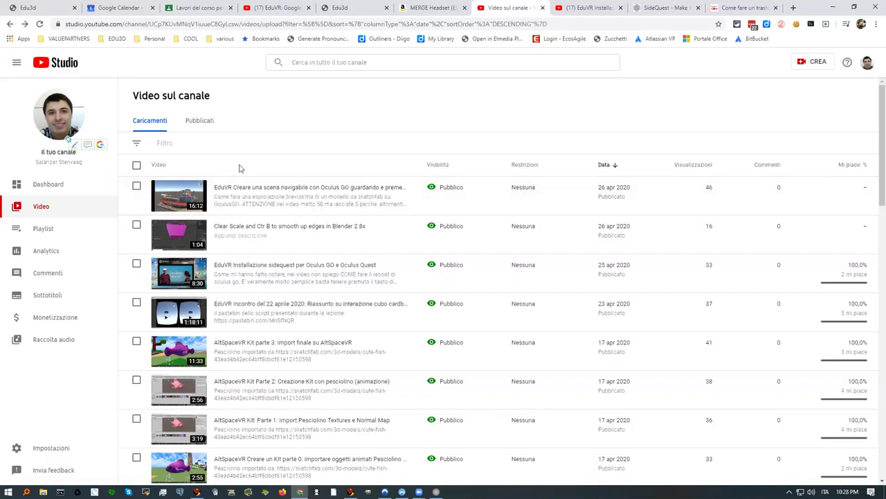
Step: Open the latest upload, the EduVR Oculus GO video, from YouTube Studio on its watch page
left_click(183, 195)
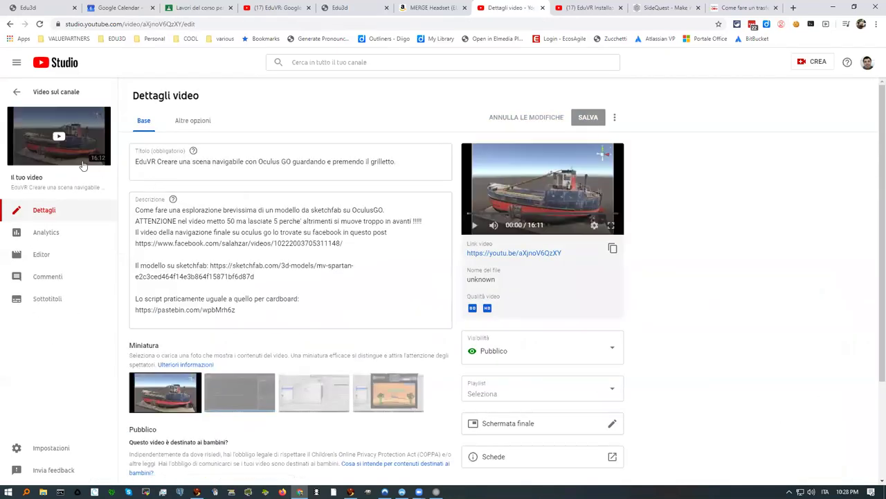
left_click(66, 142)
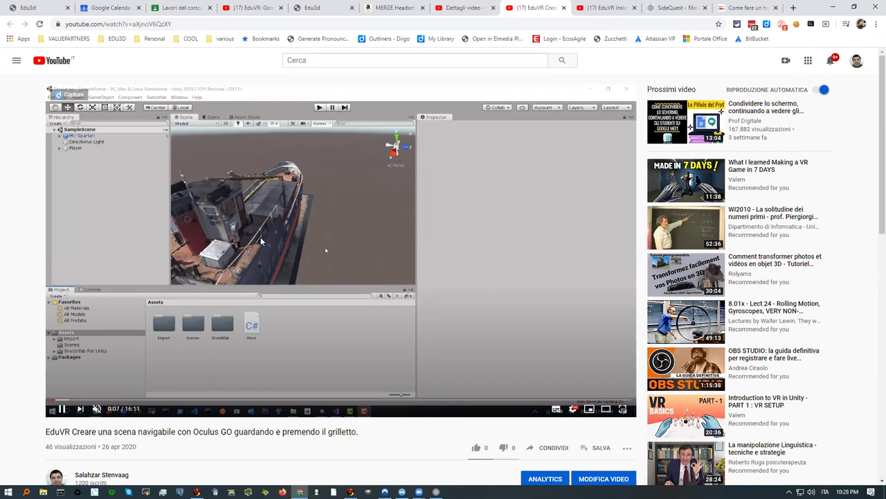
Step: Pause the tutorial and scrub through it, stopping at 7:40 where the platform switches to Android
left_click(99, 402)
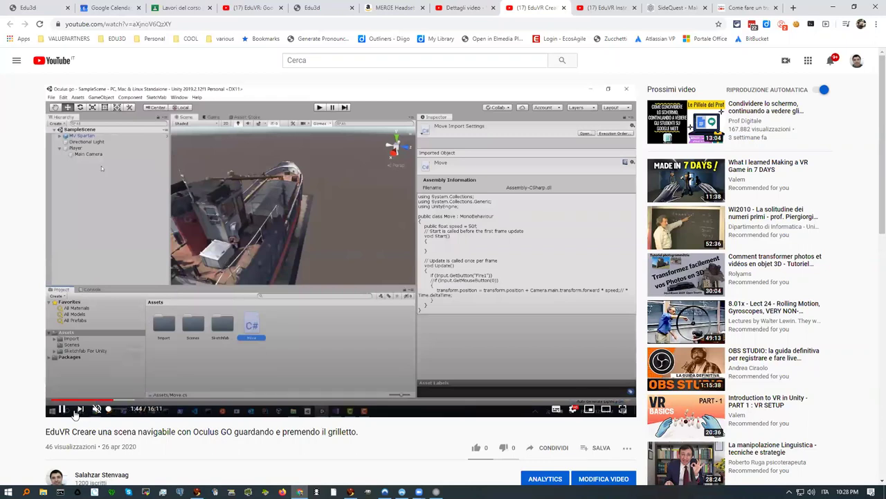
left_click(64, 410)
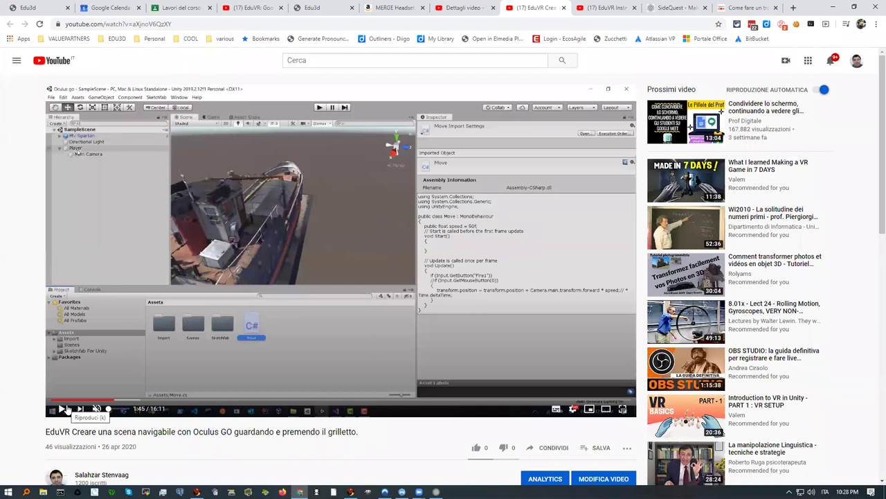
left_click(210, 402)
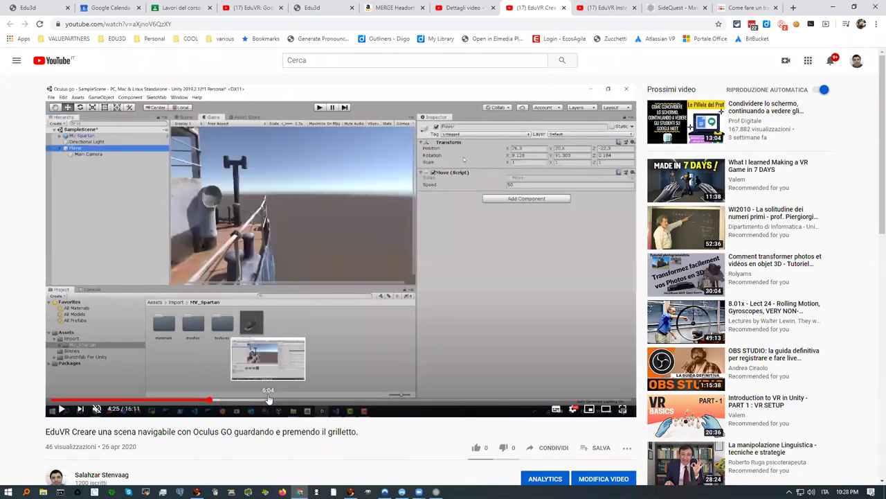
left_click(137, 400)
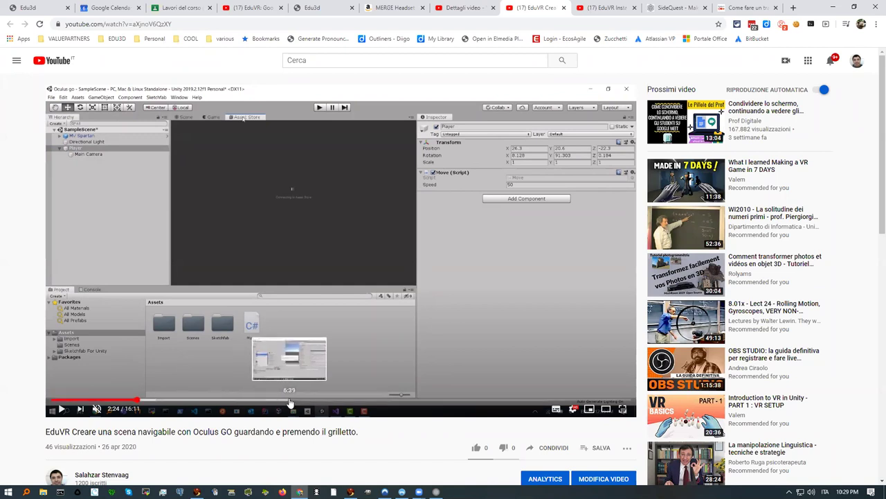
left_click(291, 401)
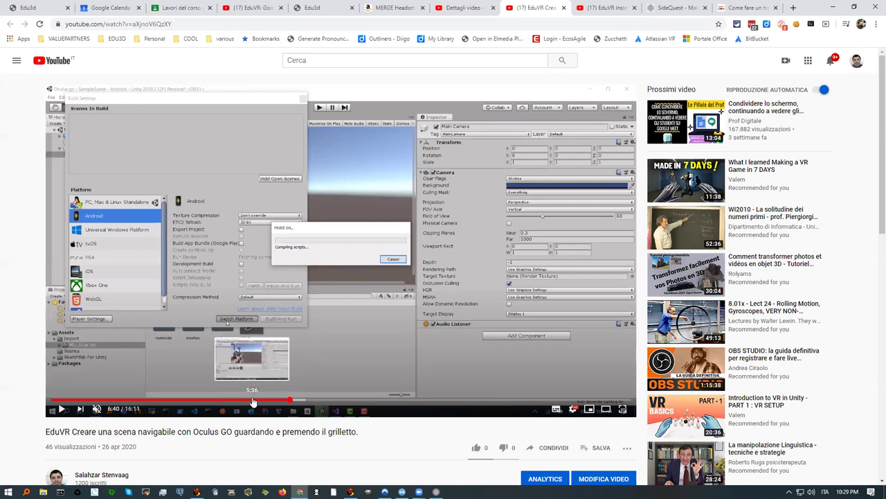
left_click(257, 402)
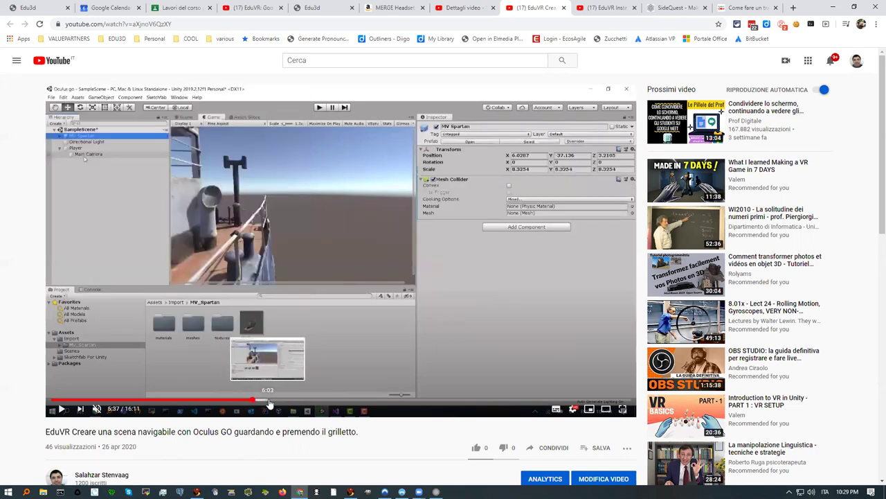
left_click(270, 402)
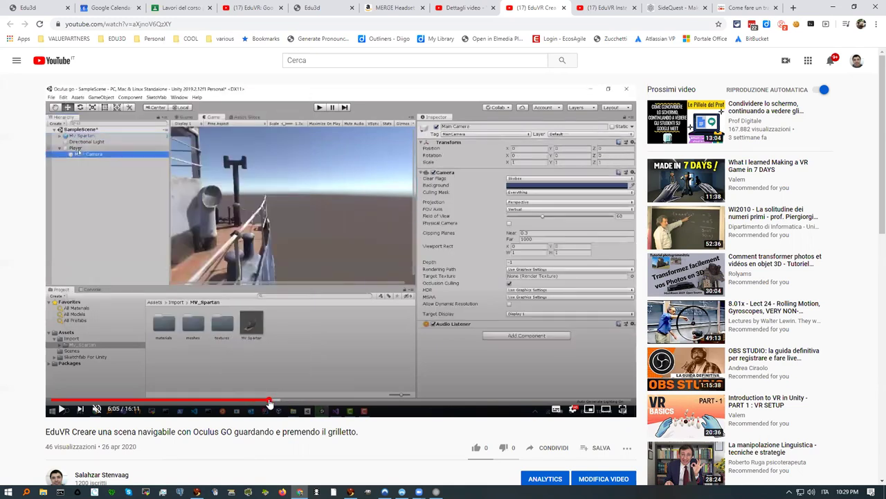
left_click(280, 402)
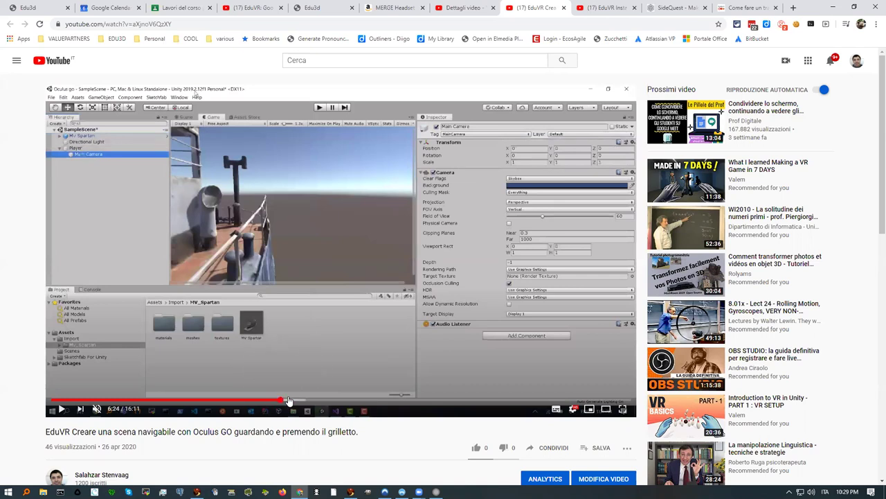
left_click(290, 401)
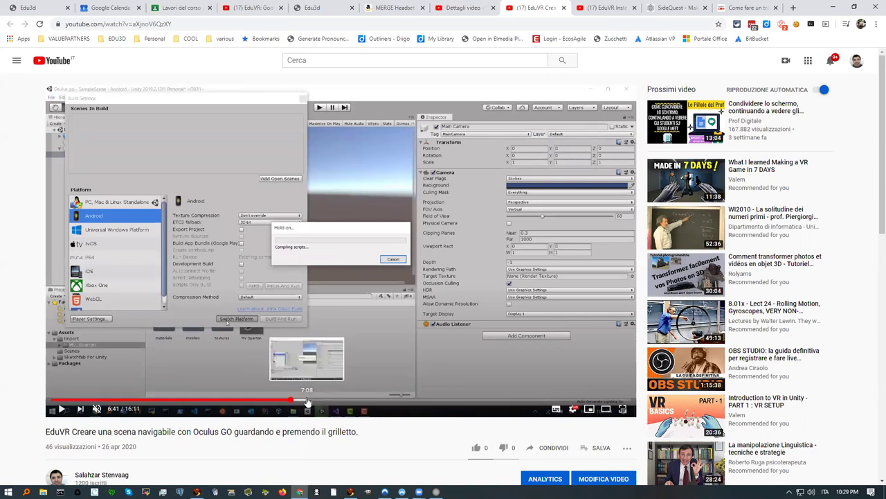
left_click(308, 401)
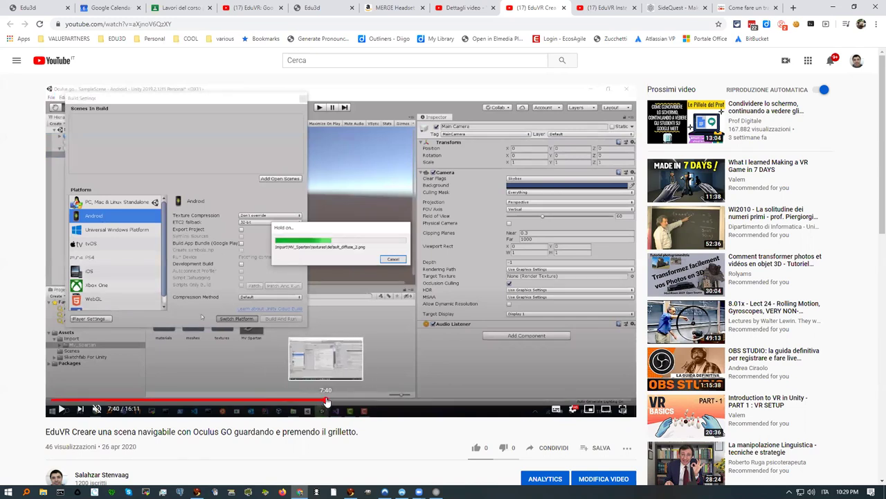
left_click(327, 401)
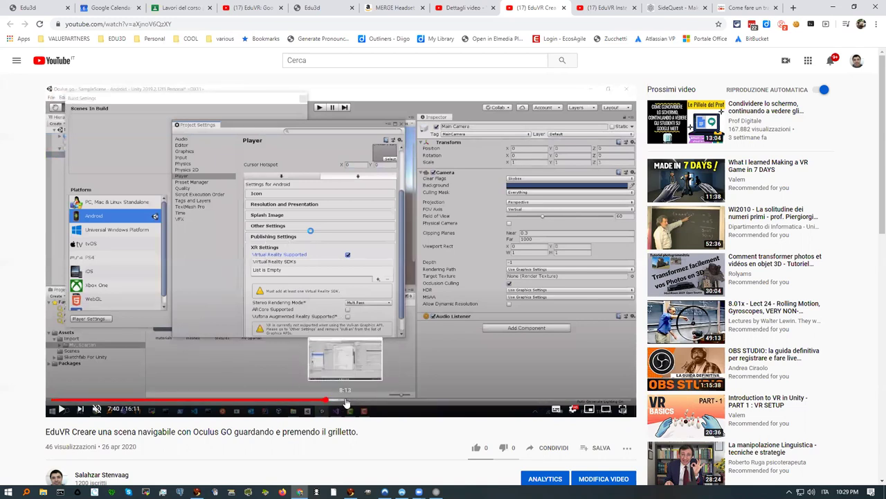
Step: Seek the tutorial to 8:06, where XR Settings list Oculus, then bring up the Start menu
left_click(347, 401)
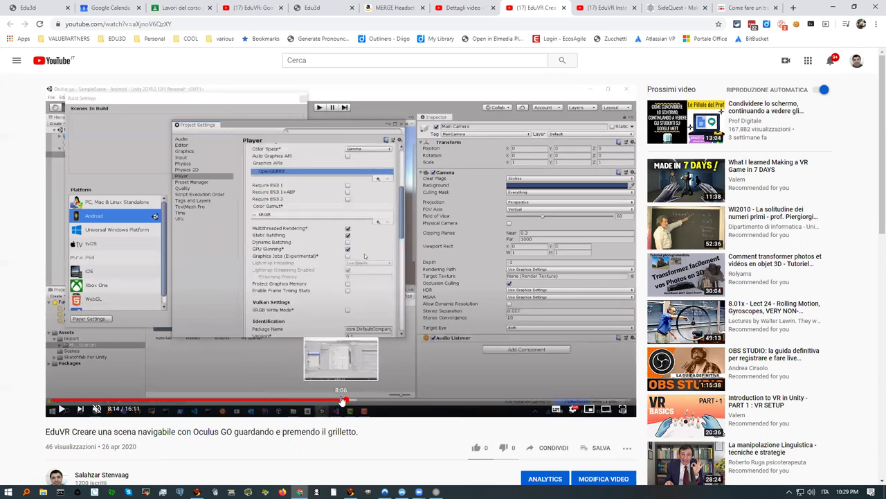
left_click(342, 401)
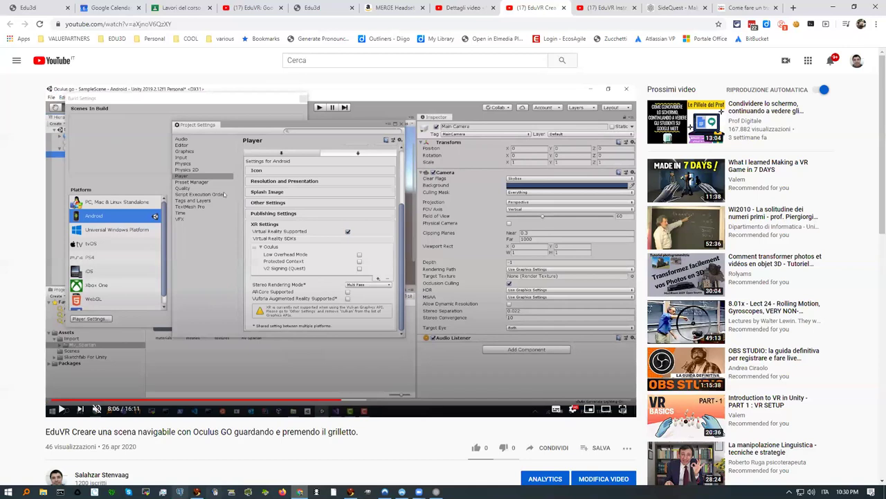
left_click(9, 491)
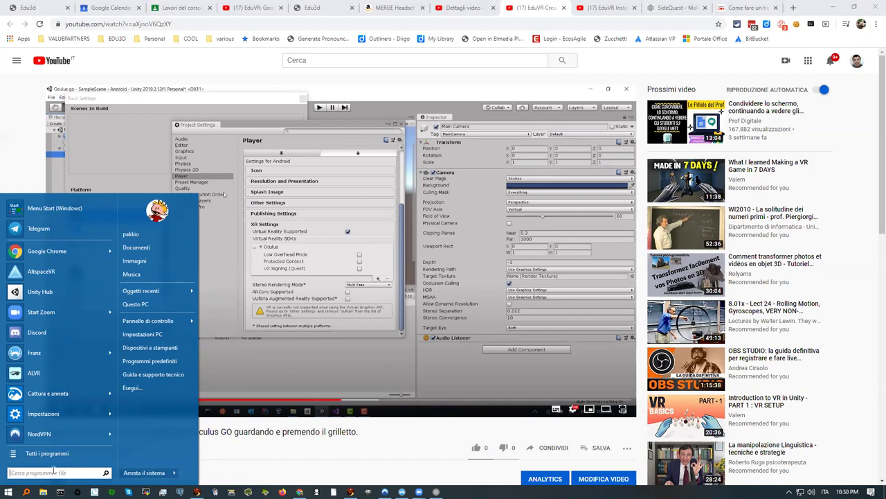
Step: In Unity Hub, start a new 3D project with Unity 2019.2.12f1 named prova1111
left_click(36, 293)
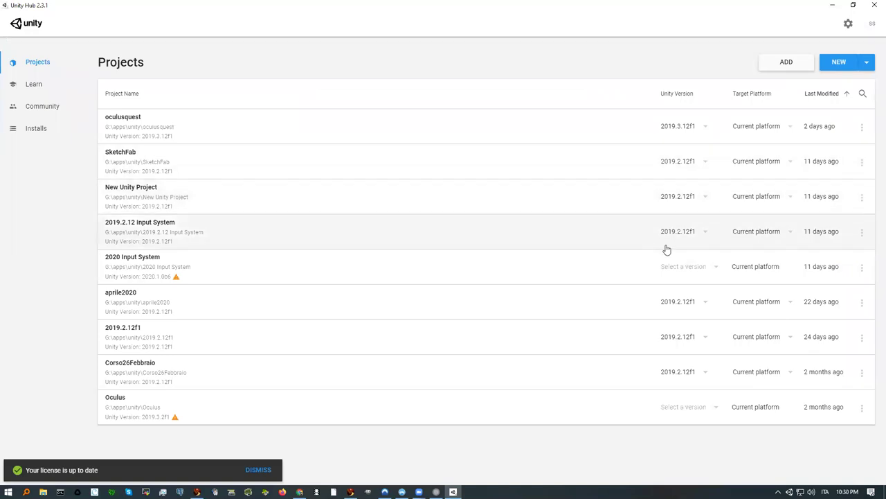
left_click(868, 63)
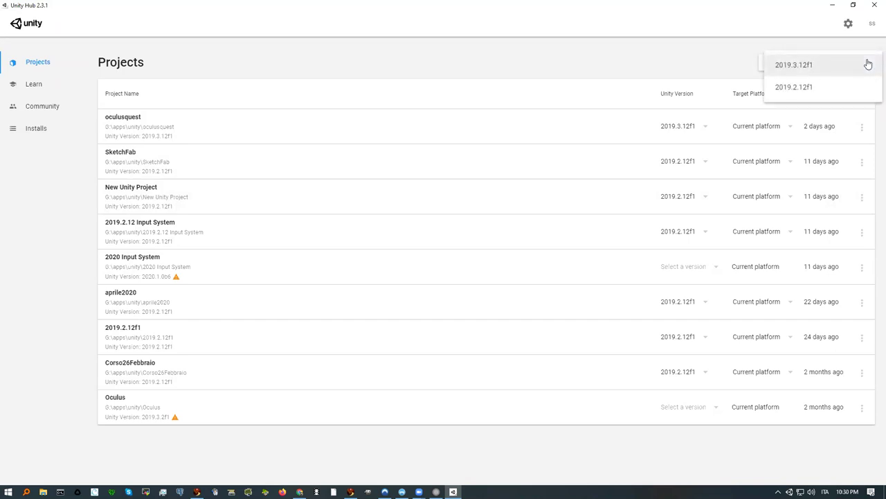
left_click(795, 87)
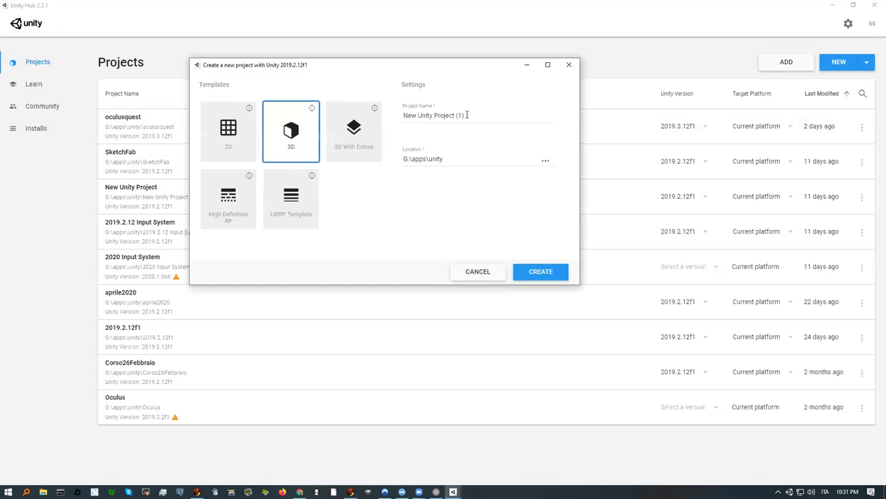
left_click_drag(467, 115, 395, 114)
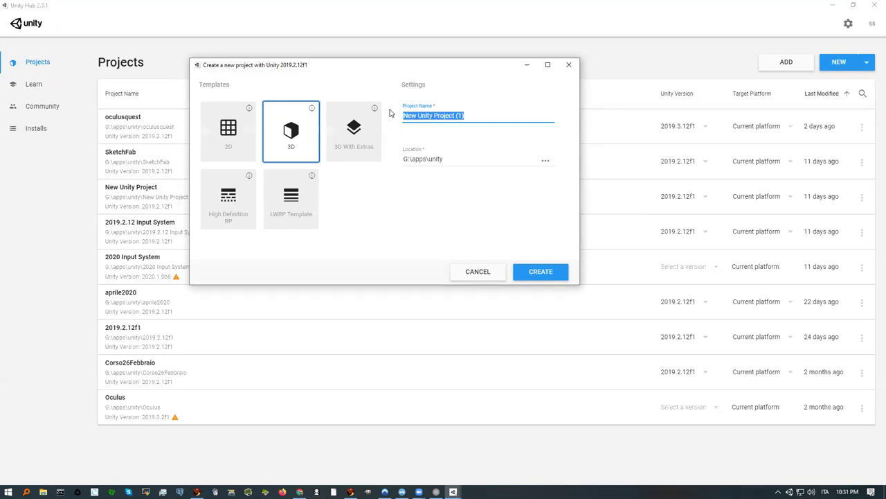
type("prova")
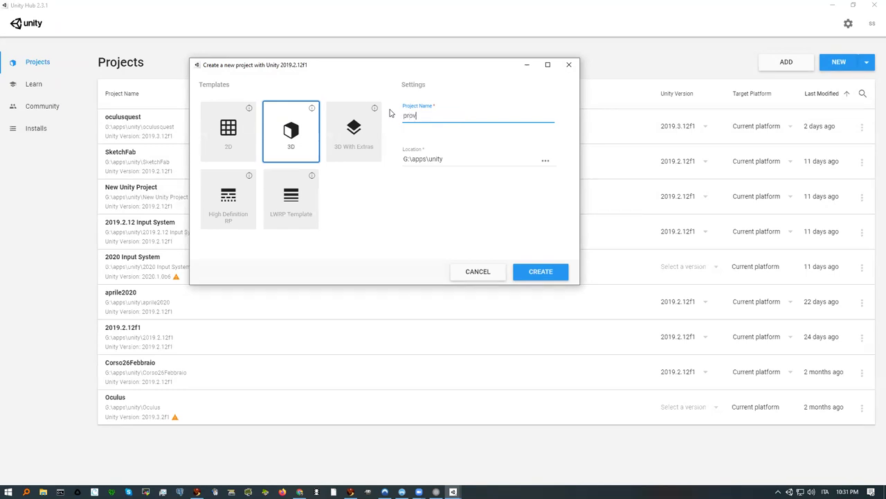
type("1111")
Step: Create the prova1111 project and let the editor open its SampleScene
left_click(536, 277)
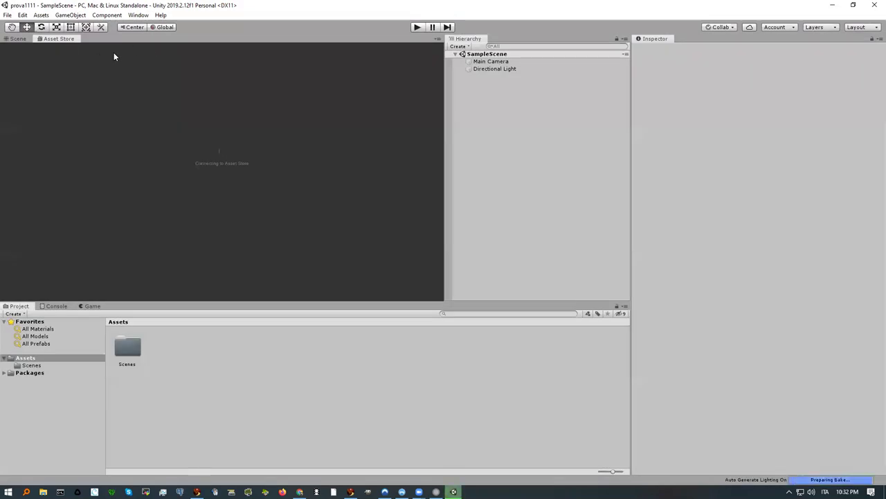
Step: Search the Asset Store for 'oculus' and open the Oculus Integration result
left_click(64, 40)
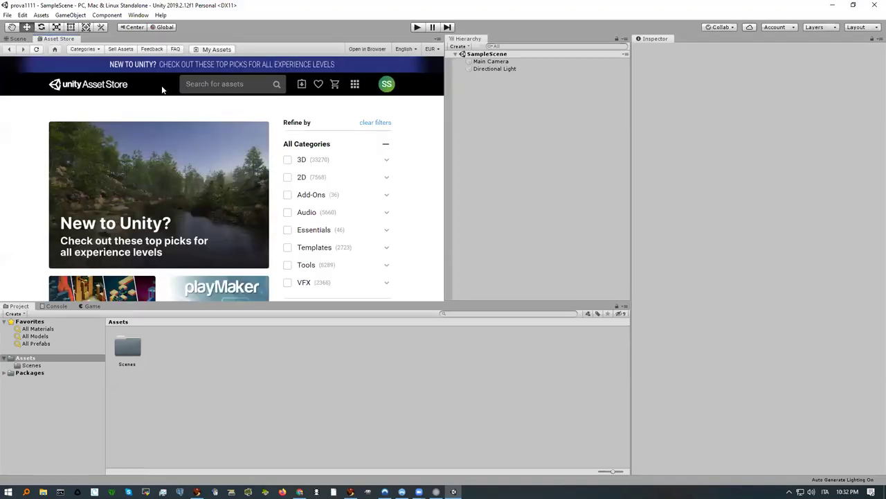
left_click(205, 83)
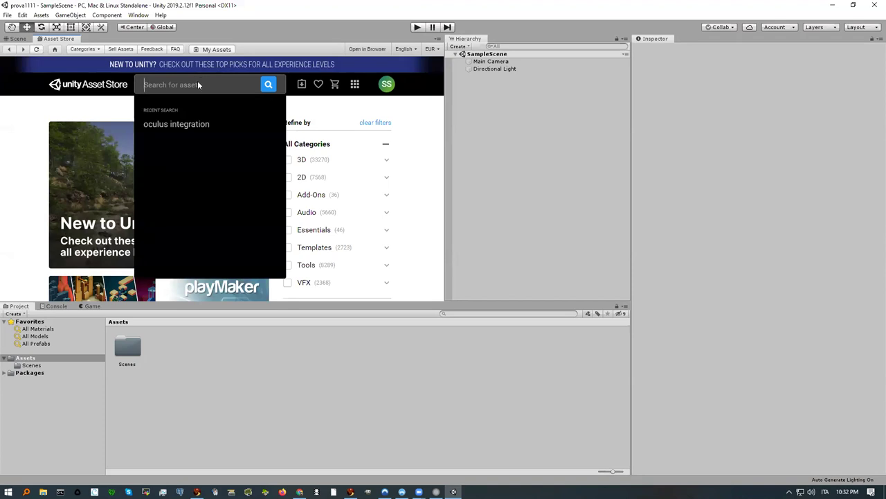
type("oculus")
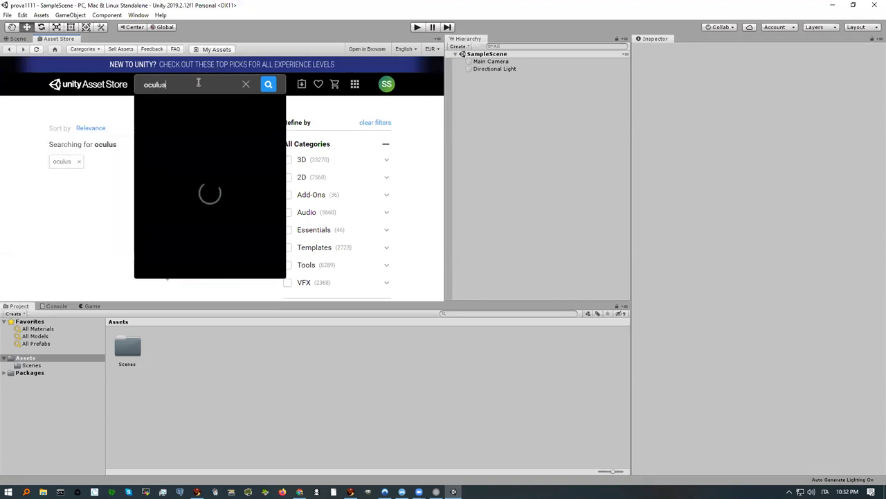
key("Return")
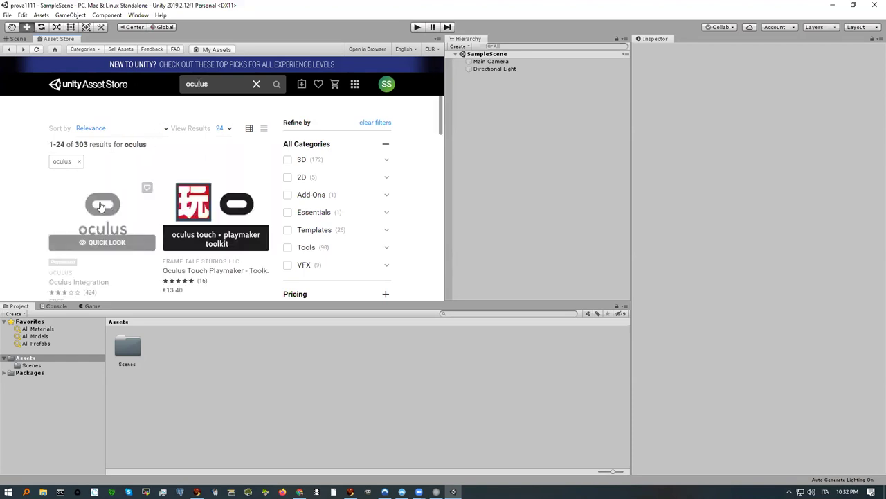
left_click(99, 204)
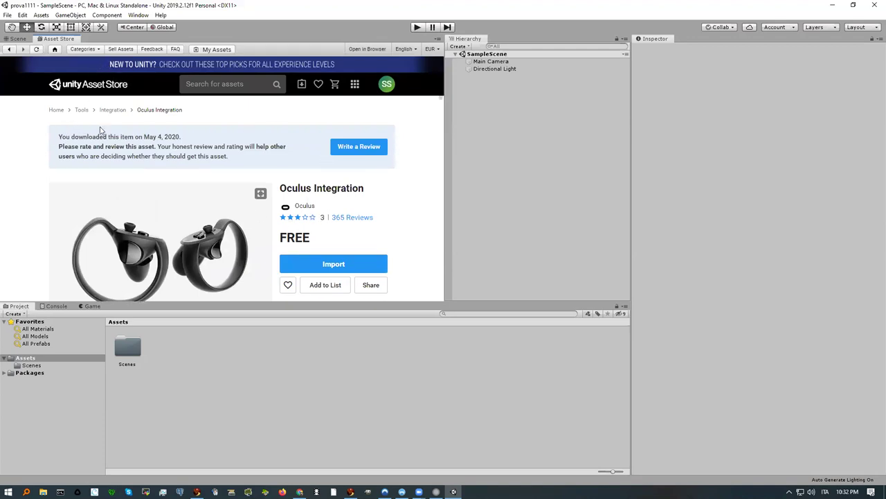
Step: Import Oculus Integration from its Asset Store page to list the package files
left_click(333, 265)
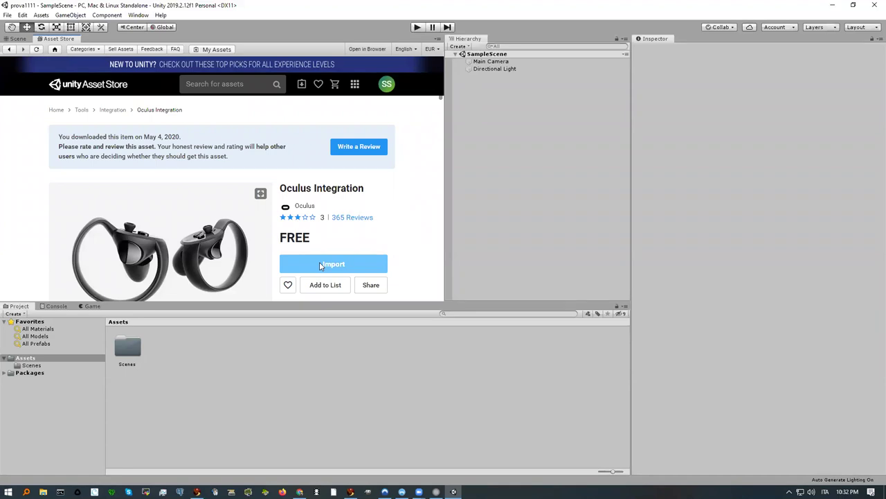
left_click(331, 265)
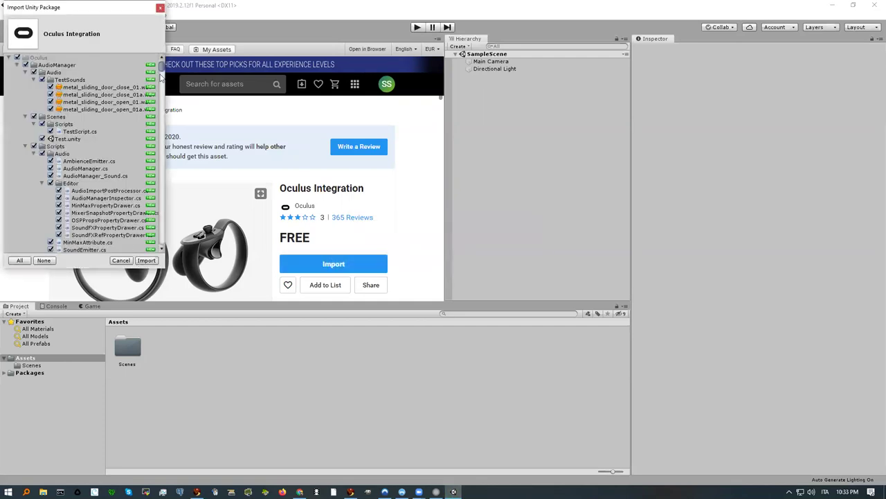
Step: Browse the package tree, inspecting the OculusGoController and GearVrController entries
left_click_drag(162, 70, 160, 239)
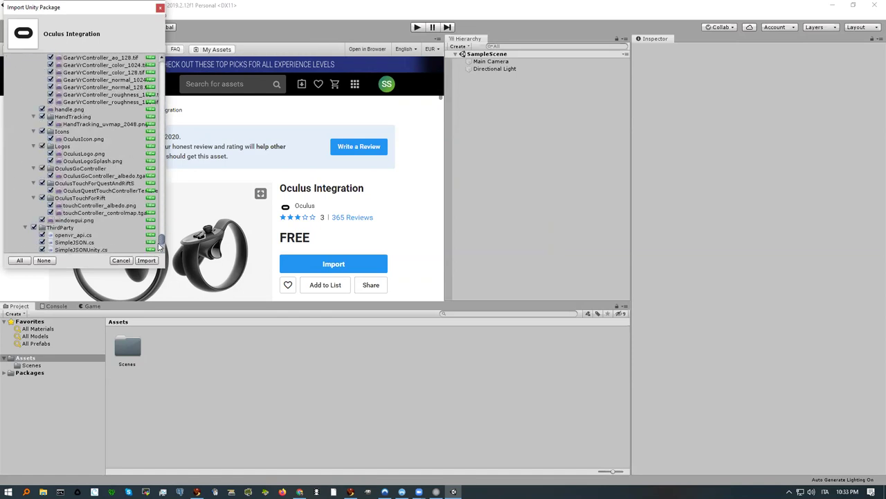
left_click(67, 170)
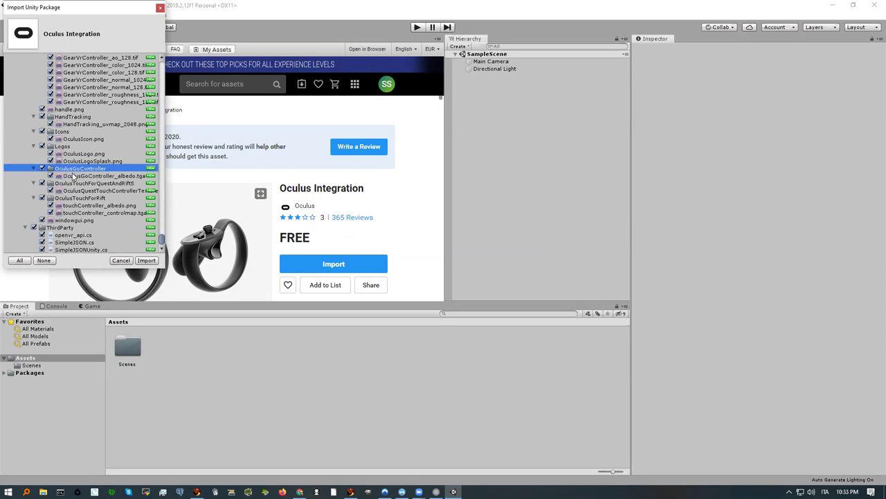
scroll(74, 175, "up", 5)
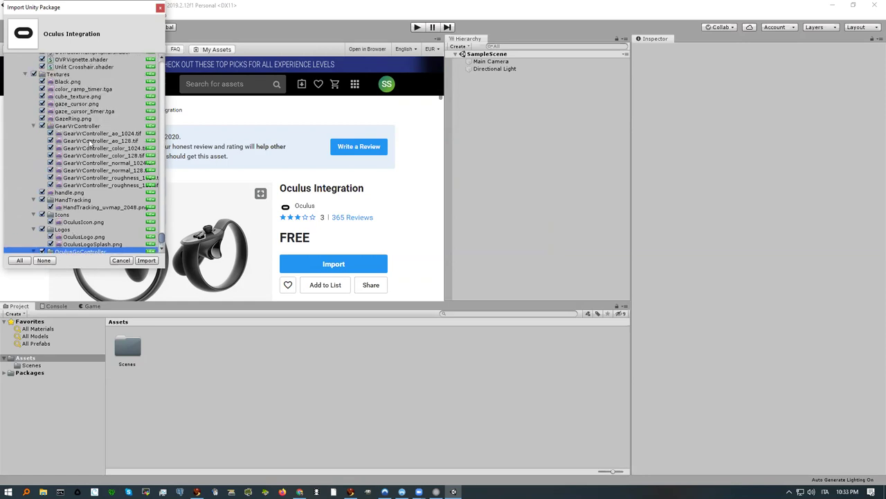
left_click(81, 134)
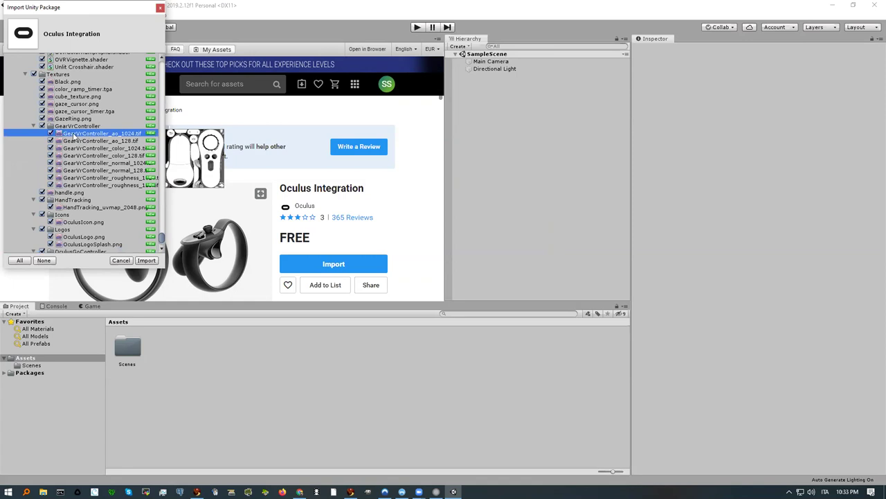
left_click(72, 127)
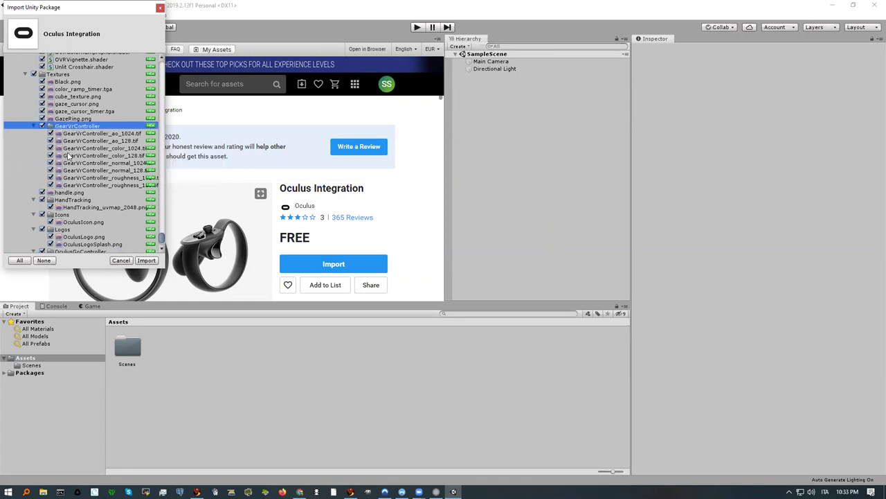
Step: Scroll back to the top of the list and import all Oculus Integration files
scroll(69, 156, "up", 2)
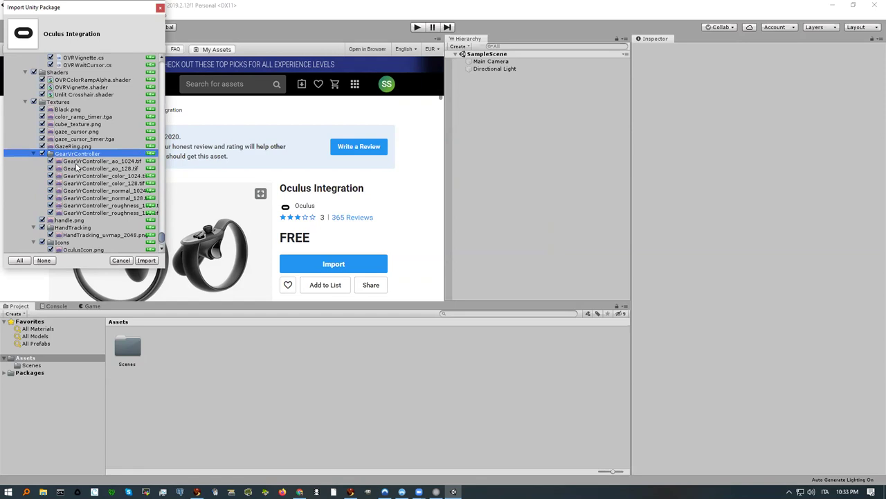
scroll(77, 167, "up", 2)
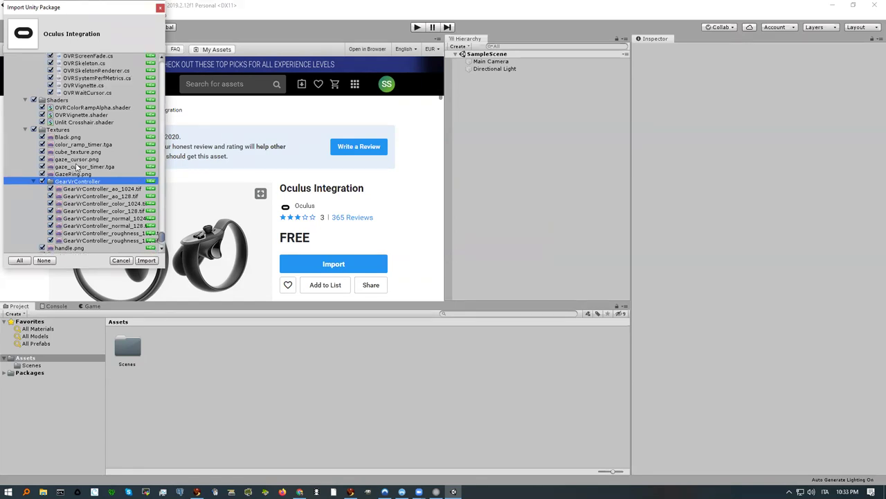
scroll(76, 167, "up", 10)
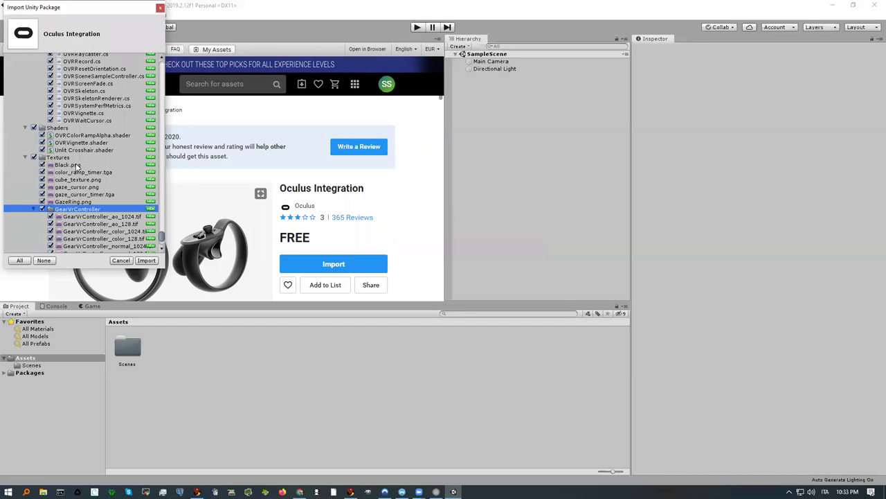
scroll(77, 166, "up", 15)
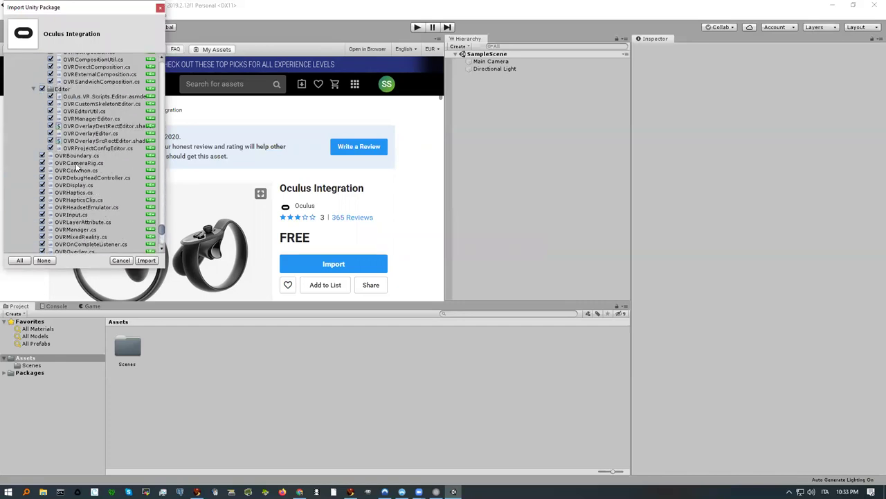
scroll(77, 167, "up", 10)
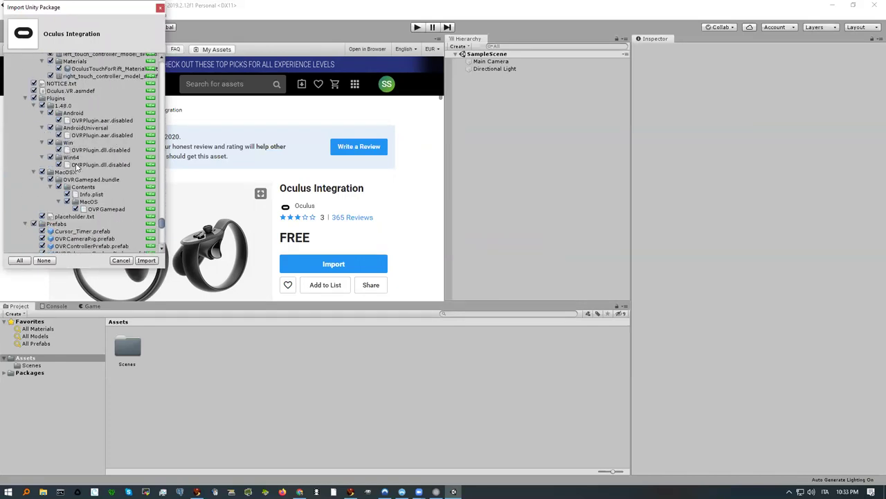
scroll(76, 167, "up", 15)
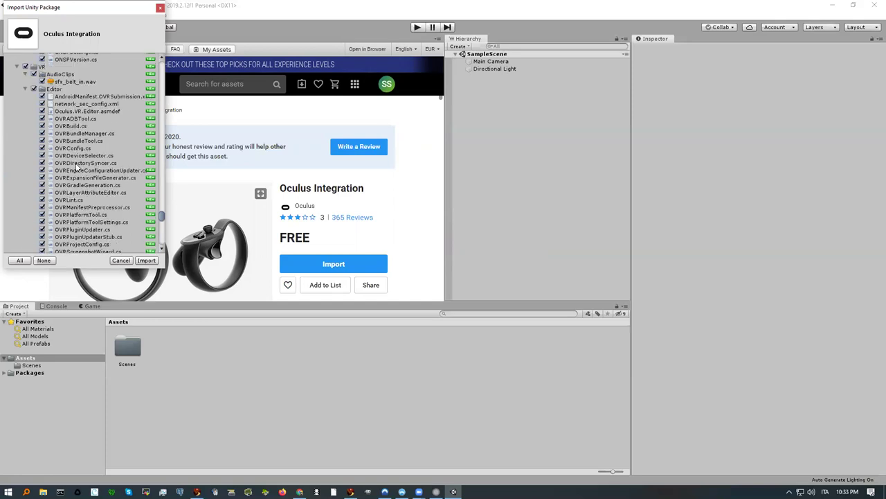
scroll(77, 167, "up", 8)
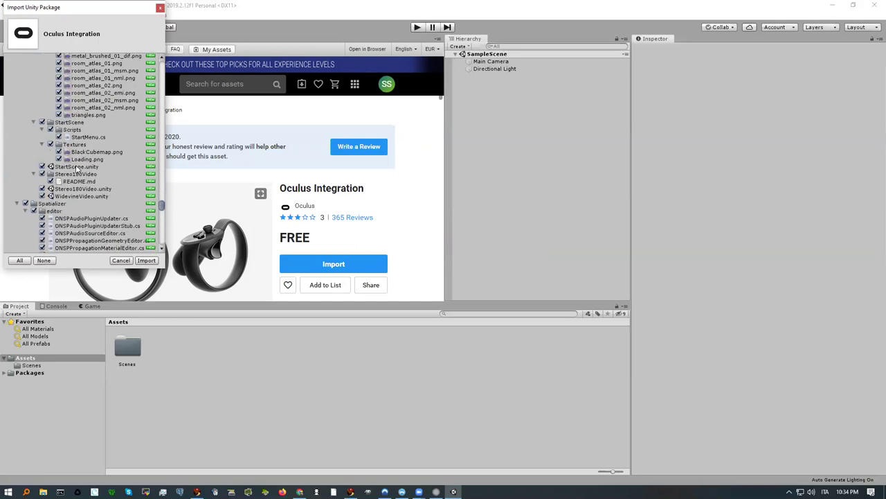
left_click(139, 261)
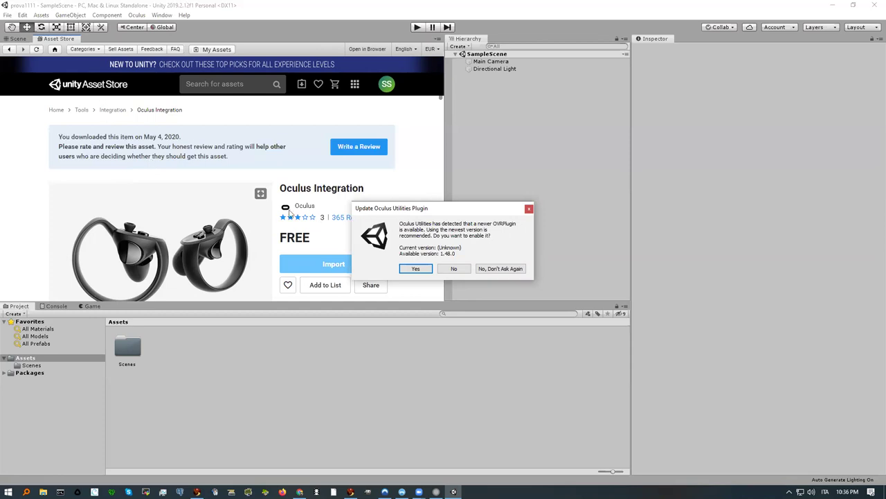
Step: Accept the OVRPlugin 1.48.0 update, upgrade the spatializer plugins, and dismiss the restart prompt
left_click_drag(455, 211, 416, 175)
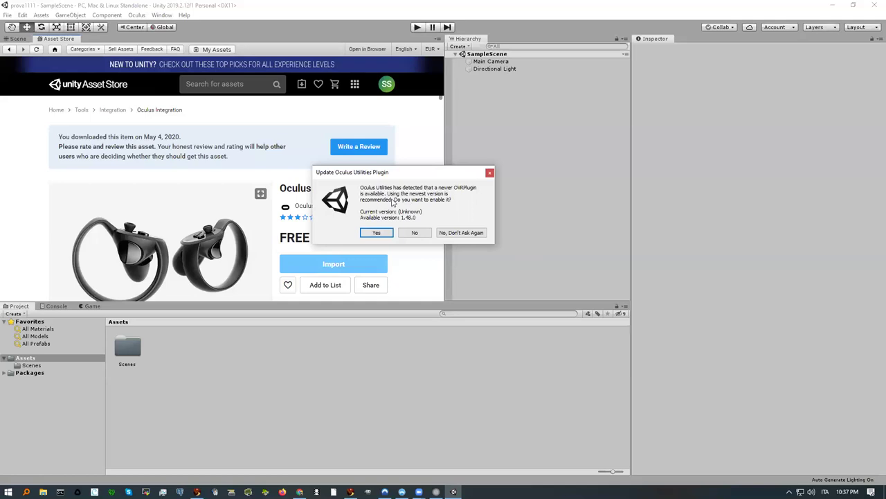
left_click_drag(398, 173, 398, 190)
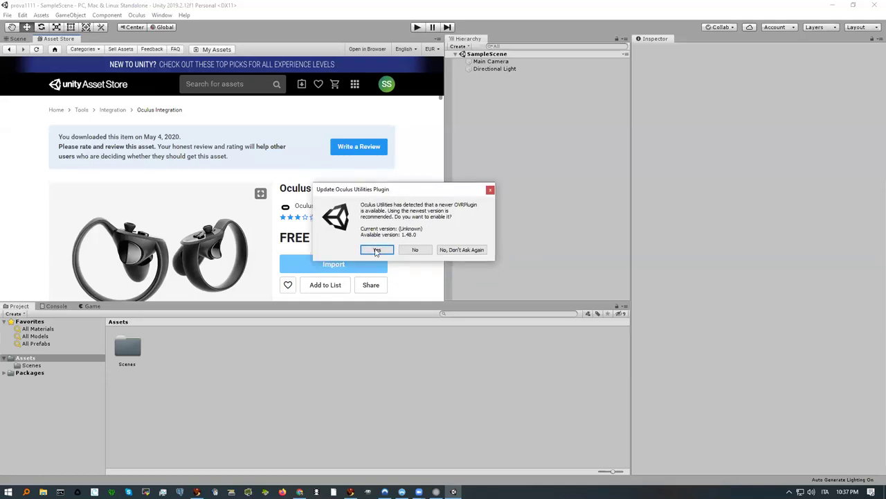
left_click(375, 249)
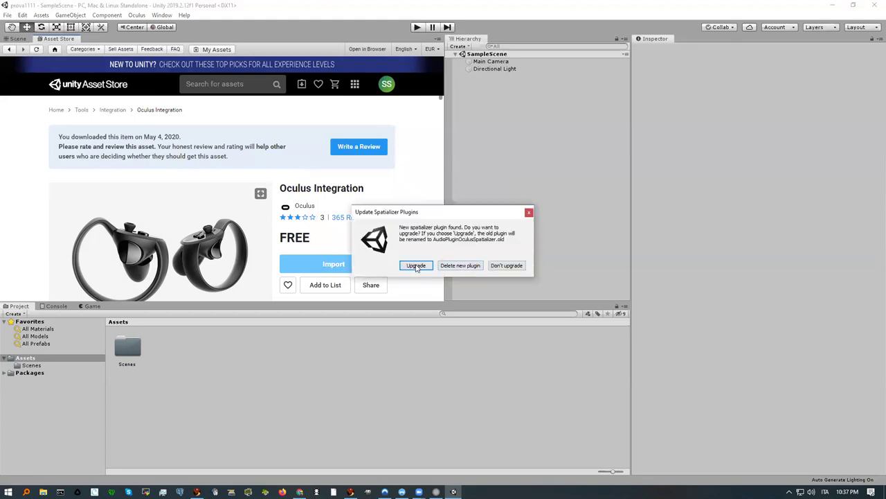
left_click(418, 266)
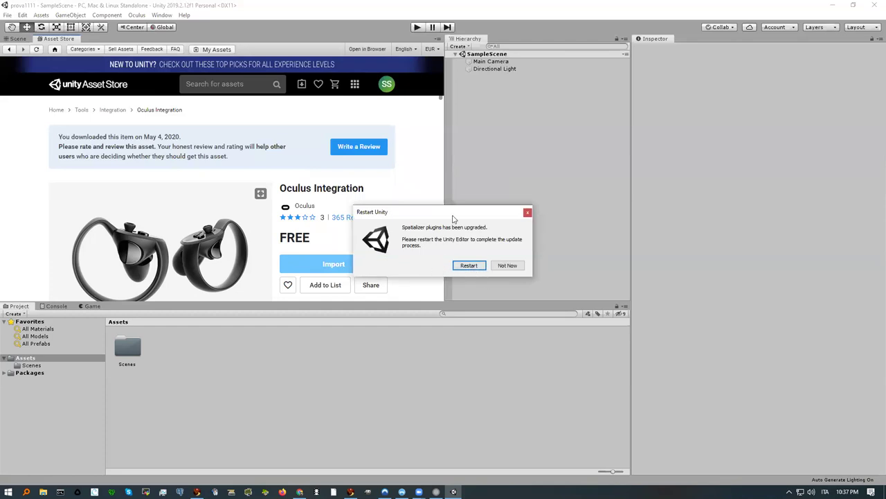
left_click_drag(453, 214, 435, 200)
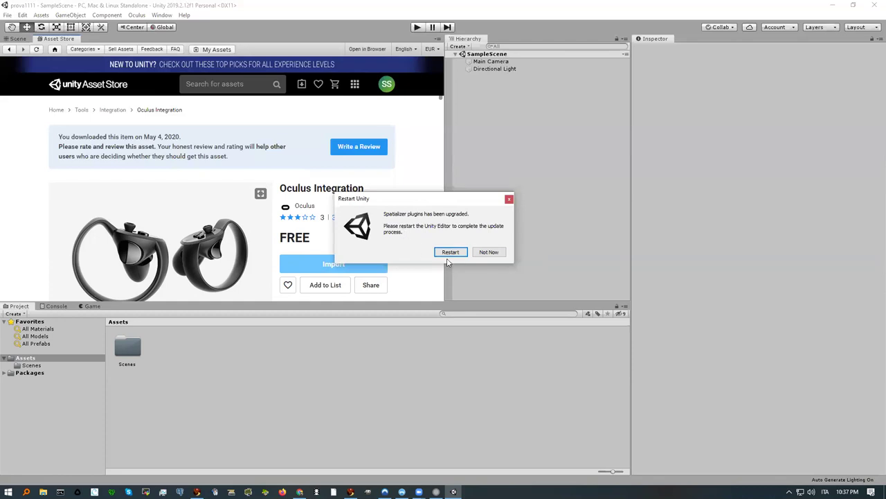
left_click(450, 252)
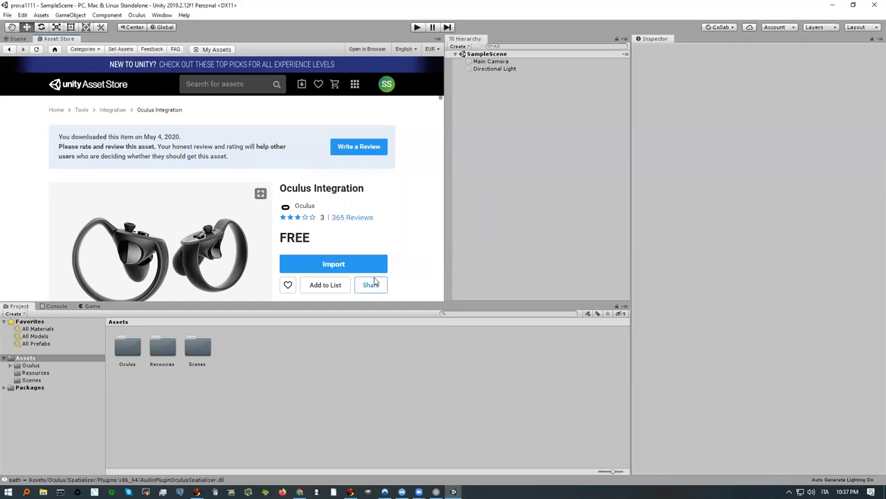
Step: Browse to Assets/Oculus/VR/Prefabs and select the OVRPlayerController prefab to inspect it
key("alt+Tab")
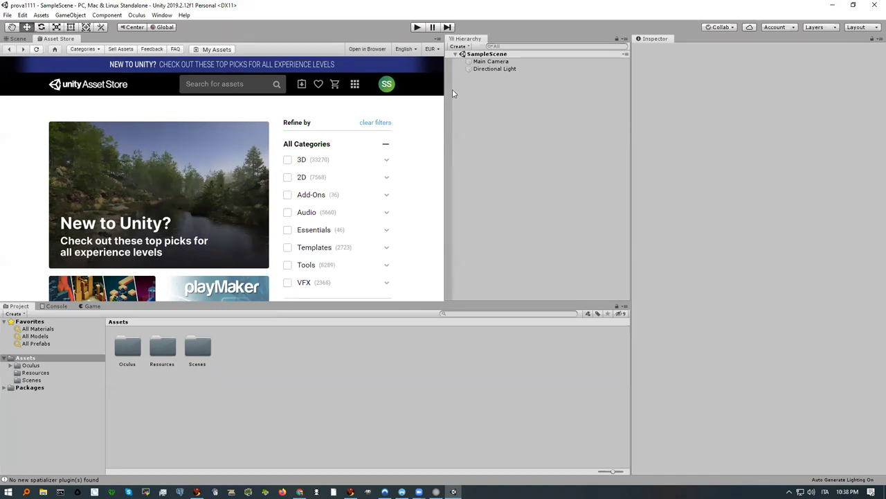
double_click(127, 348)
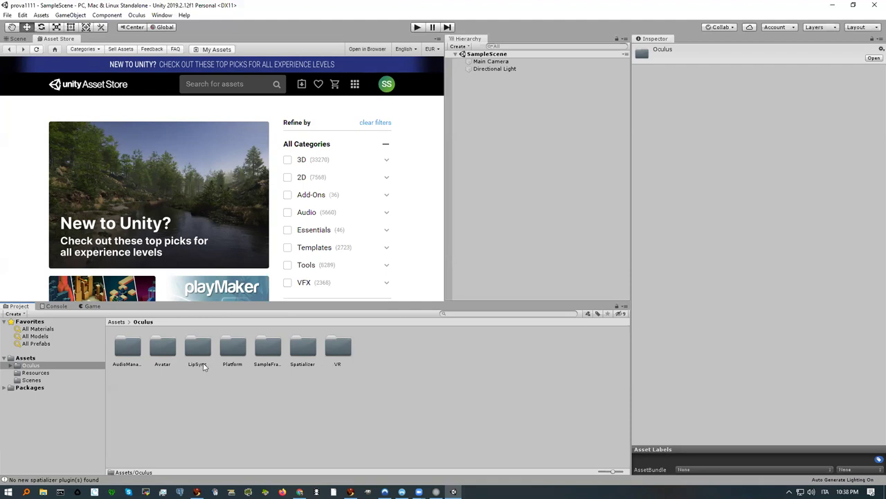
double_click(339, 349)
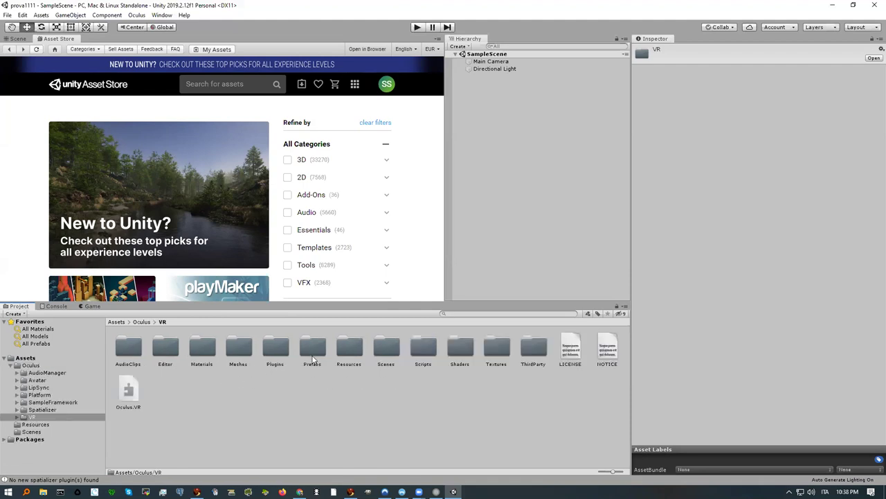
double_click(311, 349)
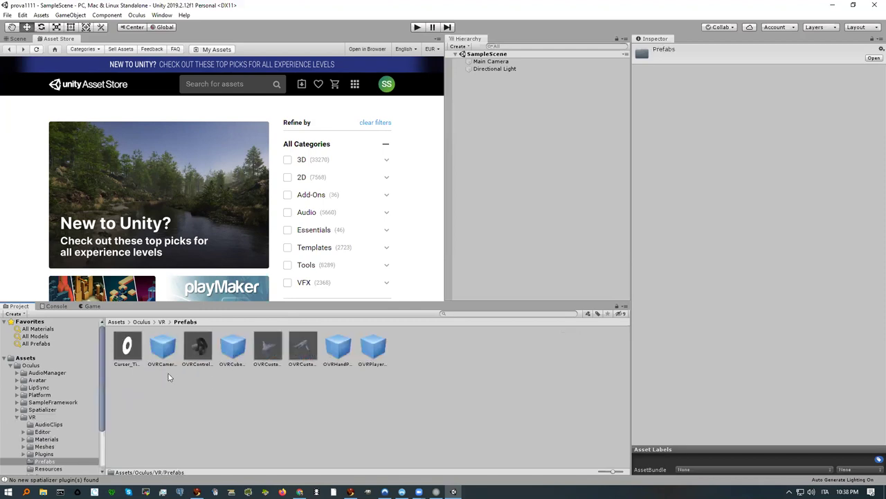
left_click(376, 353)
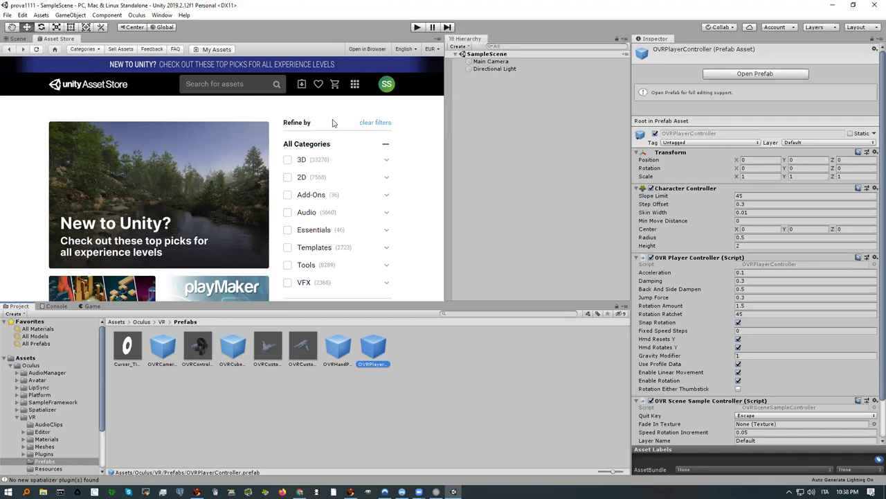
Step: Return to the Scene view and add a 3D Plane to the scene
left_click(17, 39)
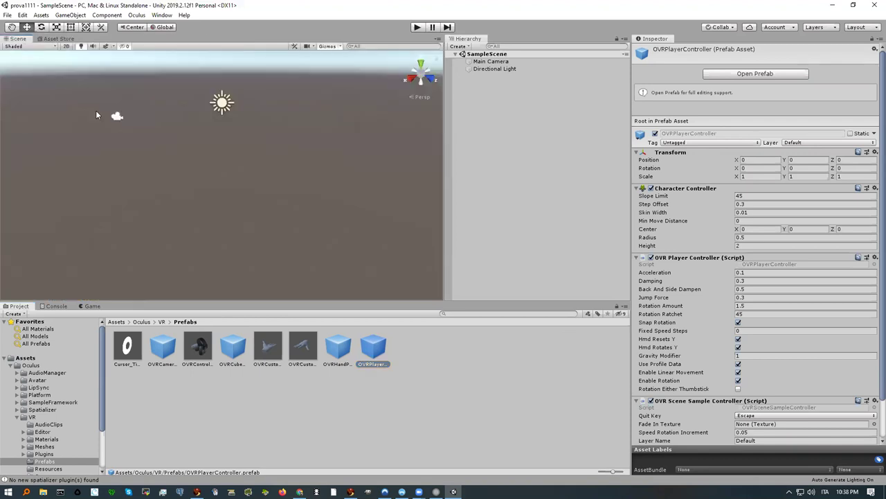
left_click(72, 15)
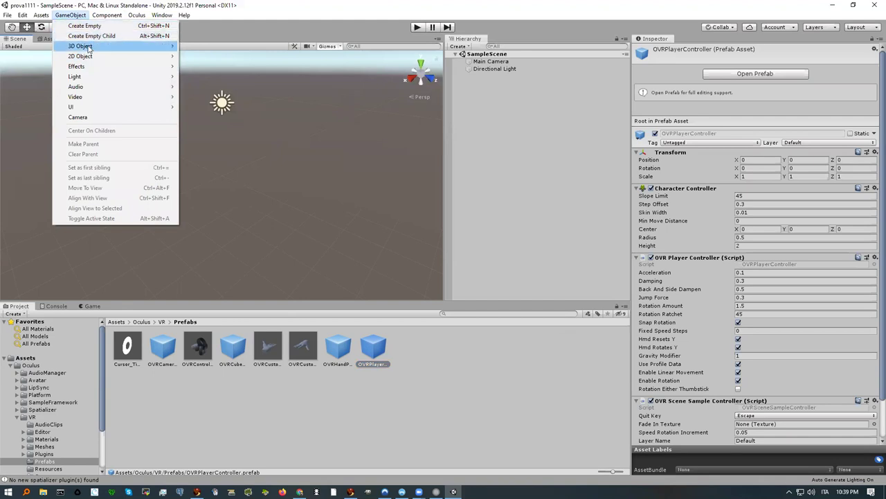
mouse_move(87, 47)
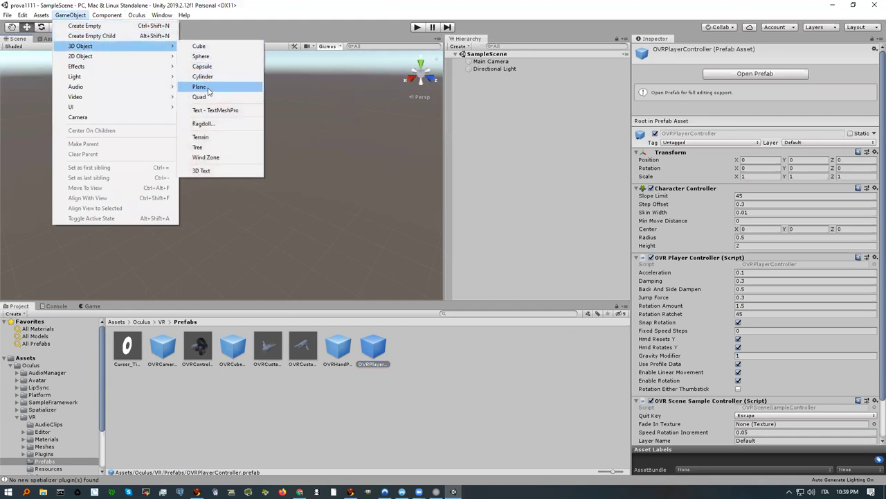
left_click(208, 87)
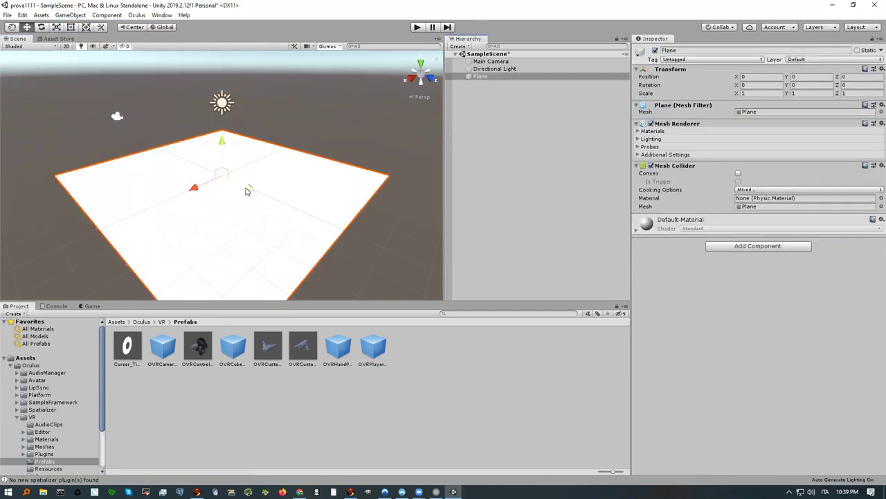
Step: Add a 3D Cube and raise it to Y 0.73 above the plane
left_click(72, 15)
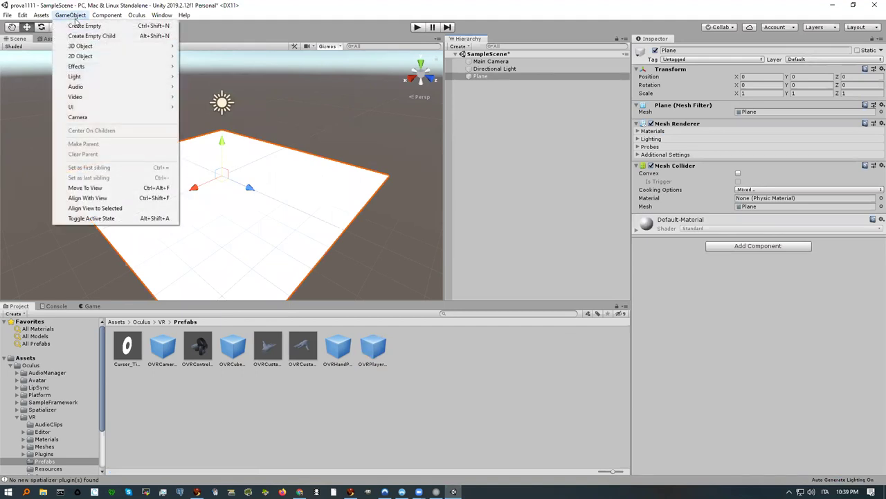
mouse_move(103, 47)
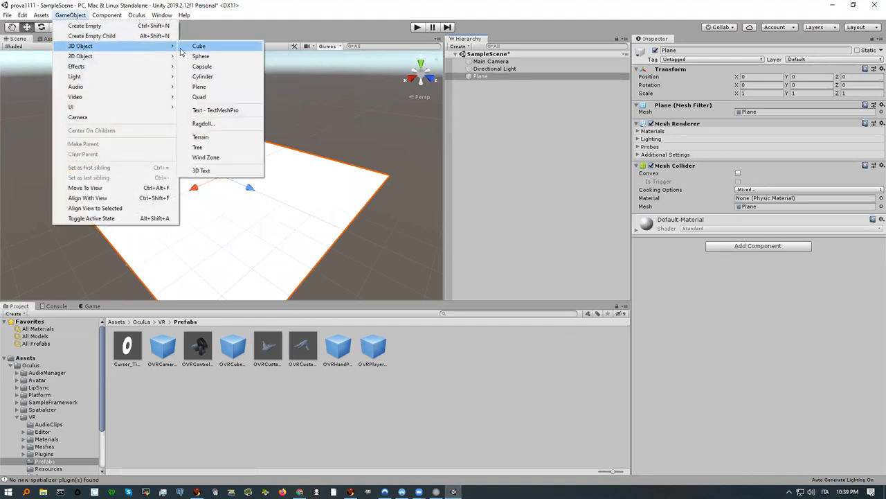
left_click(200, 46)
left_click_drag(224, 140, 224, 124)
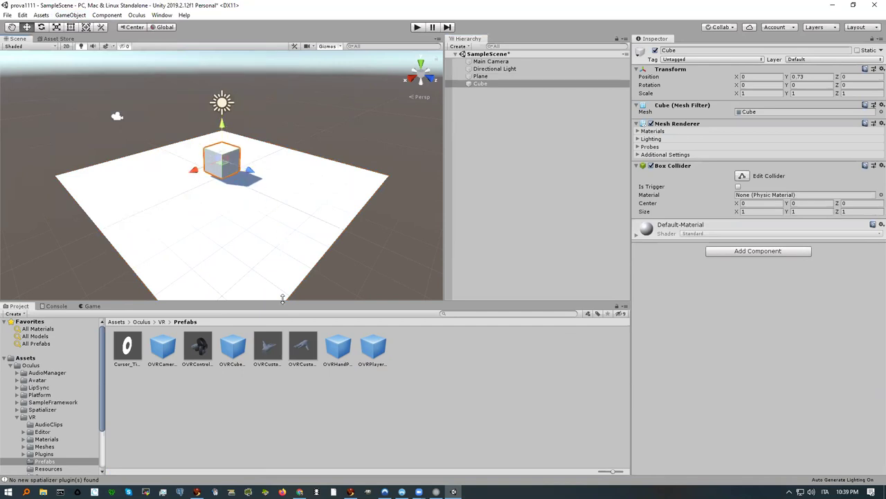
left_click(374, 352)
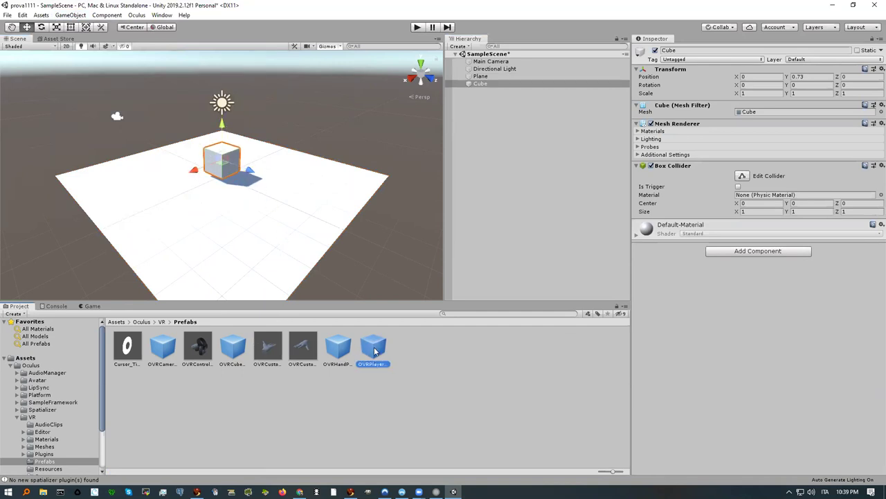
Step: Drag the OVRPlayerController prefab from Assets/Oculus/VR/Prefabs onto the plane beside the cube
left_click_drag(374, 351, 365, 296)
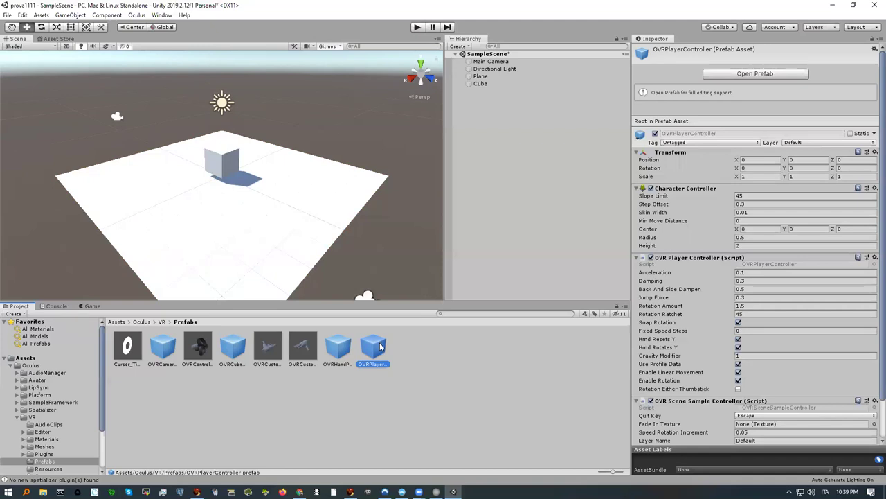
left_click_drag(373, 349, 263, 182)
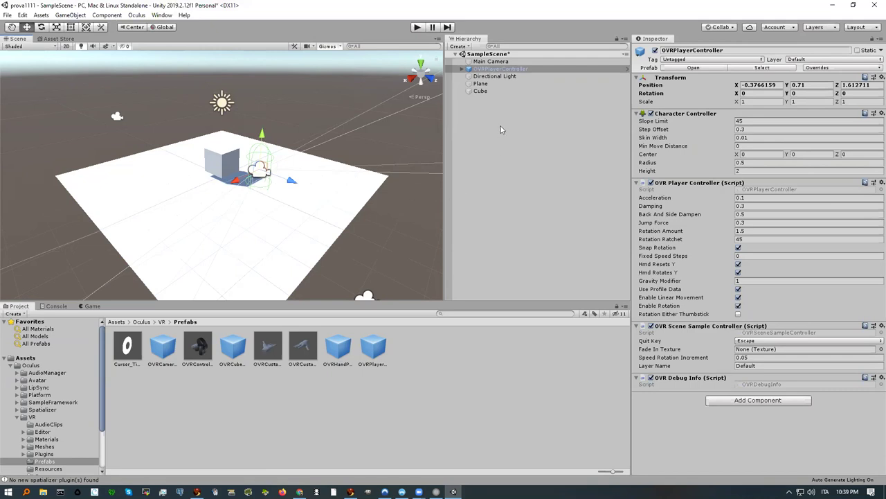
Step: Delete the Main Camera and expand OVRPlayerController down to the Left and Right controller anchors
left_click(488, 62)
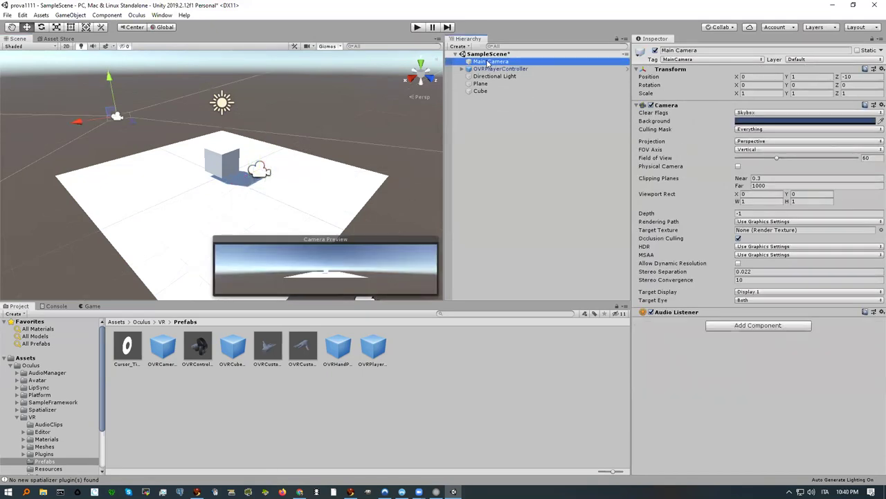
key("Delete")
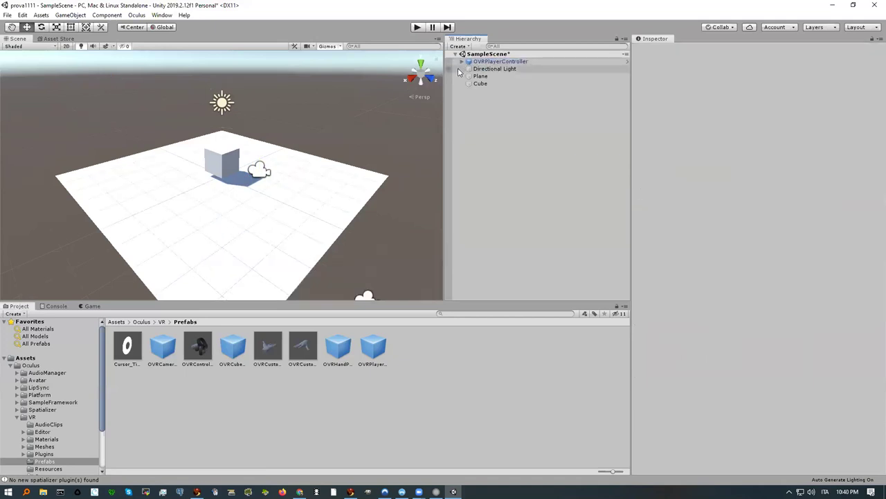
left_click(462, 62)
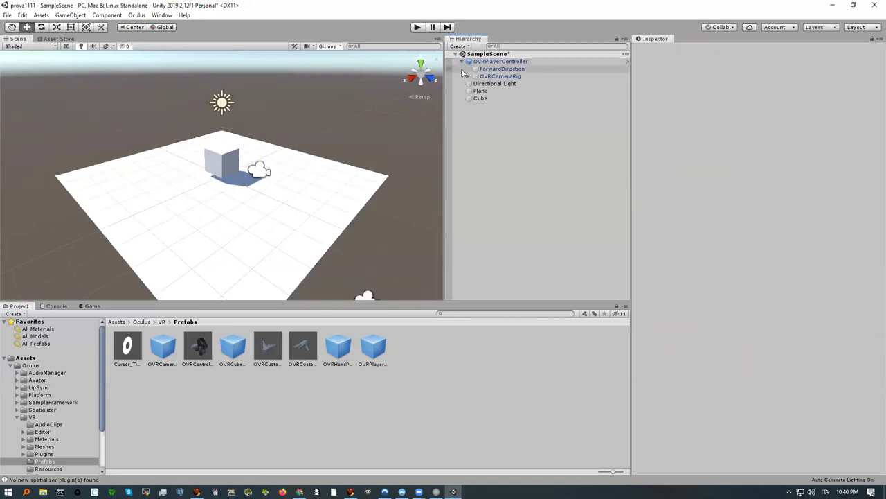
left_click(468, 77)
left_click(475, 83)
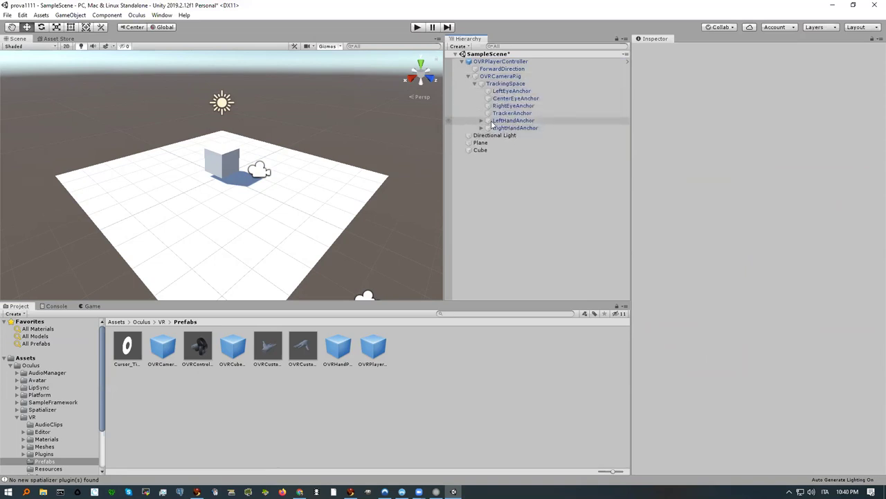
left_click(481, 121)
left_click(481, 136)
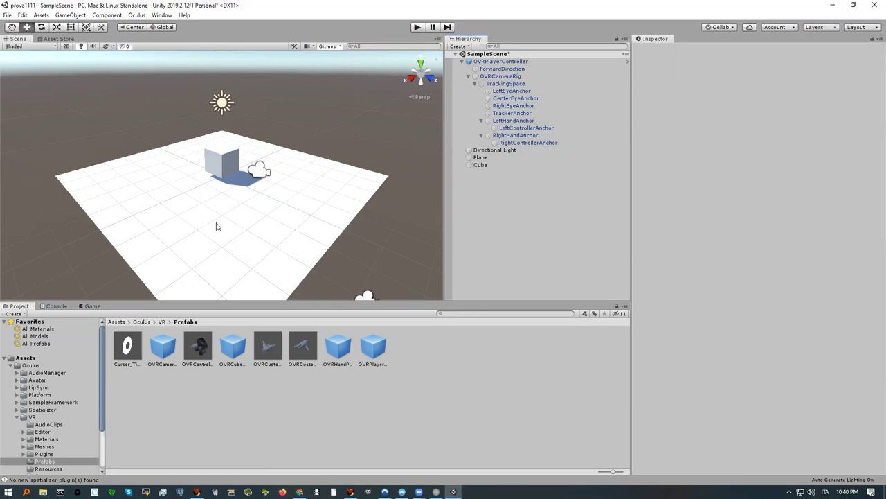
left_click(217, 226)
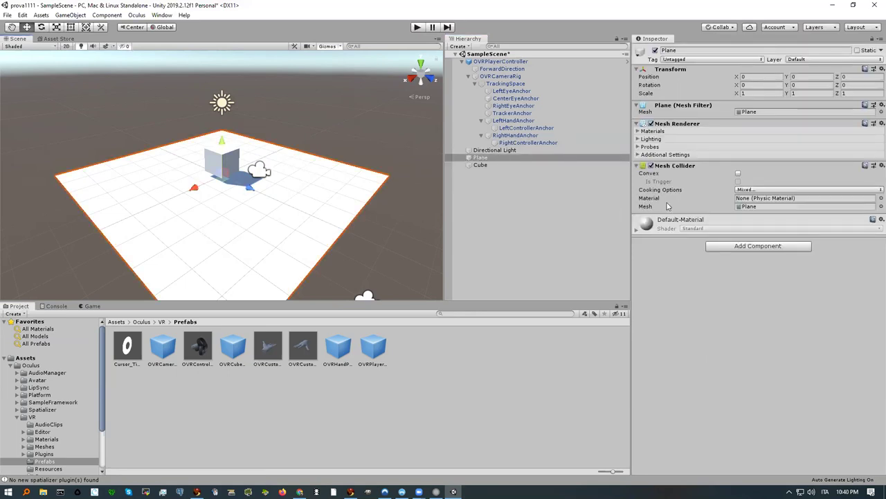
left_click(758, 246)
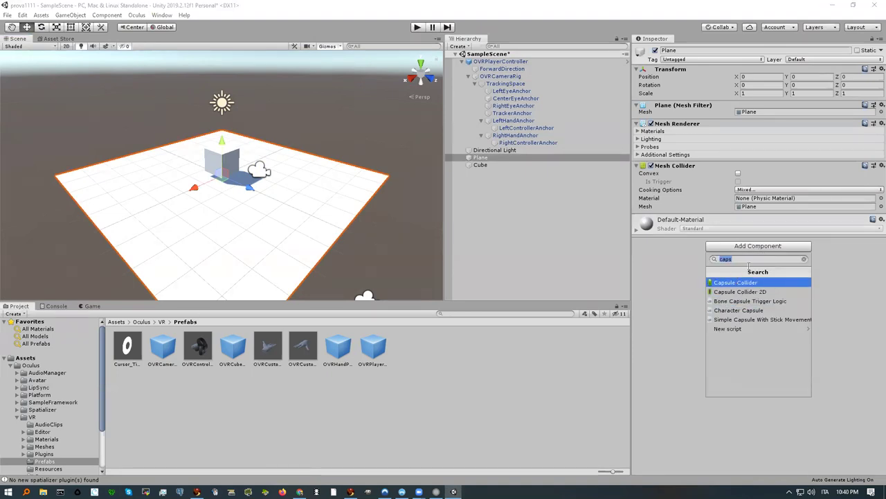
type("mesh")
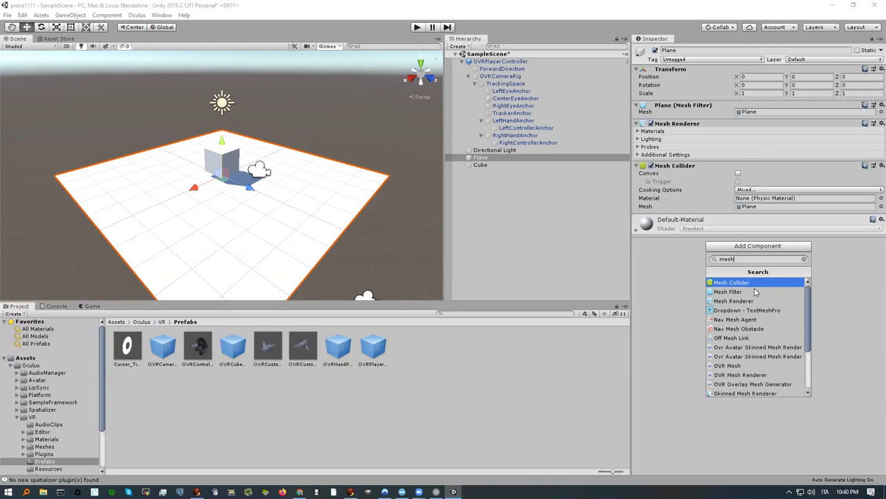
left_click(743, 284)
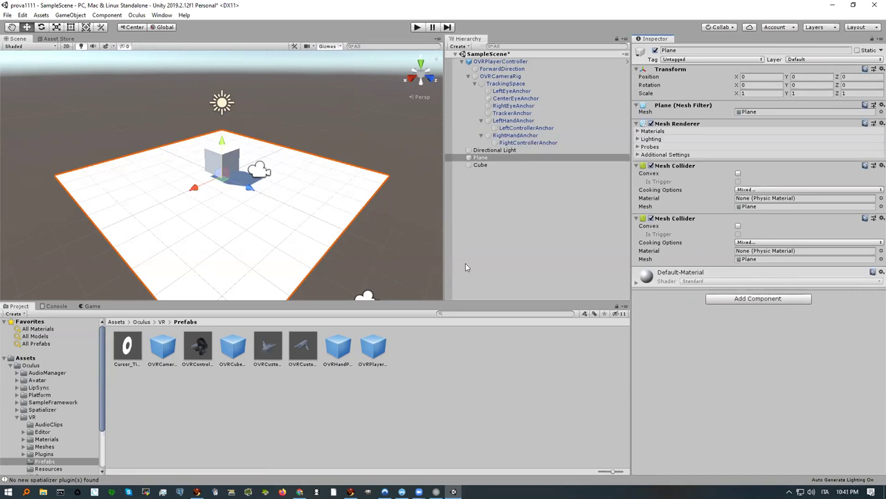
left_click(881, 218)
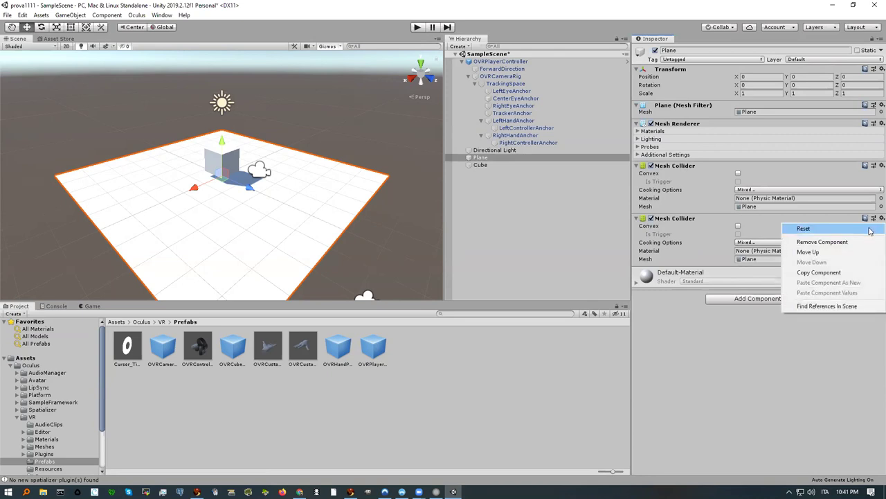
left_click(870, 243)
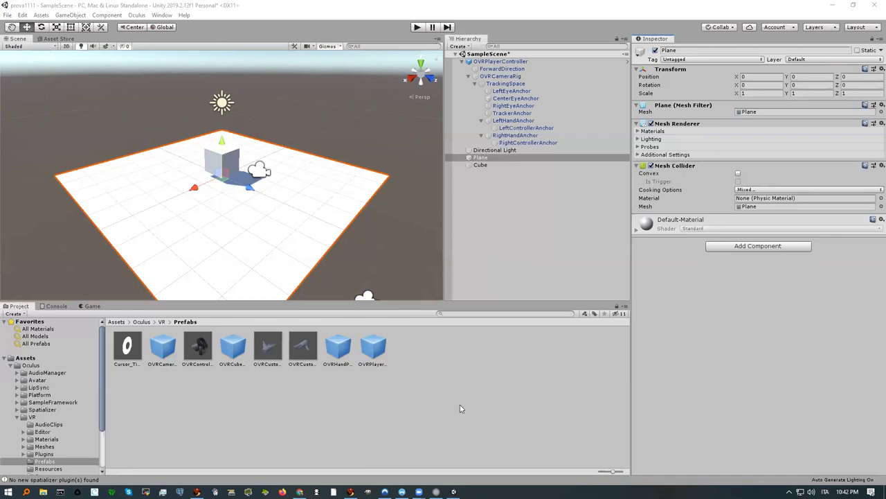
Step: Search the web for 'unity wikipedia' in a new Chrome tab
mouse_move(196, 493)
left_click(300, 491)
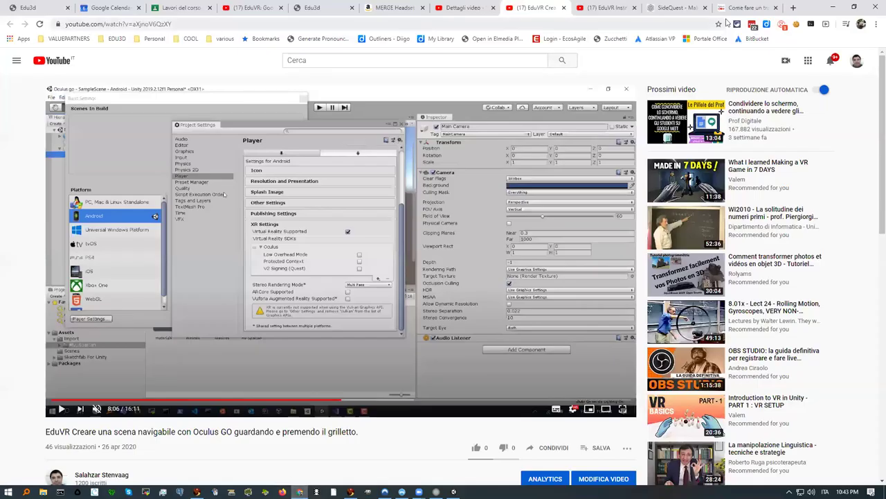
left_click(793, 8)
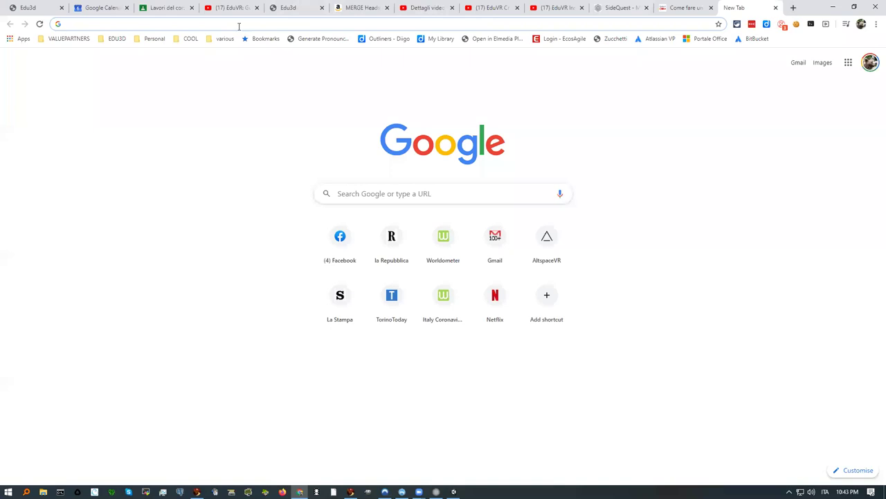
left_click(213, 27)
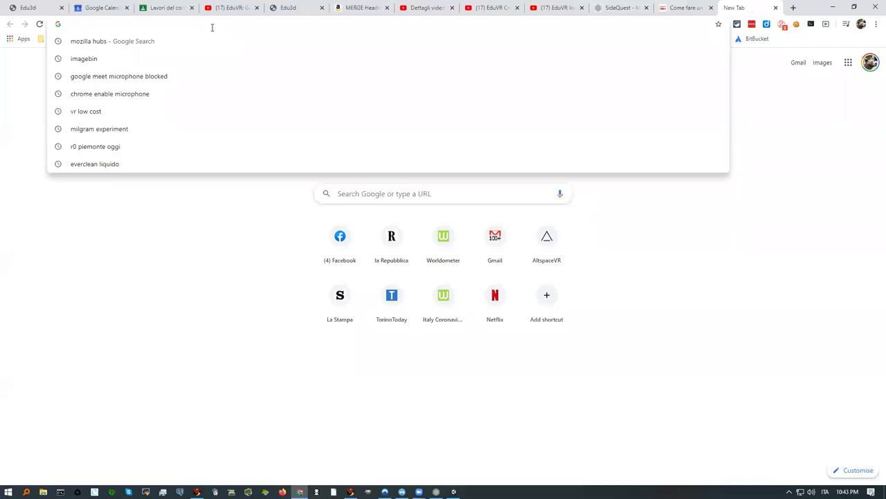
type("unity w")
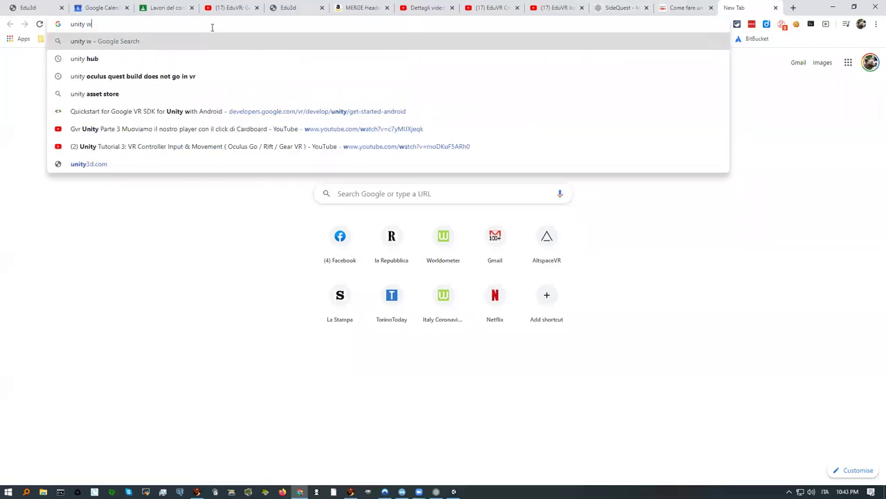
type("ikipedia")
key("Return")
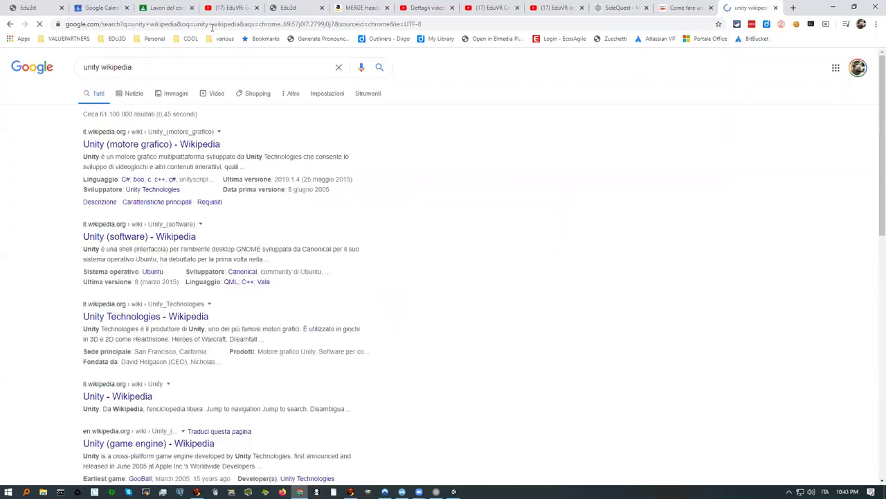
Step: Open the 'Unity (motore grafico)' Wikipedia article and follow its Unity Technologies link
left_click(117, 144)
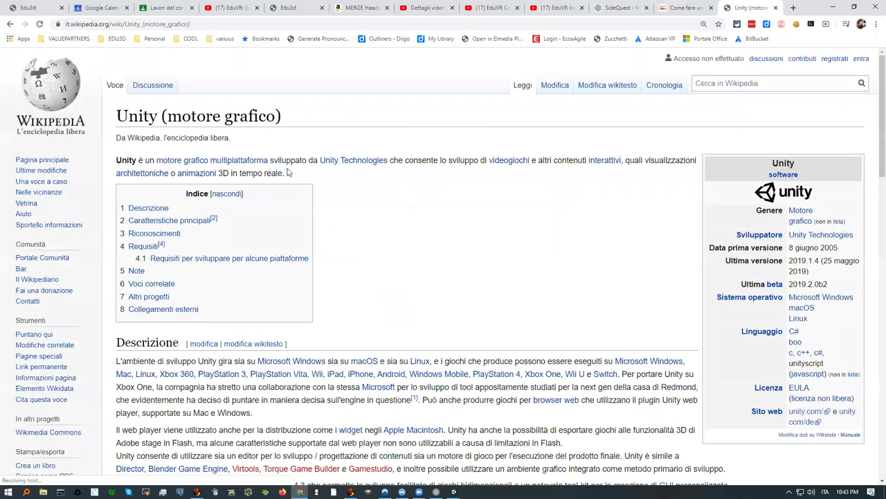
mouse_move(349, 164)
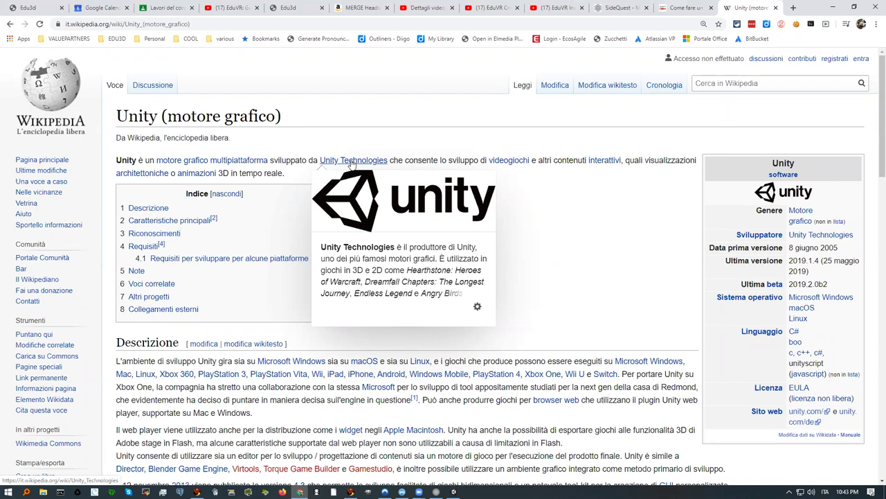
left_click(351, 164)
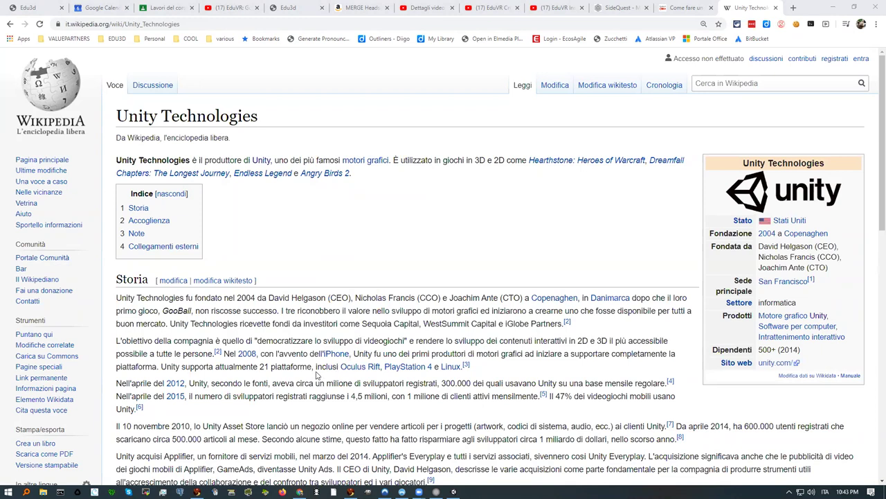
Step: Scroll through the Unity Technologies article's Storia section, then back to the top
scroll(316, 374, "down", 1)
scroll(317, 375, "down", 2)
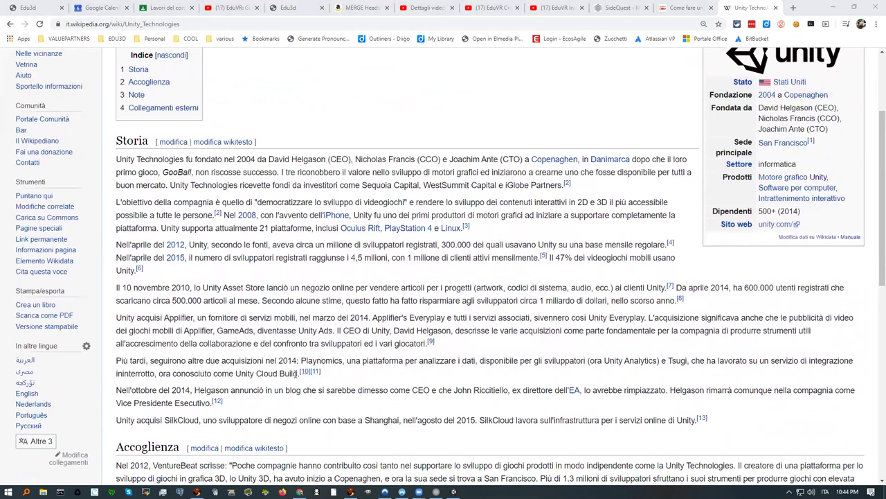
scroll(231, 331, "down", 1)
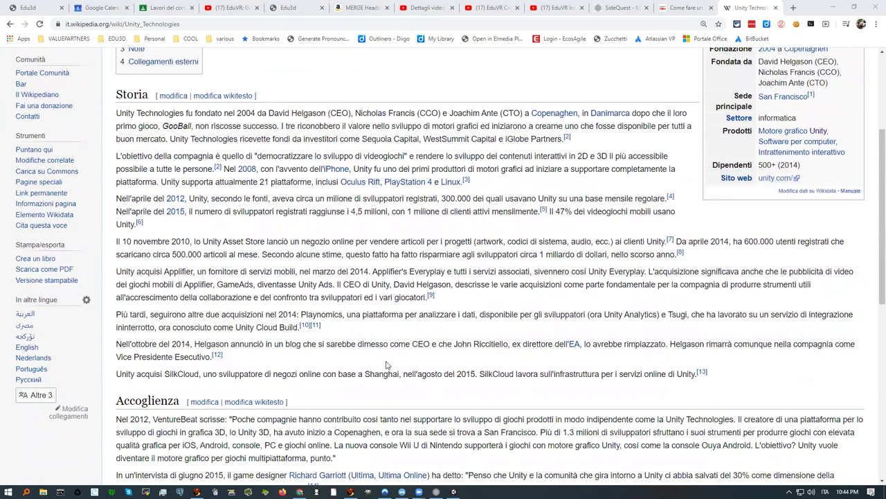
scroll(293, 367, "down", 1)
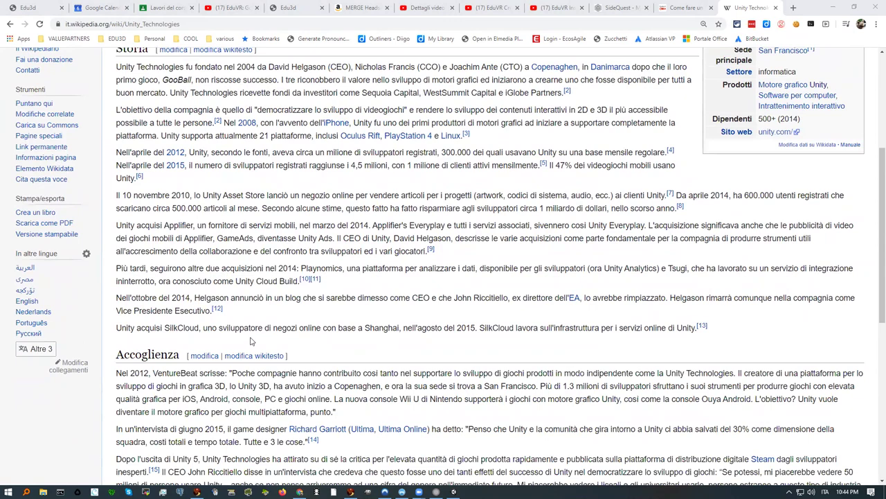
scroll(277, 339, "up", 1)
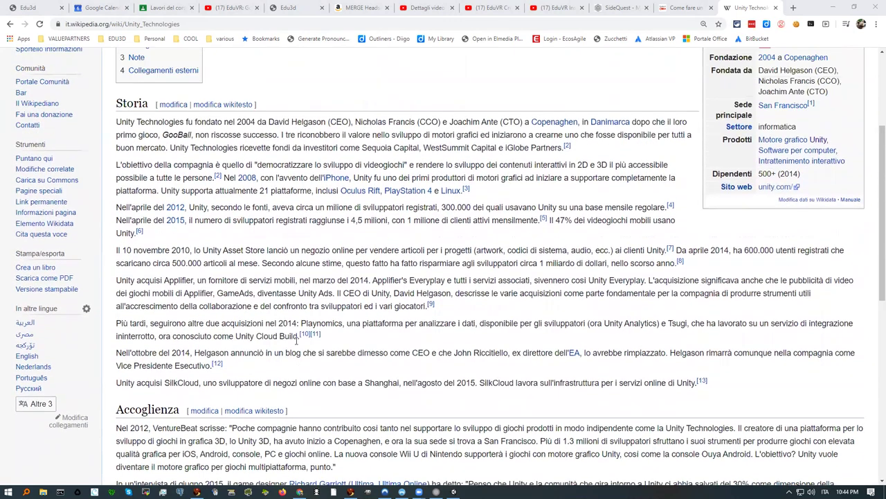
scroll(297, 340, "up", 2)
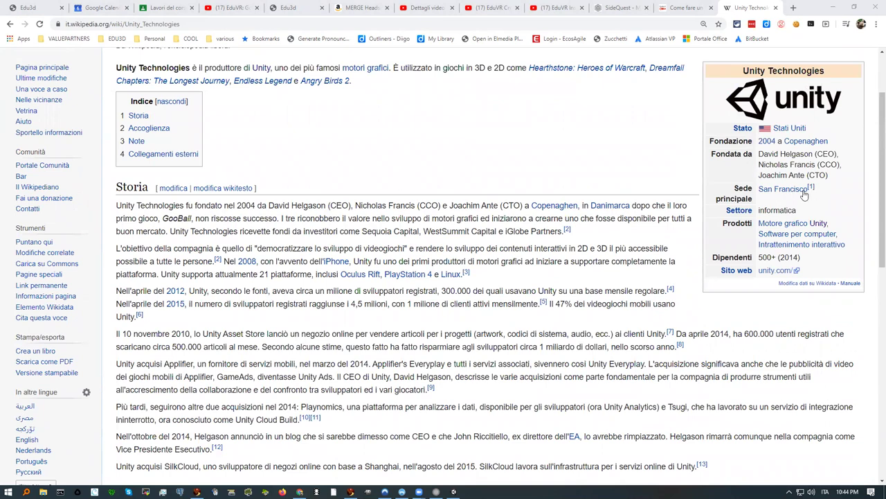
mouse_move(785, 196)
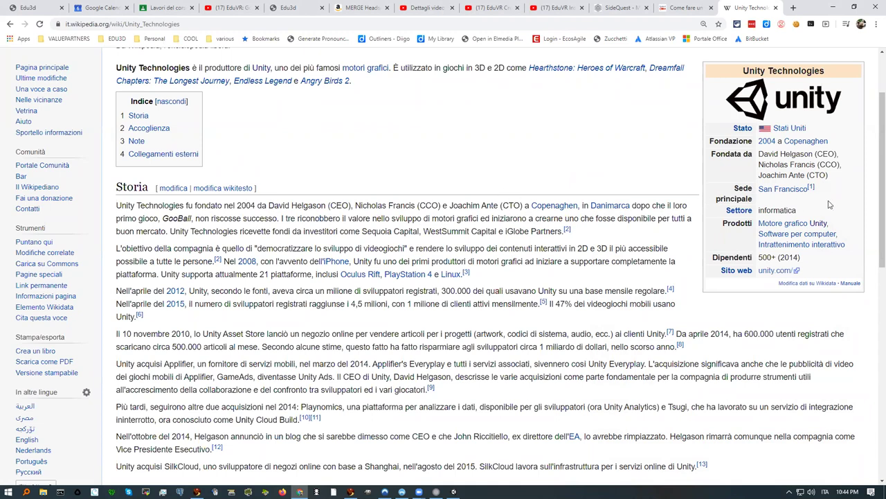
scroll(874, 168, "up", 2)
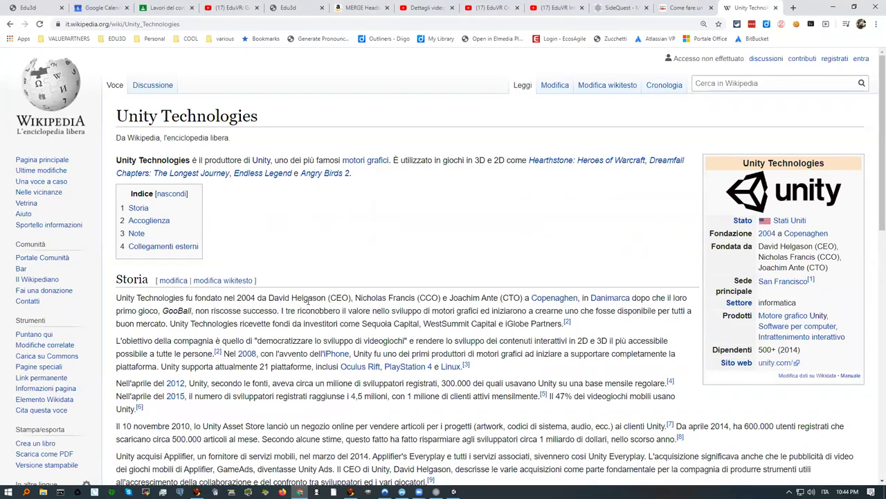
Step: Switch from the browser back to the Unity scene
left_click(454, 491)
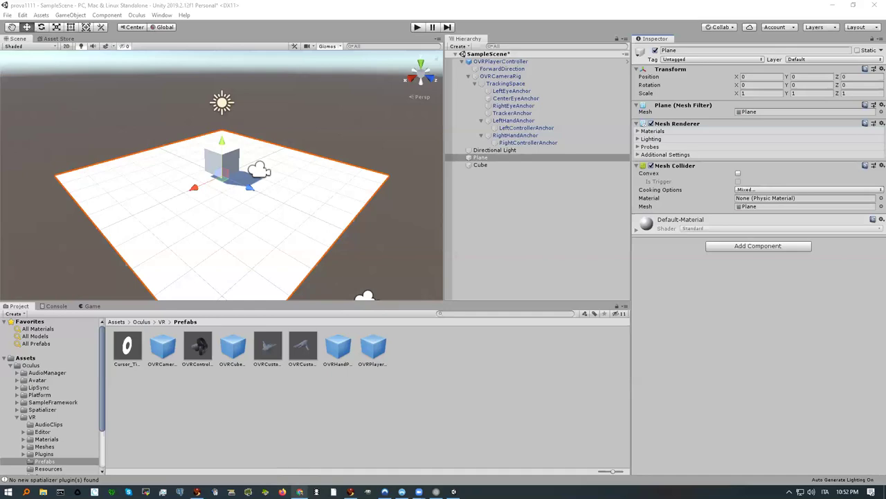
Step: Bring Chrome forward and open the EduVR2020 Classroom coursework page by entering 'classroom'
mouse_move(299, 491)
left_click(297, 450)
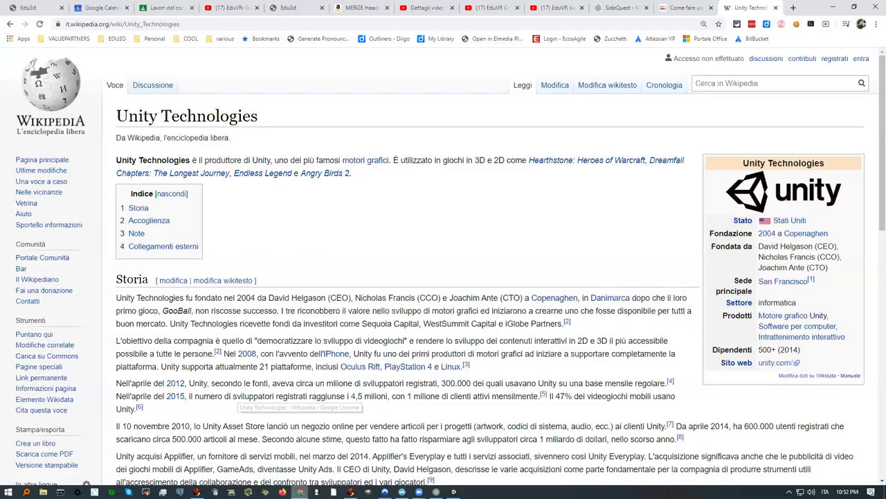
left_click(116, 39)
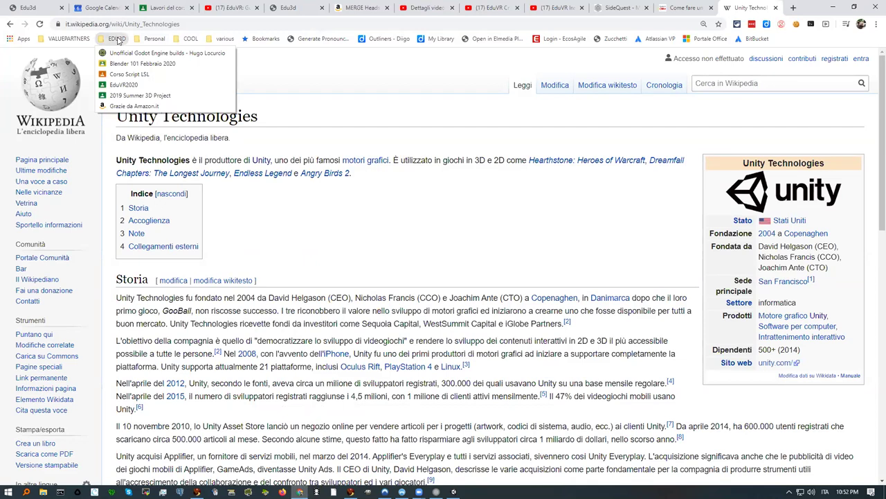
mouse_move(225, 38)
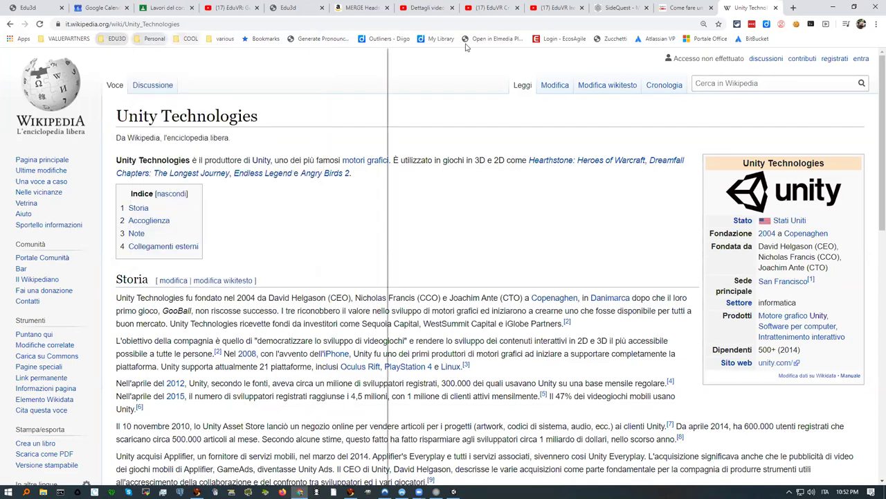
left_click(398, 28)
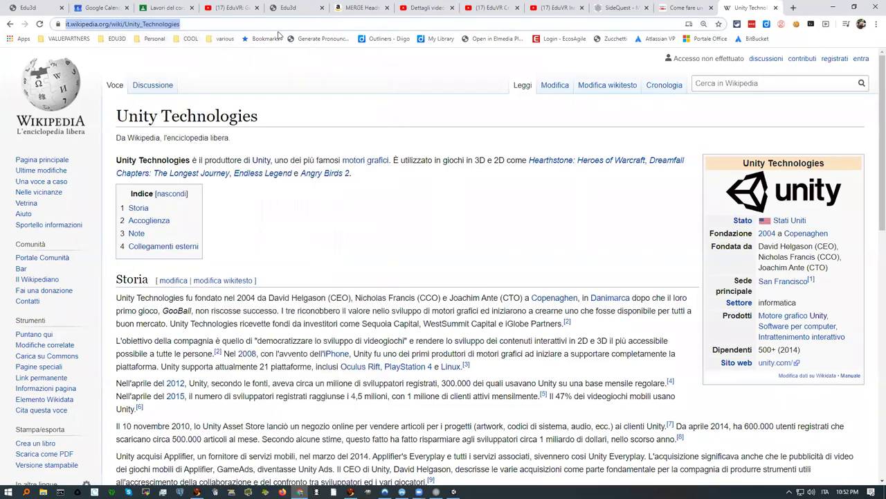
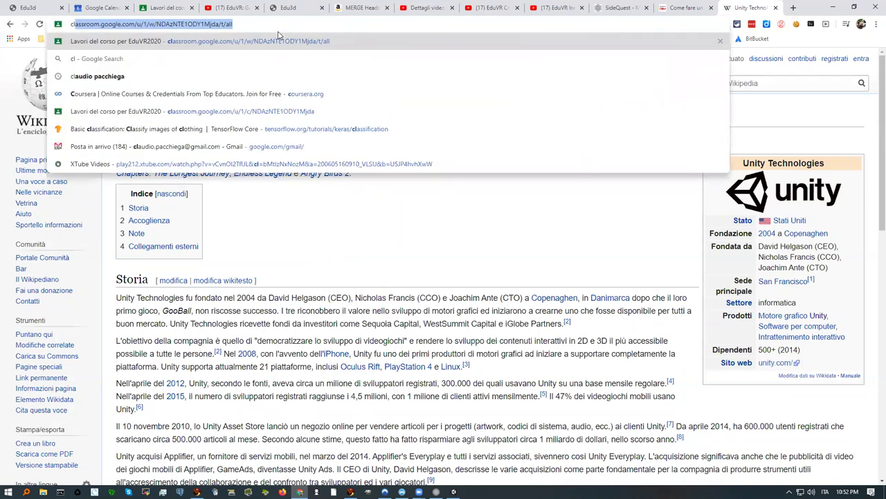
key("Return")
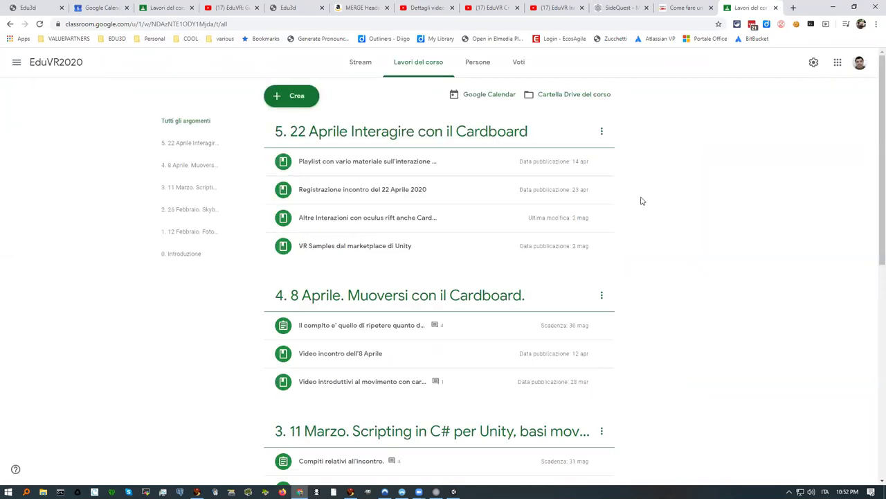
Step: Go to the Classroom class list and open the EduHubs2020 class
left_click(17, 63)
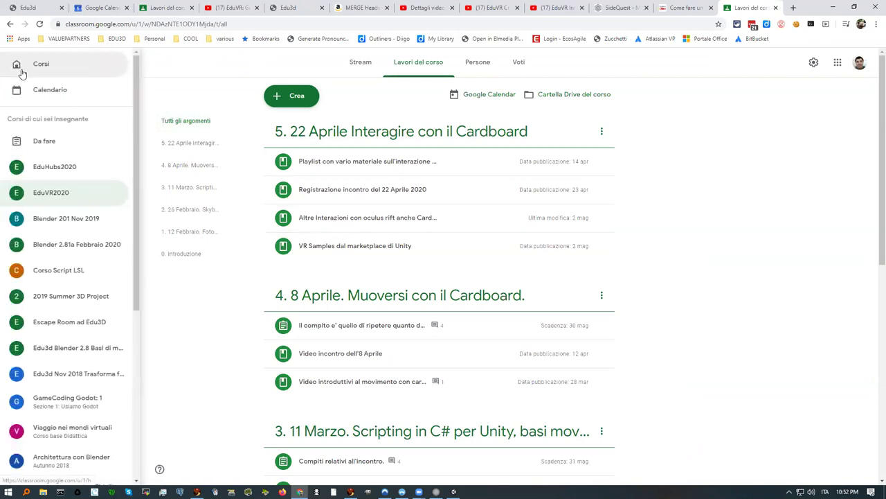
left_click(42, 65)
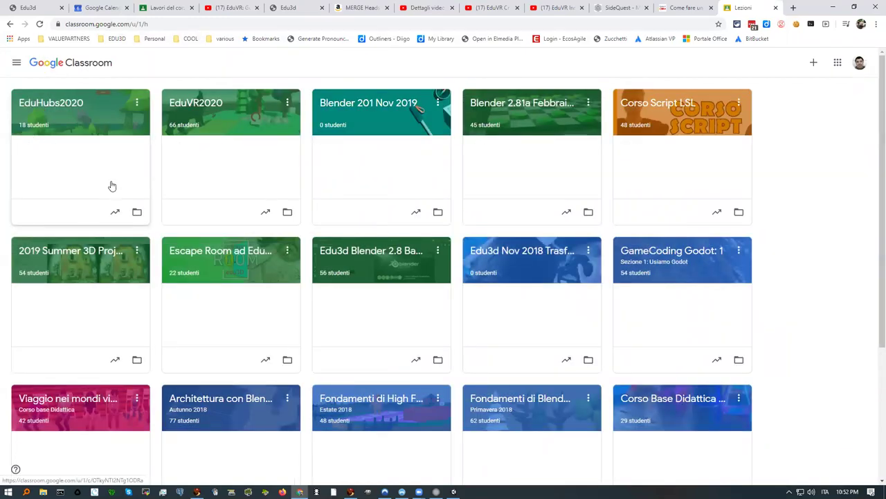
left_click(138, 103)
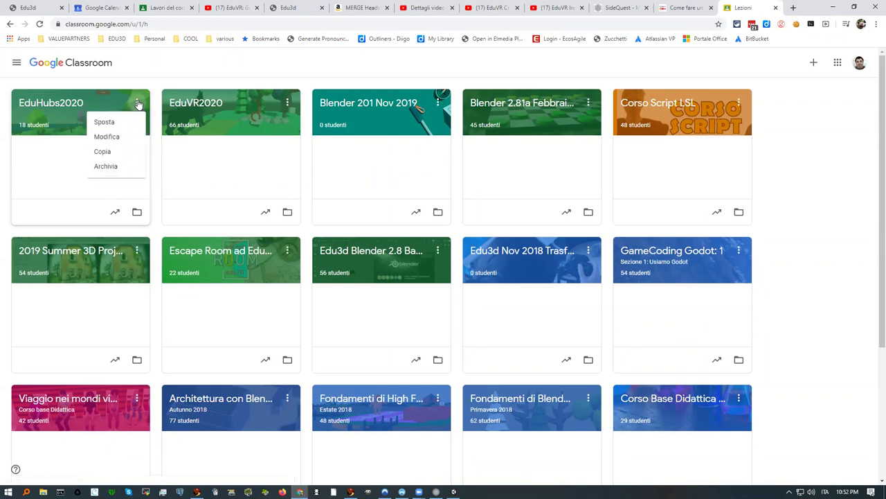
left_click(43, 102)
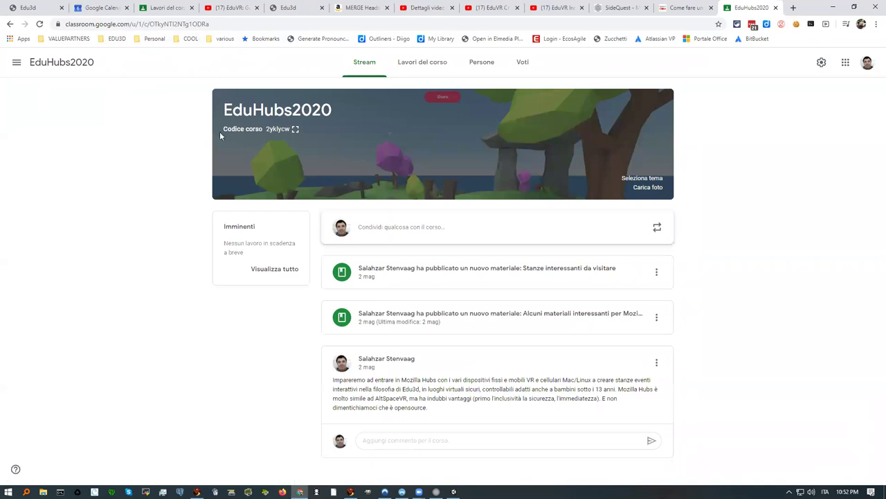
Step: Show the EduHubs2020 class code enlarged, select it, then close the enlarged view
double_click(267, 131)
left_click(294, 130)
left_click_drag(342, 253, 539, 257)
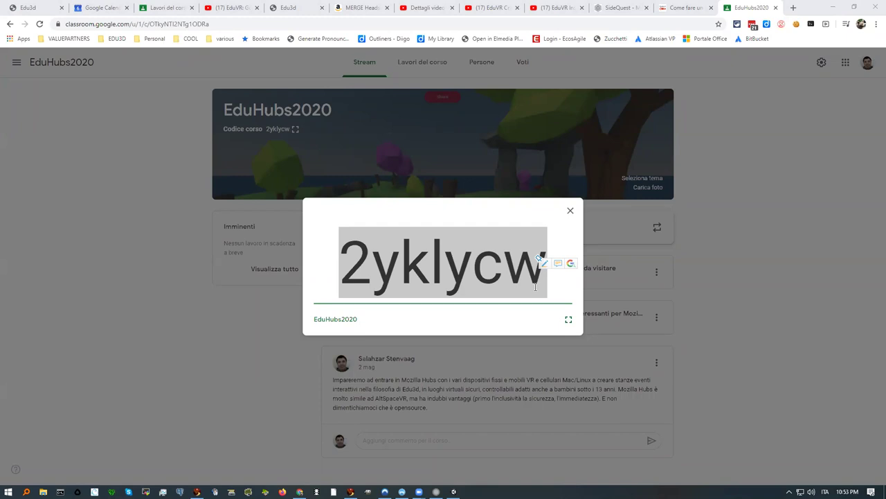
left_click(571, 210)
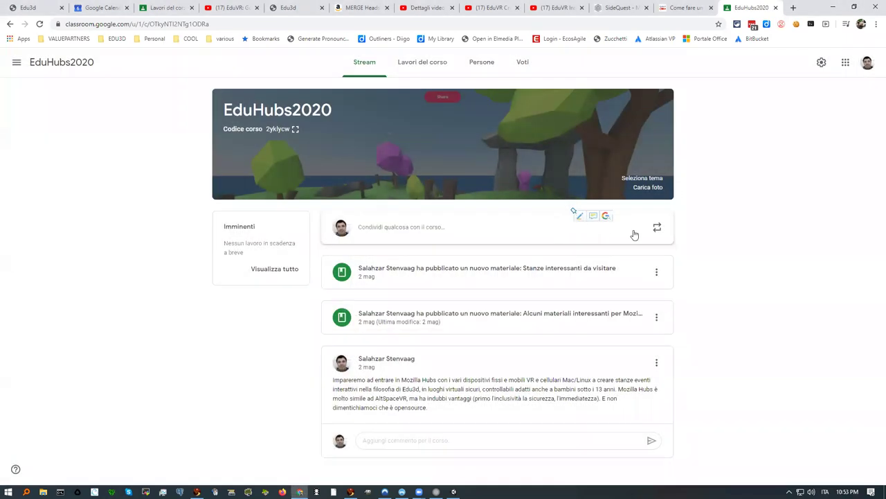